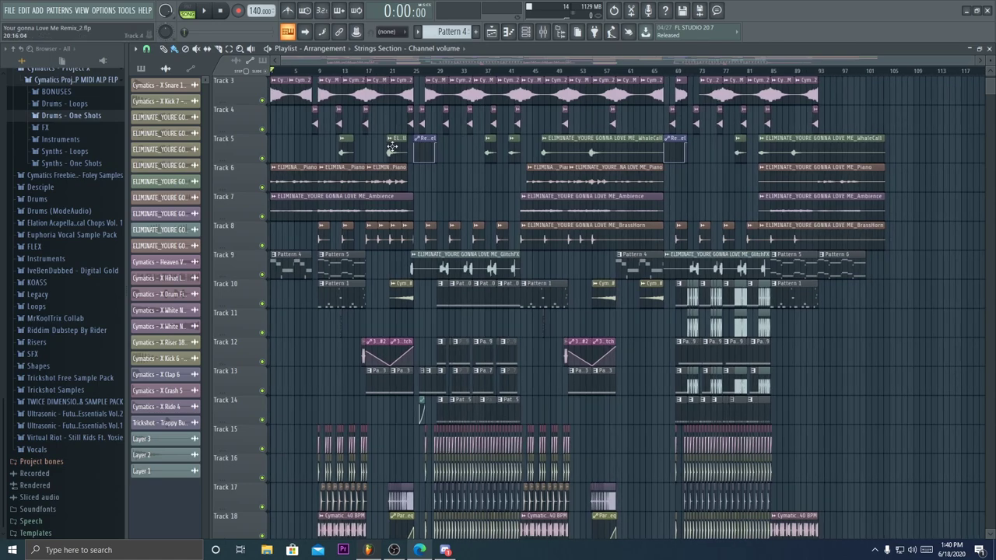
- Solo Tracks 1, 2, 6, 7, 8 and 9 together in the playlist to single out the original song stems
scroll(313, 276, "up", 2)
left_click(262, 273, "ctrl")
left_click(262, 245)
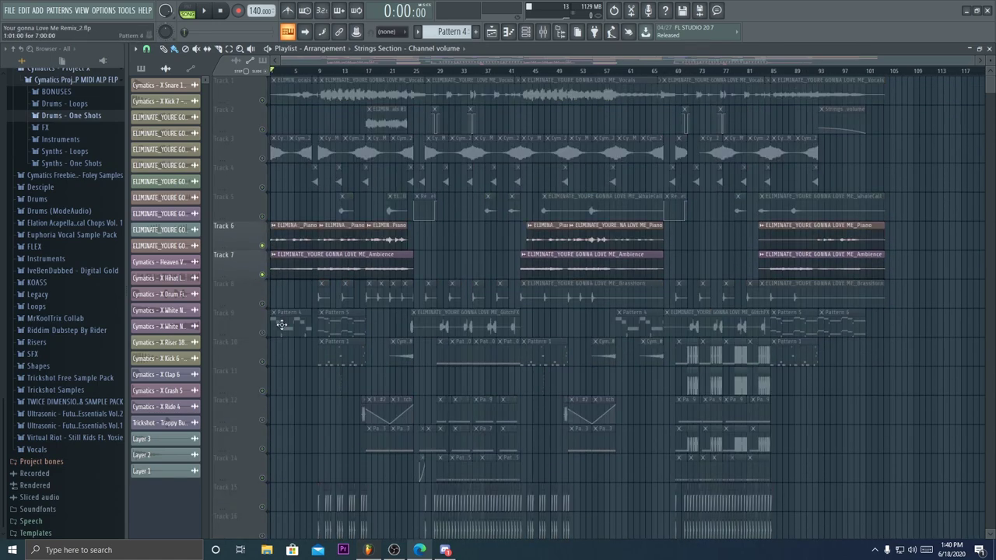
left_click(261, 333)
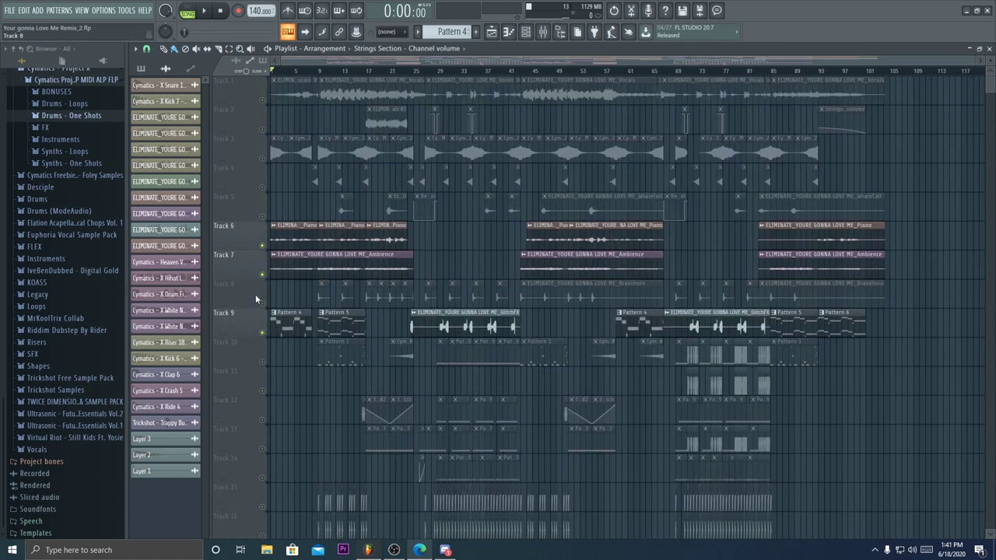
left_click(262, 303)
left_click(262, 100)
left_click(262, 129)
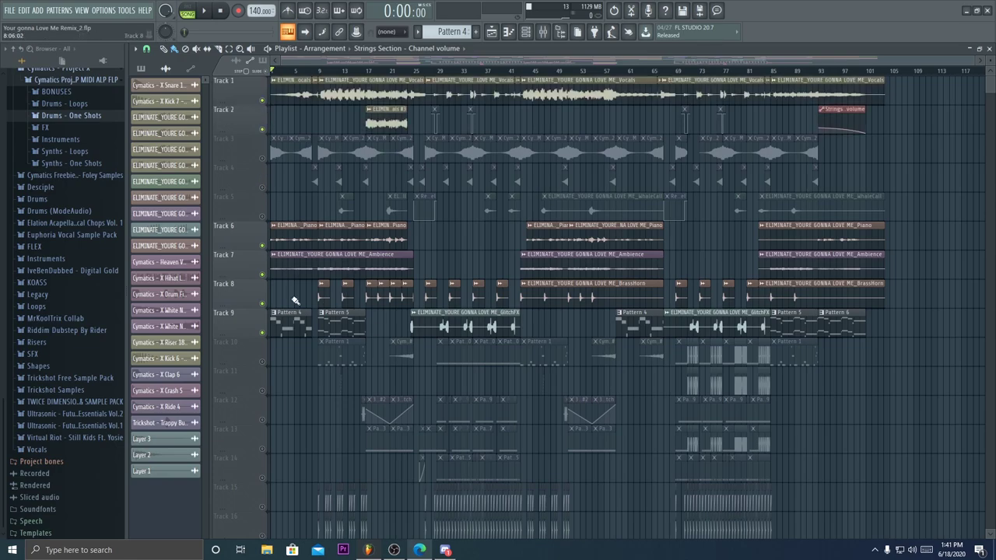
- Unsolo all tracks and look over the whole arrangement from the vocals down to Track 23
right_click(263, 274)
right_click(263, 275)
scroll(311, 79, "up", 5)
scroll(489, 214, "down", 5)
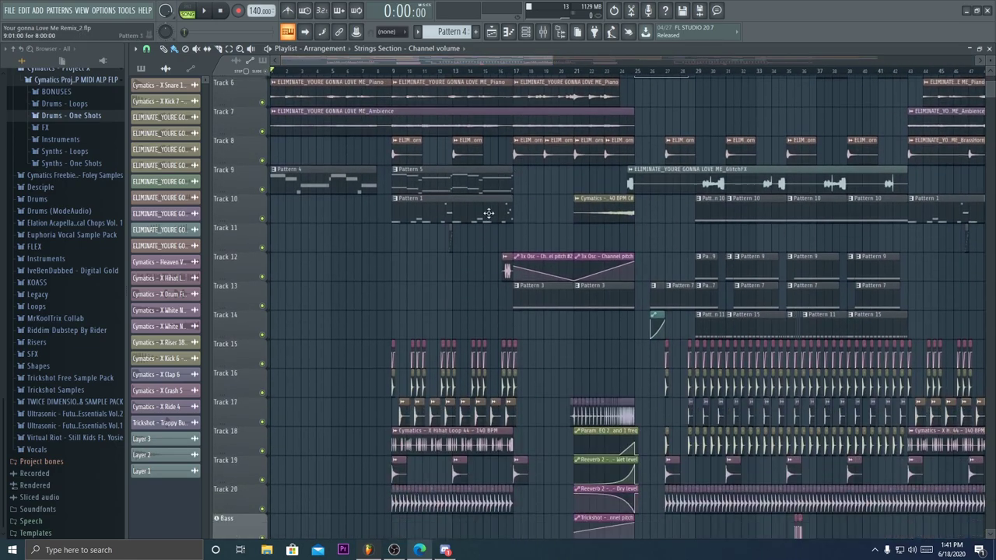
right_click(260, 192)
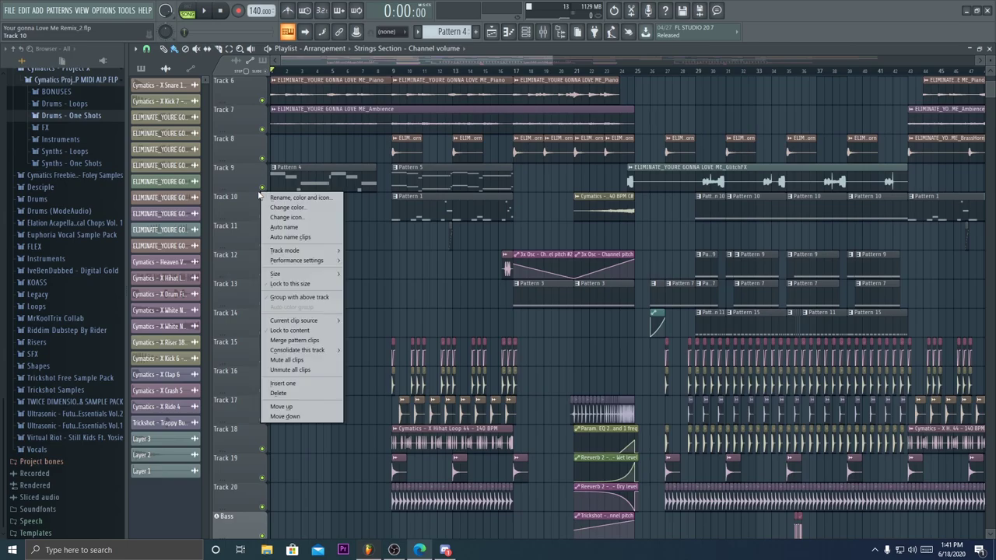
right_click(258, 163)
left_click(247, 189)
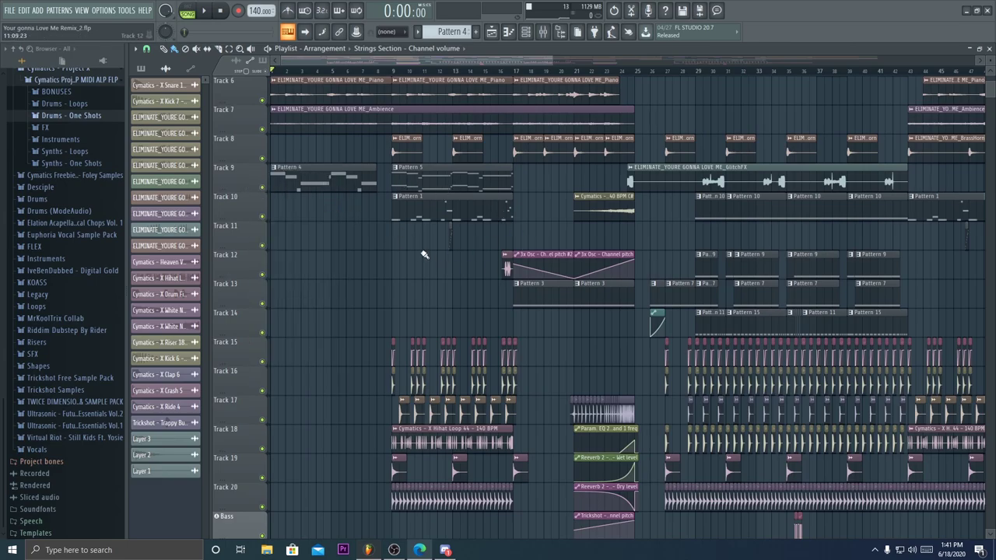
scroll(424, 254, "down", 4)
scroll(653, 165, "down", 6)
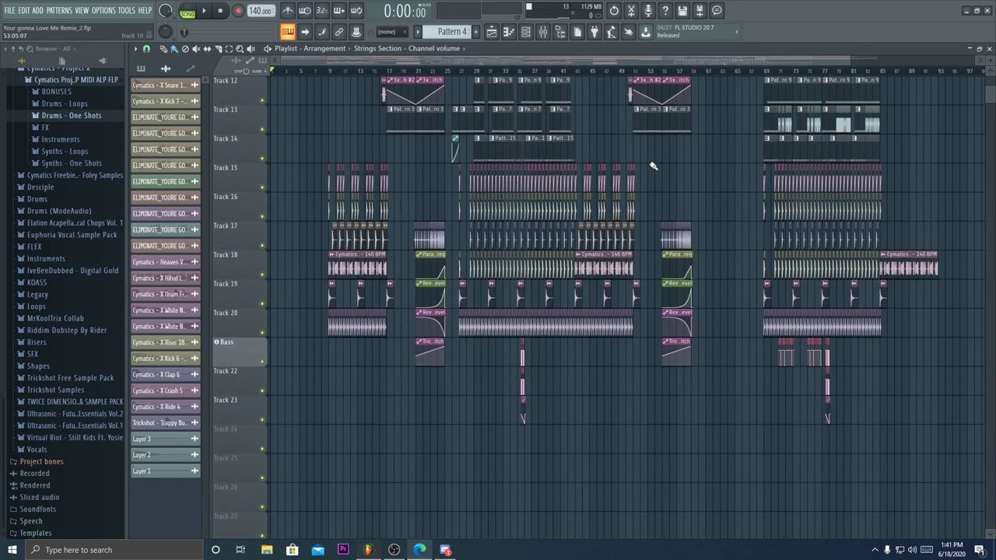
scroll(653, 166, "down", 4)
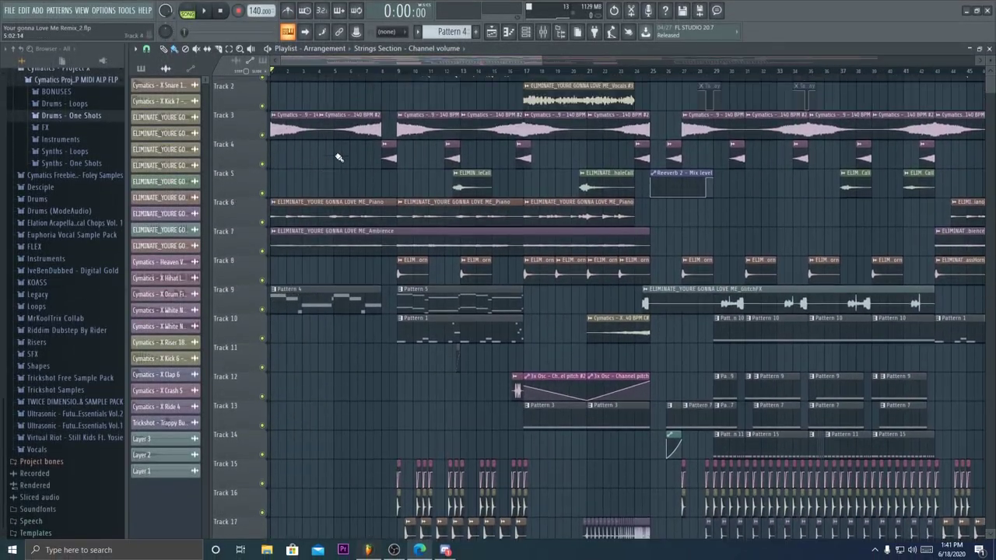
scroll(339, 157, "up", 1)
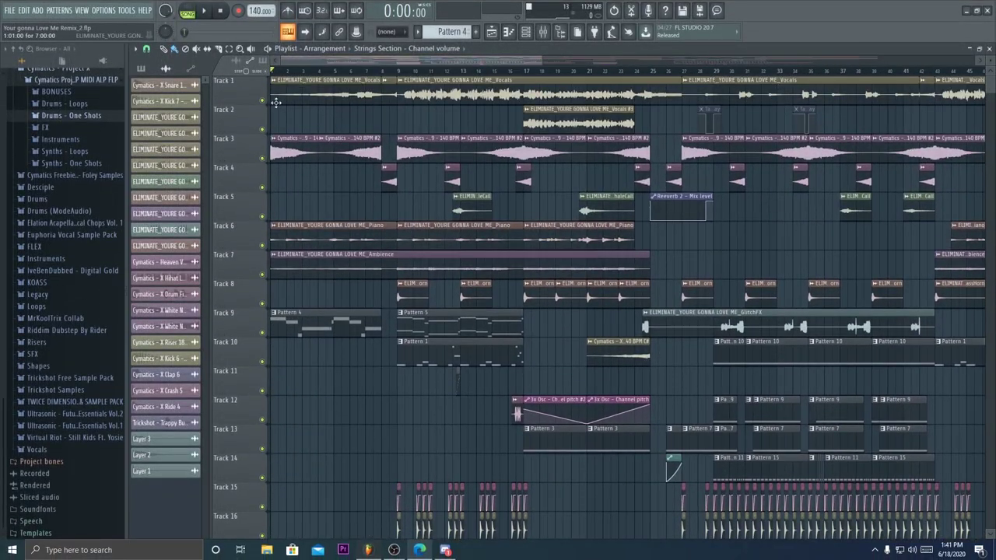
- Solo vocal Tracks 1 and 2 and play them from bar 9 up to about bar 17
right_click(262, 101)
left_click(262, 130)
scroll(424, 75, "up", 3)
left_click(371, 71)
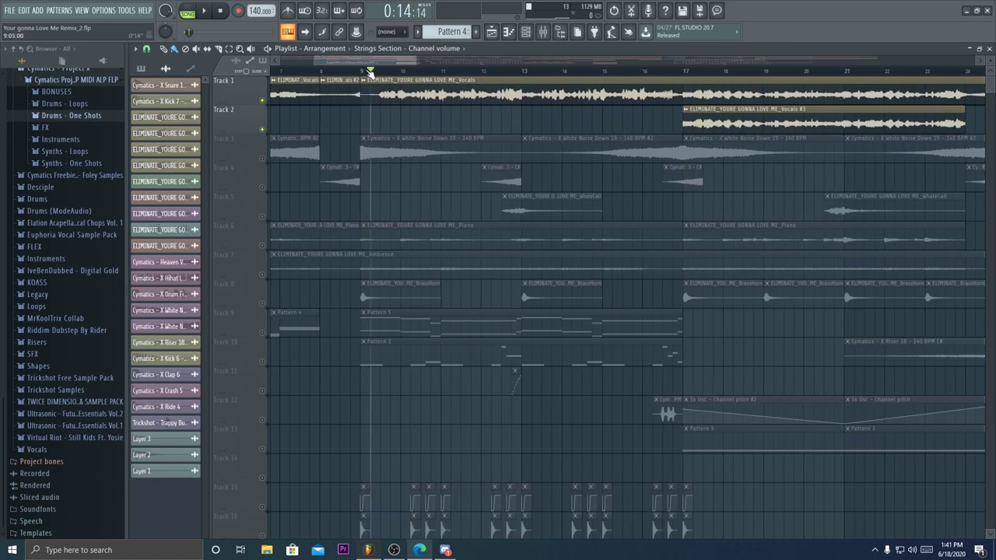
left_click_drag(386, 64, 397, 62)
key("space")
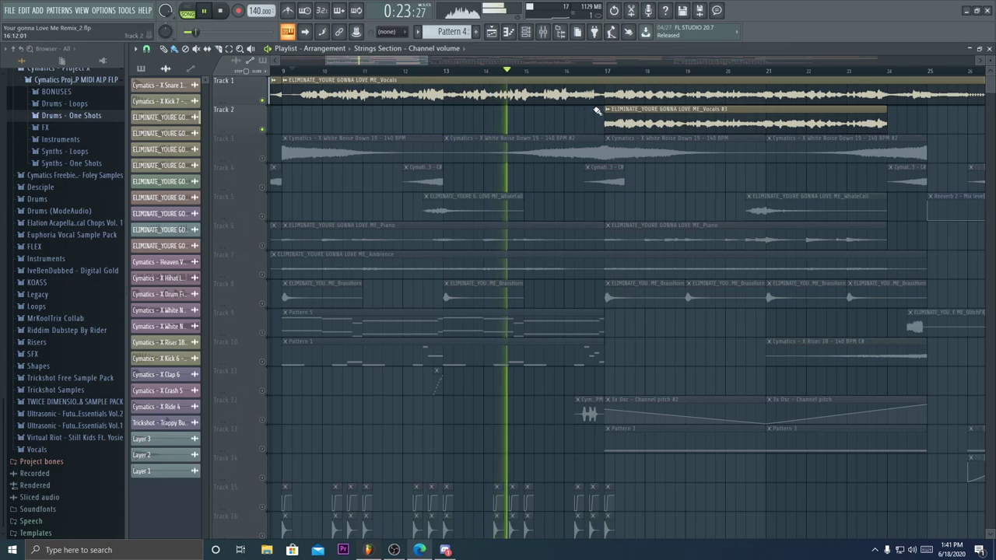
scroll(596, 82, "down", 5)
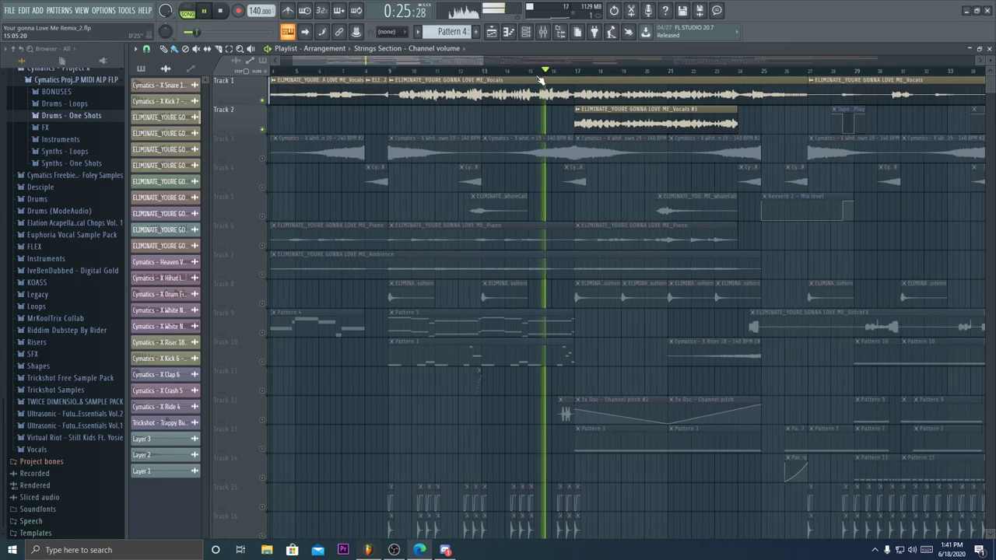
scroll(596, 82, "up", 4)
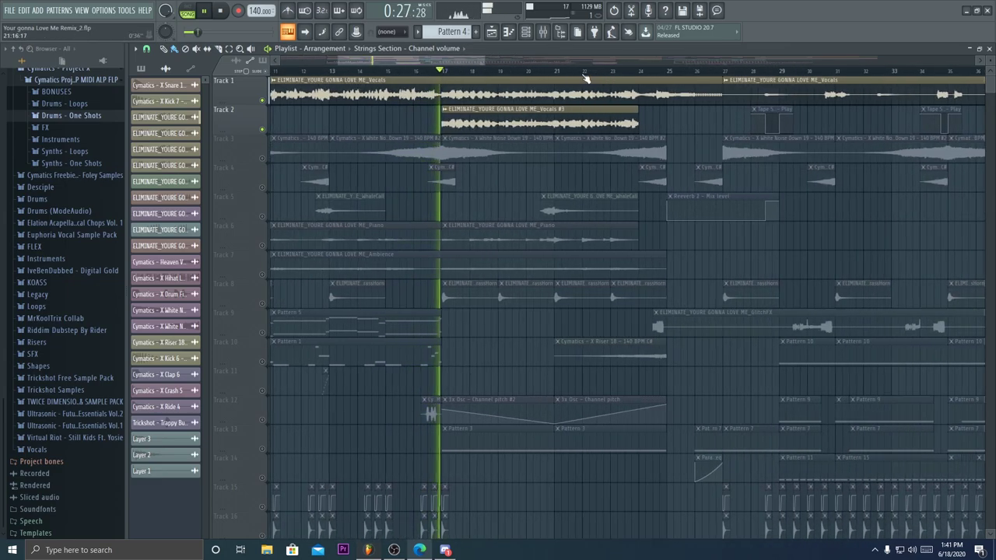
key("space")
- Solo only Track 2 and play its vocal layer briefly from bar 17
right_click(261, 132)
left_click(379, 119)
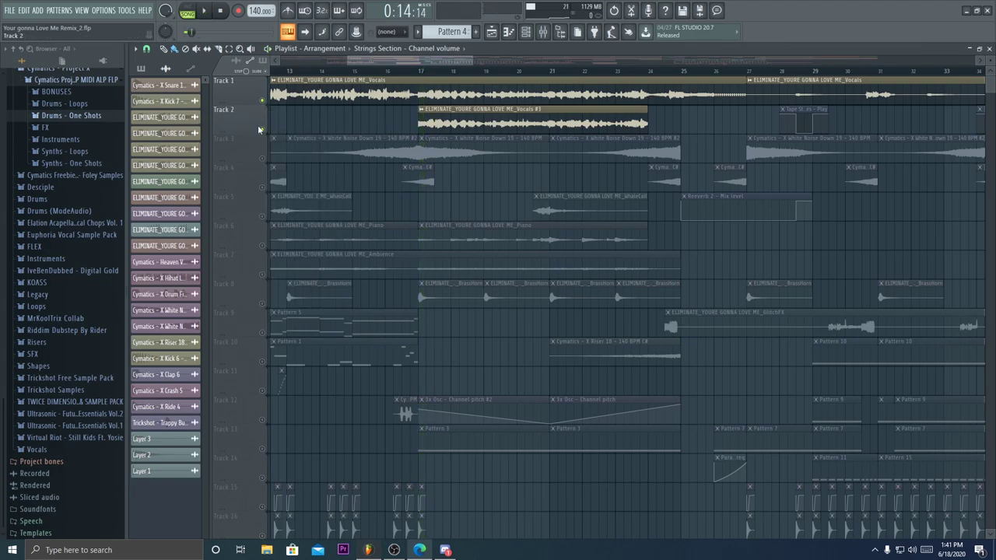
right_click(262, 129)
scroll(433, 74, "up", 2)
left_click(410, 72)
key("space")
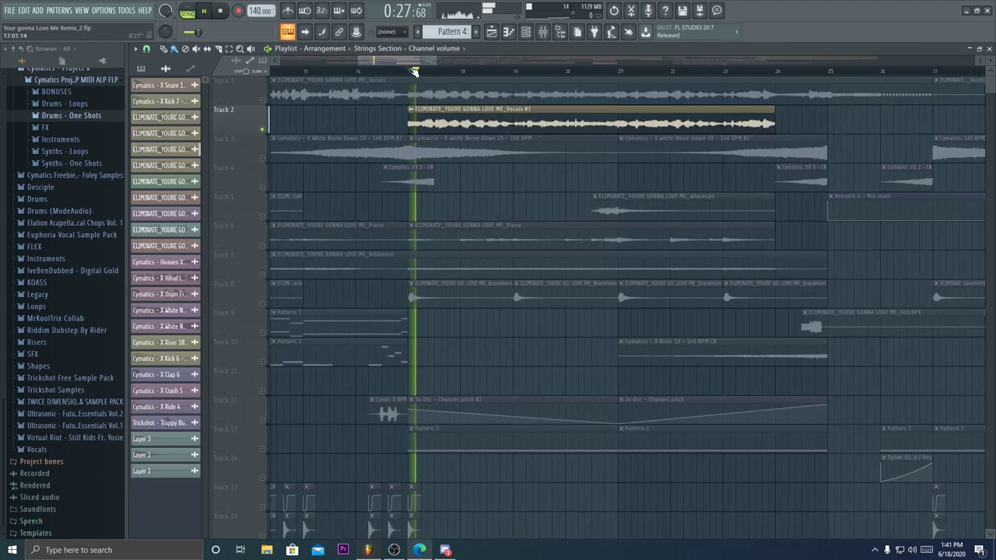
key("space")
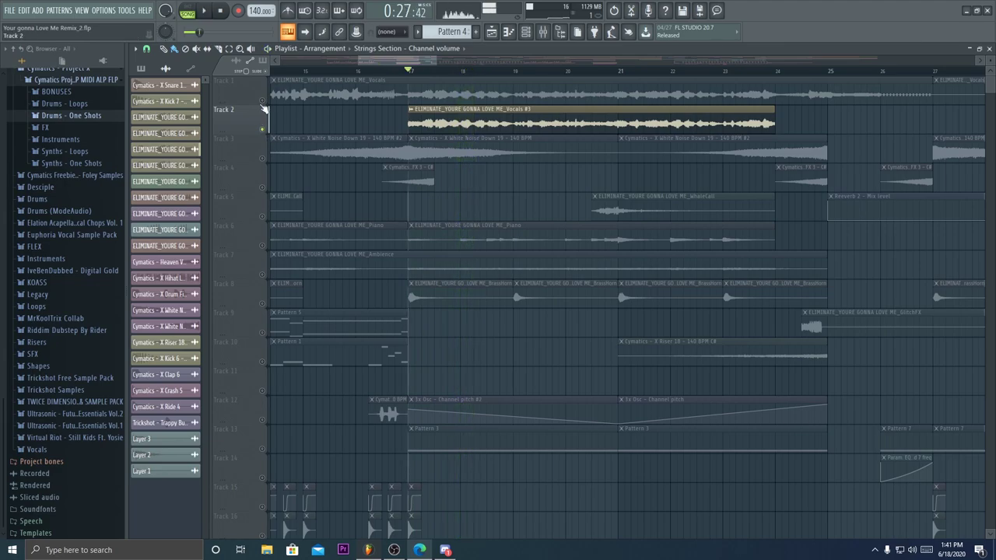
- Add Track 1 to the solo, play both vocal layers from bar 17, and unsolo all tracks
left_click(262, 101)
key("space")
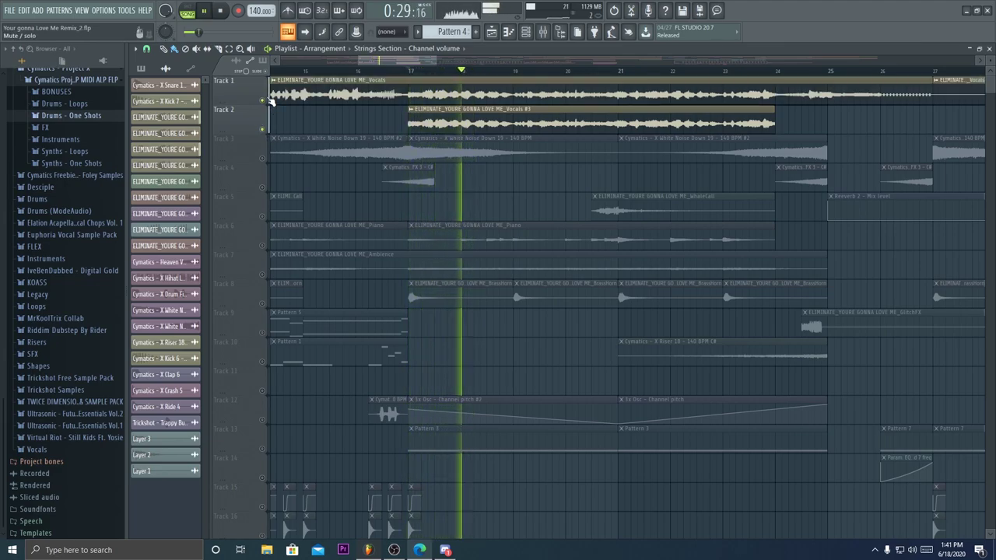
right_click(267, 101)
right_click(267, 101)
key("space")
- Play the full arrangement from the end of the Track 2 vocal clip, around bar 24
scroll(379, 64, "down", 3)
scroll(384, 72, "down", 8)
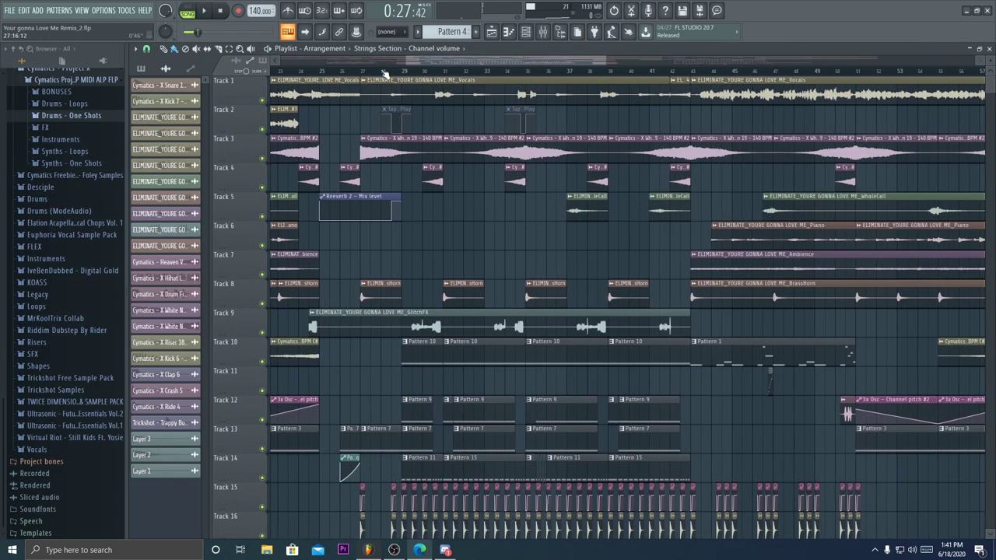
scroll(384, 73, "up", 8)
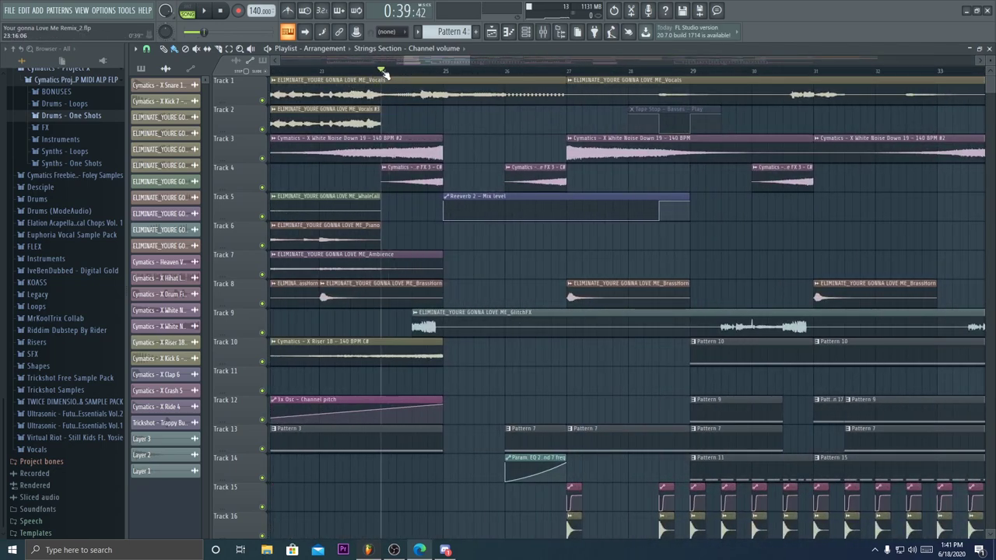
key("space")
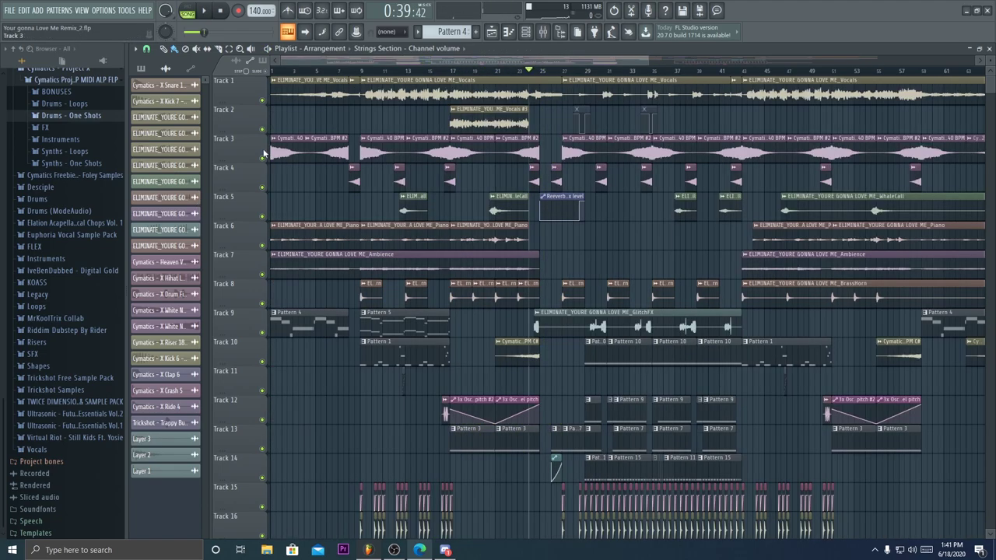
- Audition the white noise clips on Track 3 and the Heaven Vocal Reverse FX at bar 8 on Track 4, each soloed
right_click(263, 158)
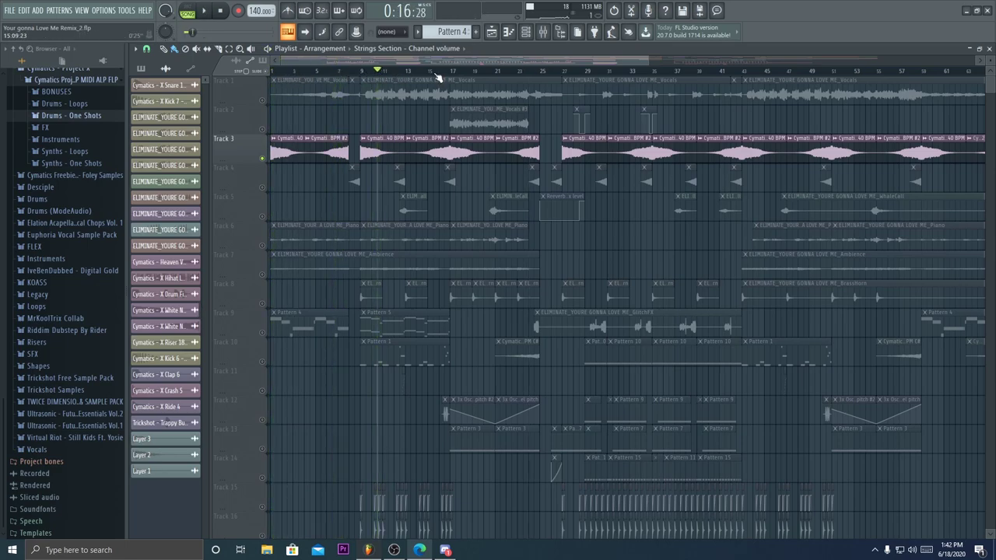
scroll(432, 197, "down", 2)
right_click(262, 130)
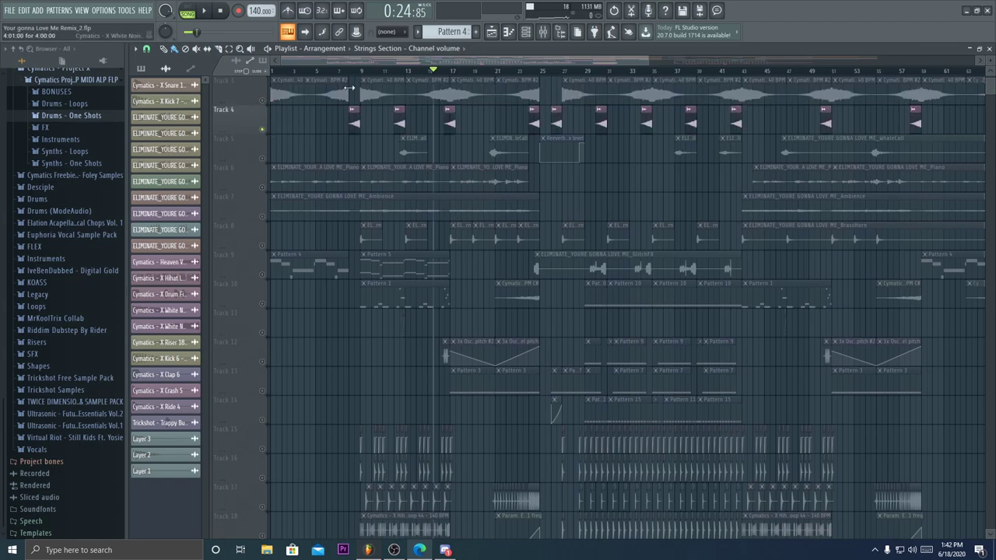
left_click(353, 72)
key("space")
scroll(357, 73, "up", 3)
scroll(362, 74, "up", 3)
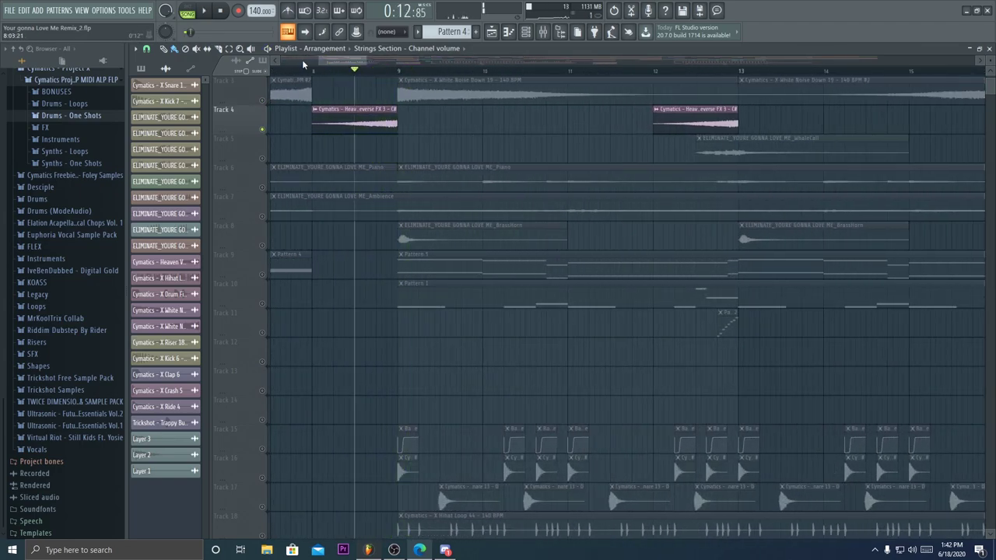
key("space")
- Add Track 1 to the Track 4 solo, play the reverse vocal FX with the vocals from bar 8, and unsolo everything
scroll(303, 66, "up", 2)
scroll(317, 104, "up", 2)
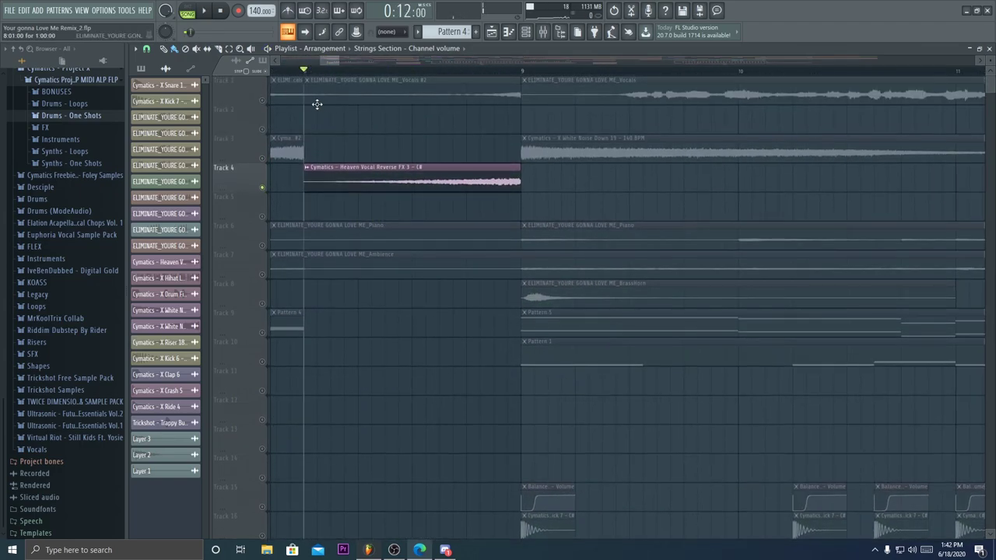
left_click(263, 101)
key("space")
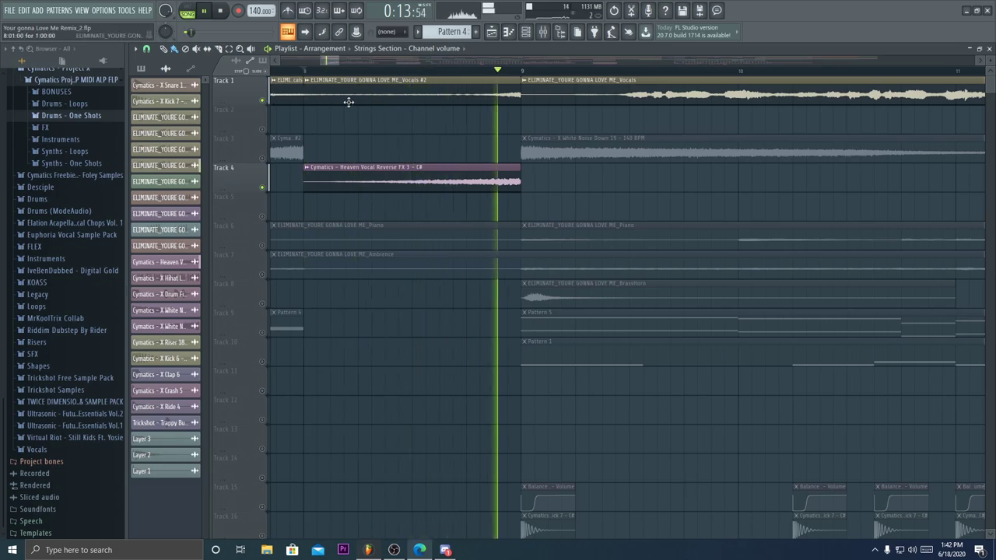
key("space")
right_click(262, 101)
right_click(263, 101)
- Open the mixer, inspect the Ozone 9 Elements plugin on the Master track, and close its window
scroll(308, 75, "down", 5)
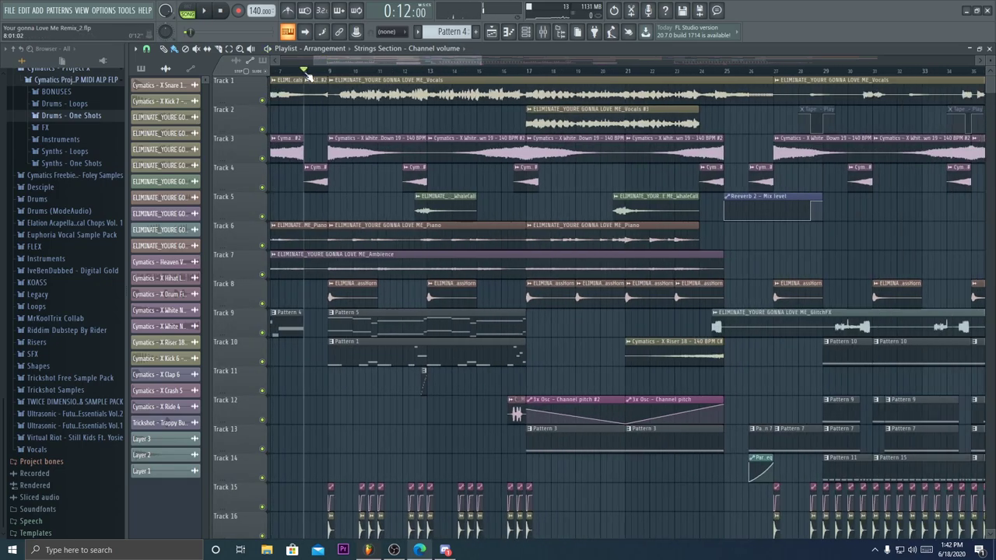
scroll(306, 75, "down", 5)
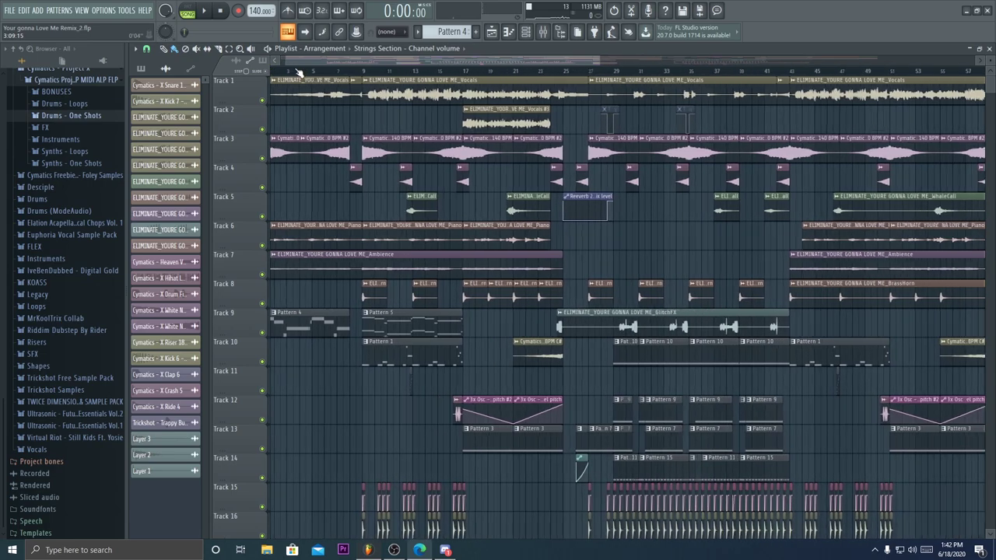
scroll(300, 72, "up", 1)
left_click(548, 35)
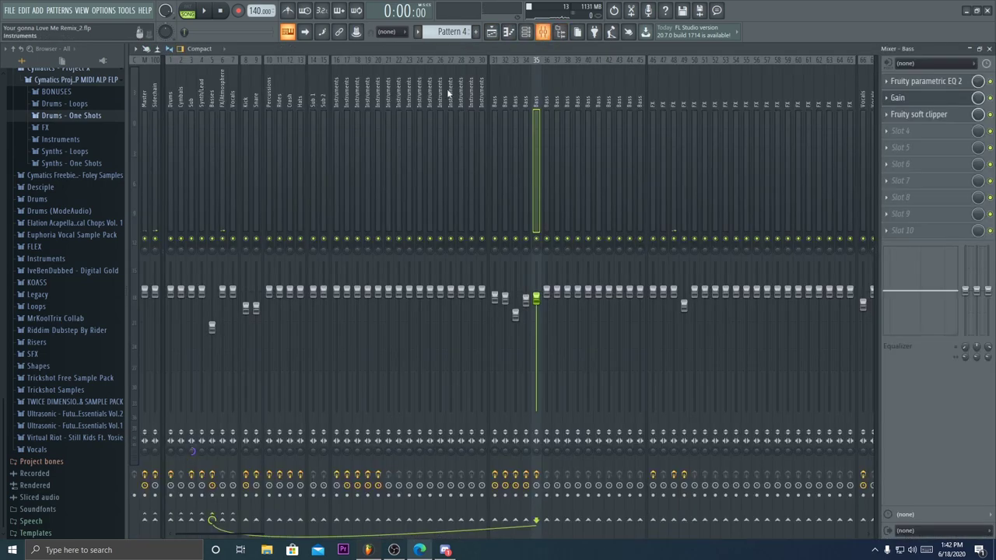
left_click(151, 152)
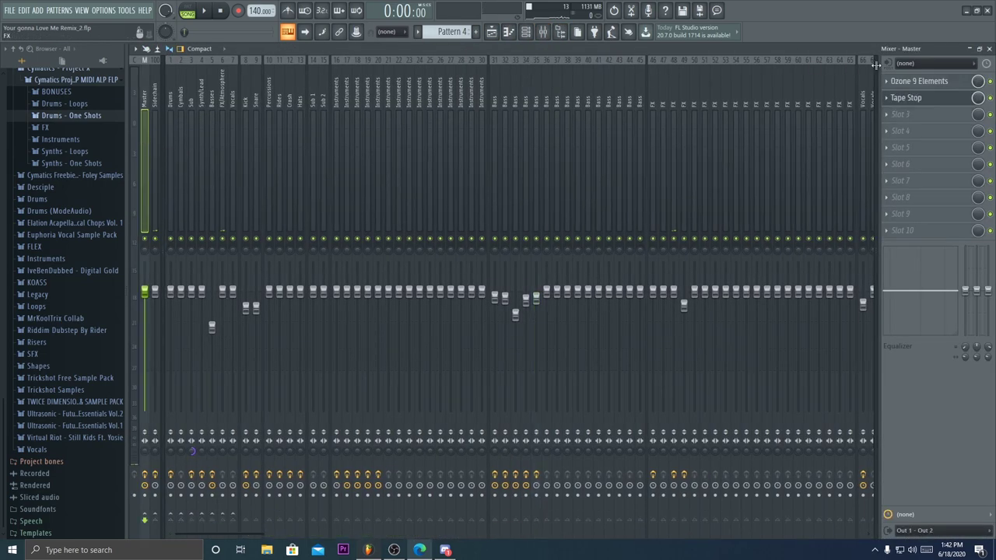
left_click(934, 82)
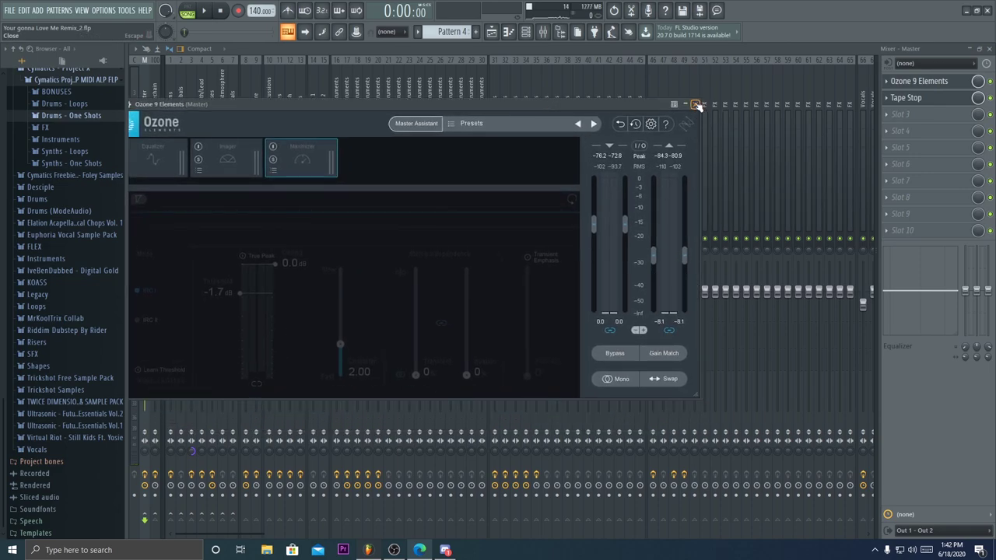
left_click_drag(598, 108, 636, 104)
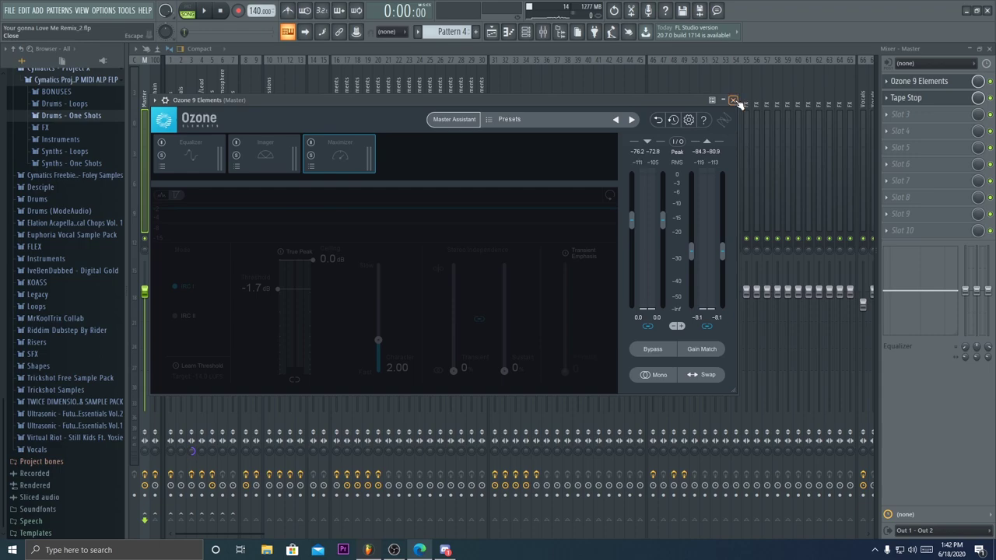
left_click(734, 100)
- Show the effects of the Hats mixer track and return to the playlist
left_click(426, 164)
left_click_drag(377, 159, 300, 179)
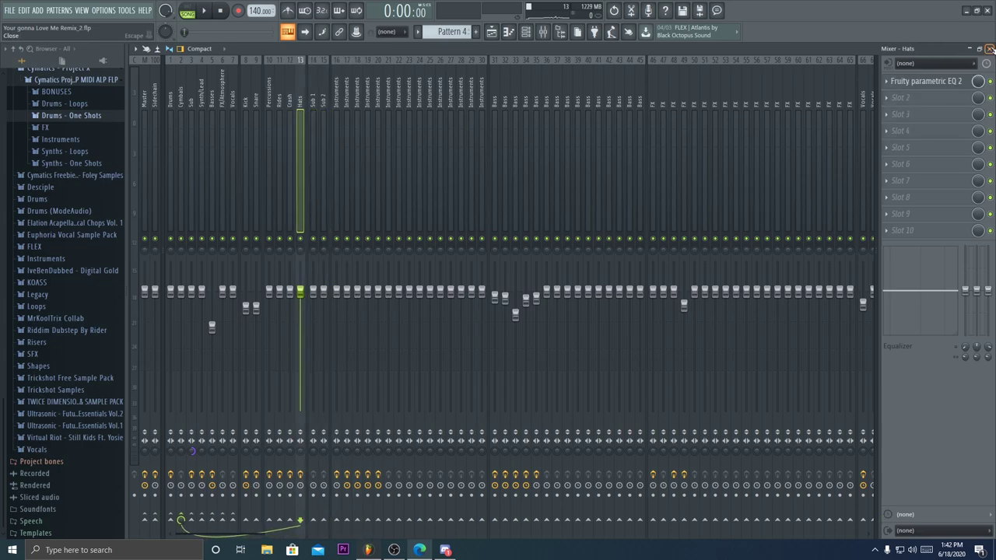
left_click(990, 49)
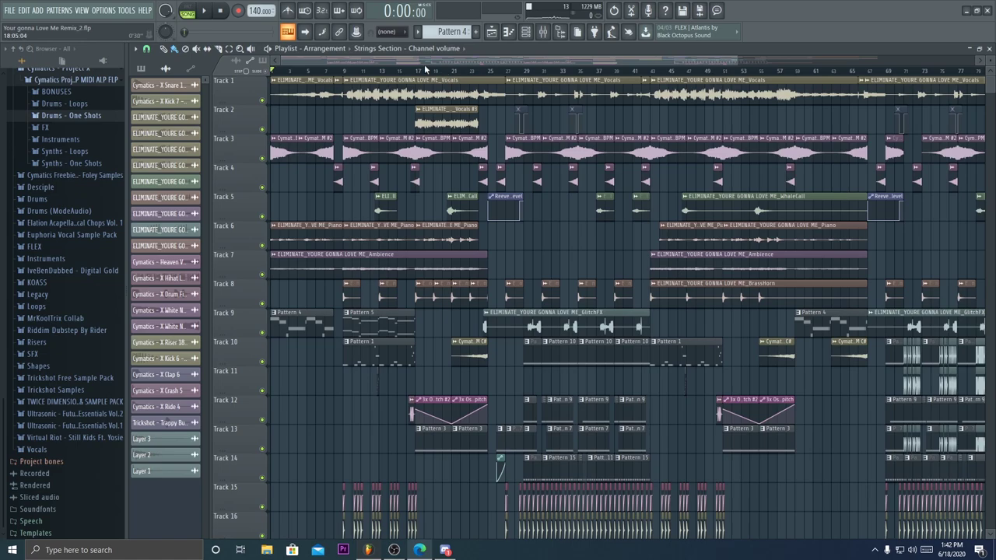
- Solo Track 5 and play its first WhaleCall clip, around bar 13
scroll(408, 80, "up", 3)
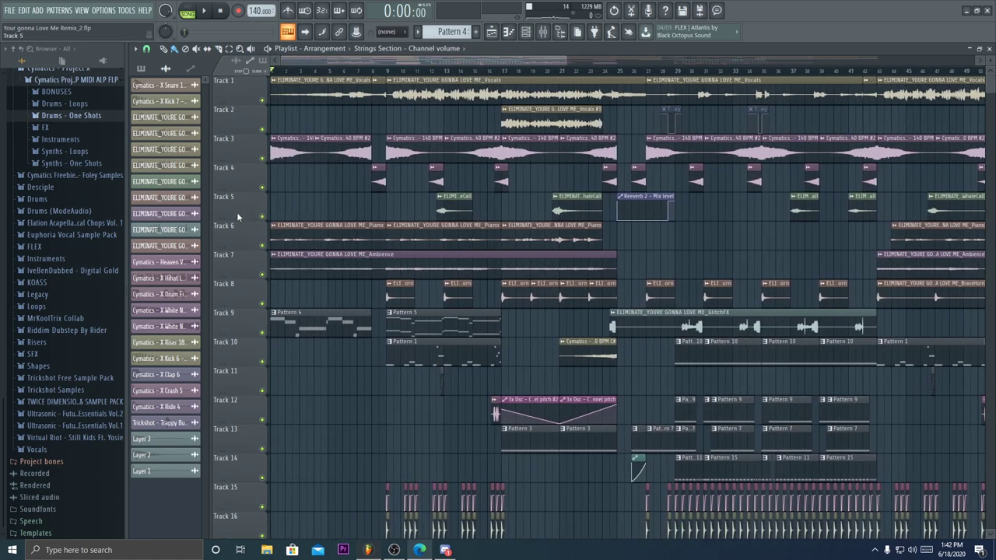
right_click(262, 216)
scroll(441, 76, "up", 2)
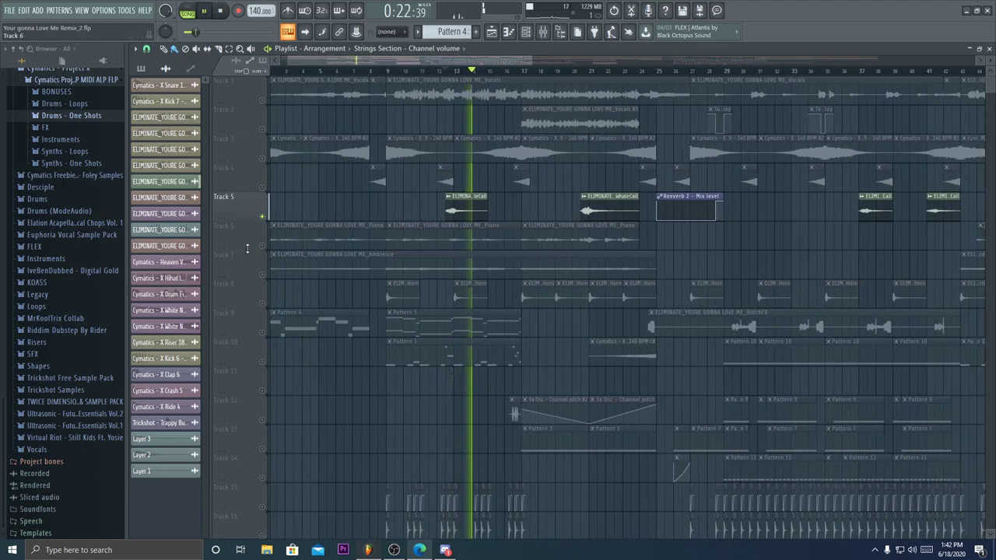
- Solo Track 6 and play its Piano clips from the start of the song
key("space")
right_click(270, 223)
left_click(231, 260)
right_click(263, 246)
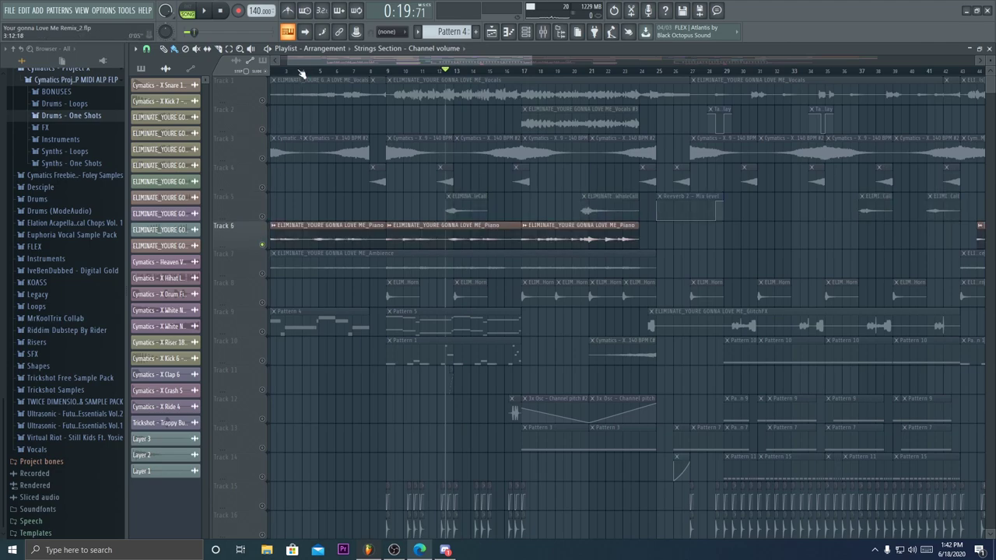
left_click_drag(301, 72, 271, 72)
key("space")
scroll(331, 201, "down", 1)
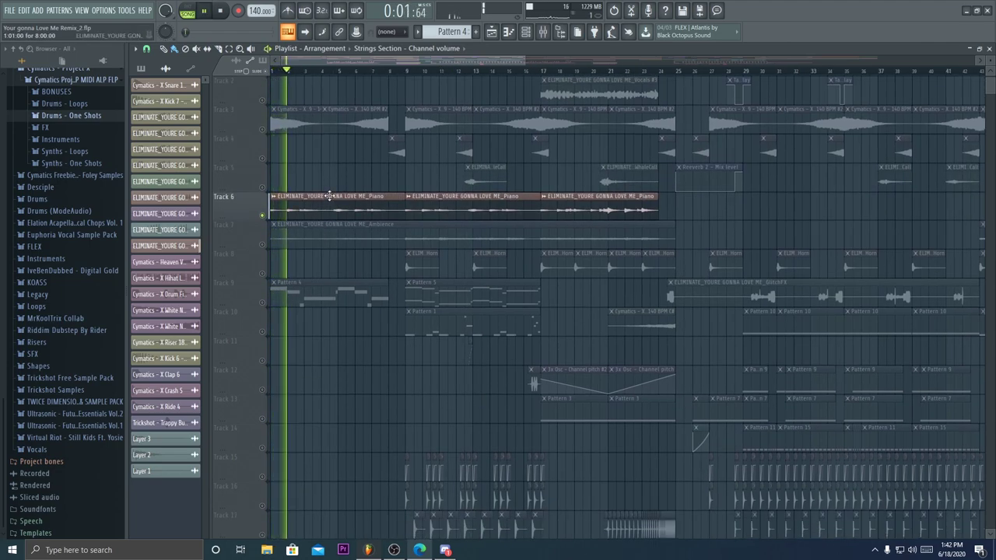
- Solo Track 7, play the Ambience clip from bar 1, and unsolo everything
right_click(263, 302)
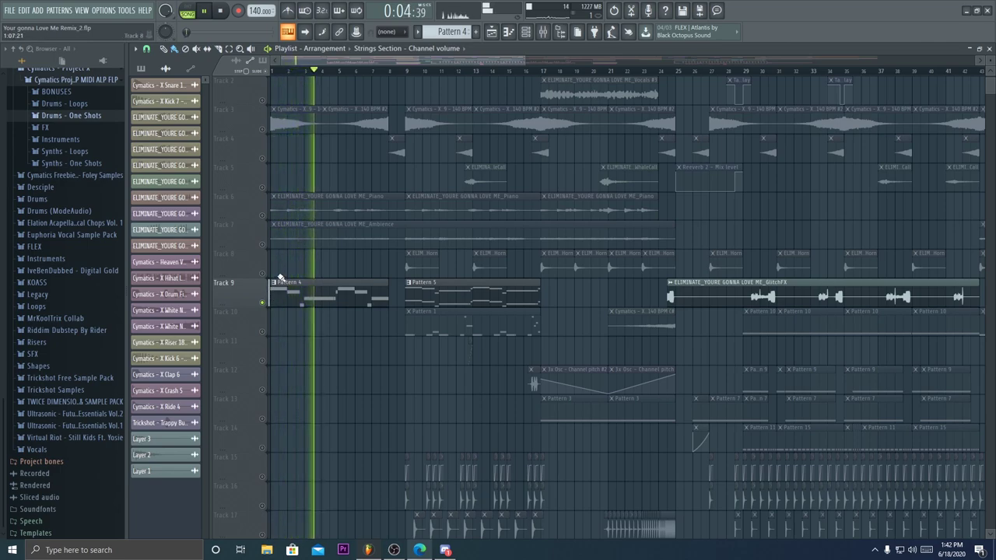
left_click(268, 246)
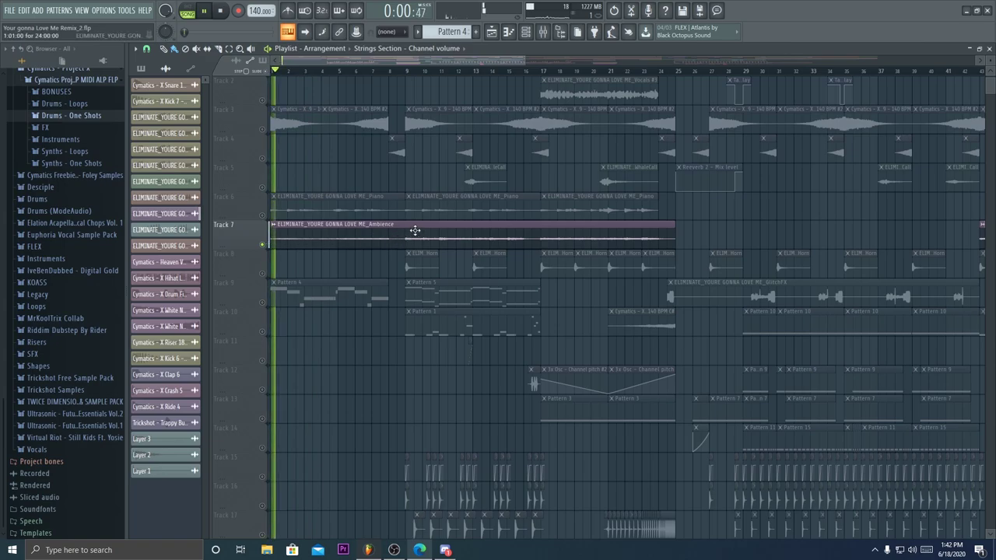
right_click(268, 245)
scroll(420, 75, "down", 4)
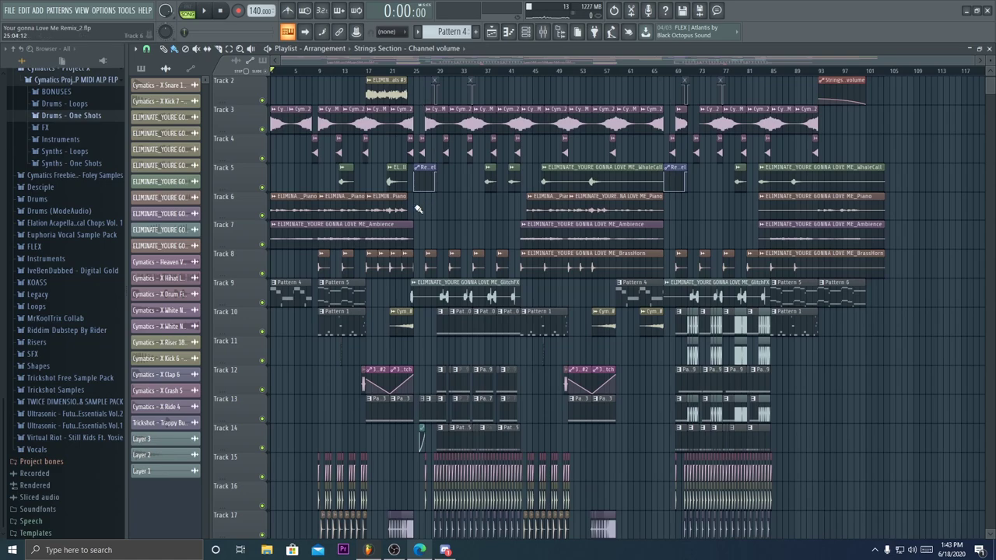
- Solo Track 10 and play its Pattern 1 clip from bar 9
left_click(367, 71)
scroll(367, 71, "up", 5)
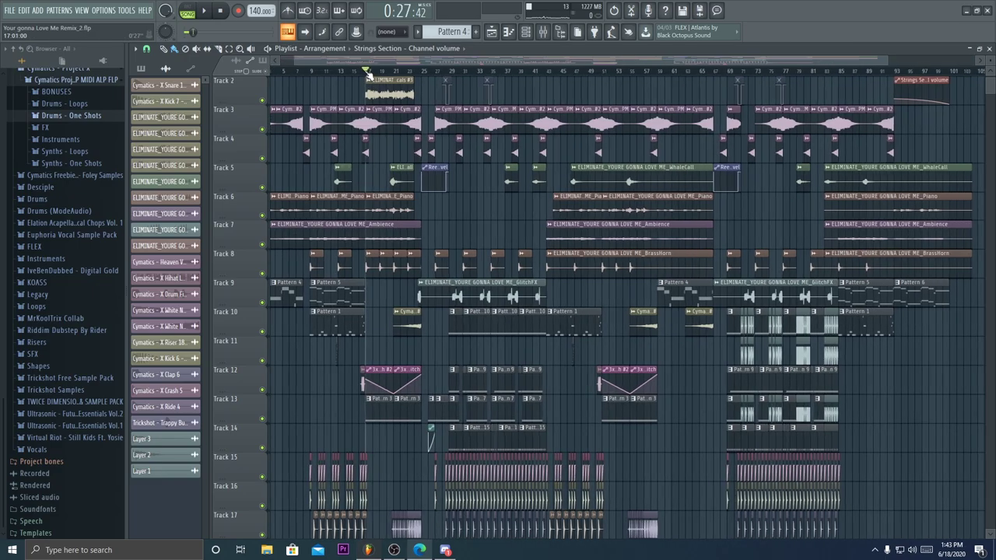
scroll(367, 71, "down", 4)
left_click_drag(367, 71, 348, 72)
scroll(313, 75, "up", 4)
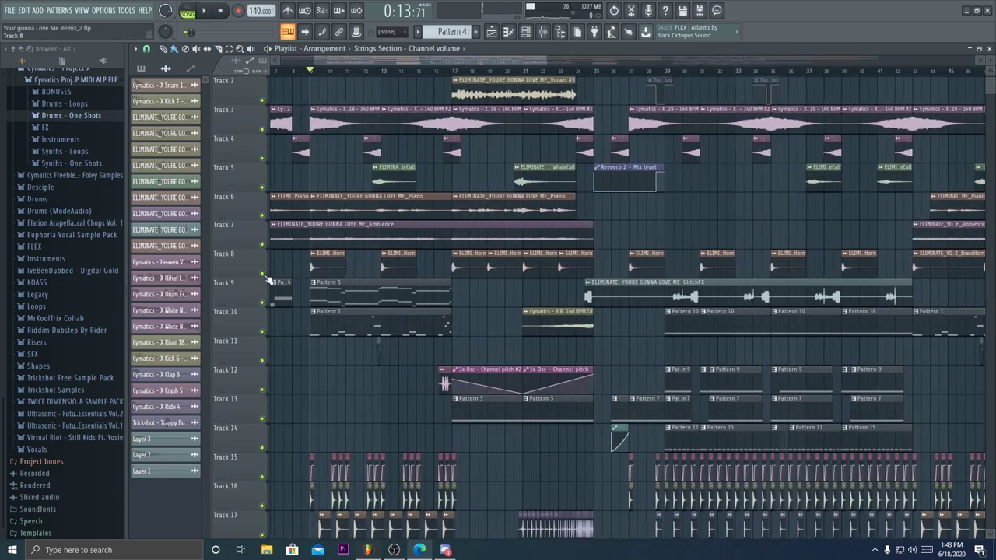
right_click(263, 332)
scroll(301, 301, "down", 4)
scroll(330, 62, "up", 3)
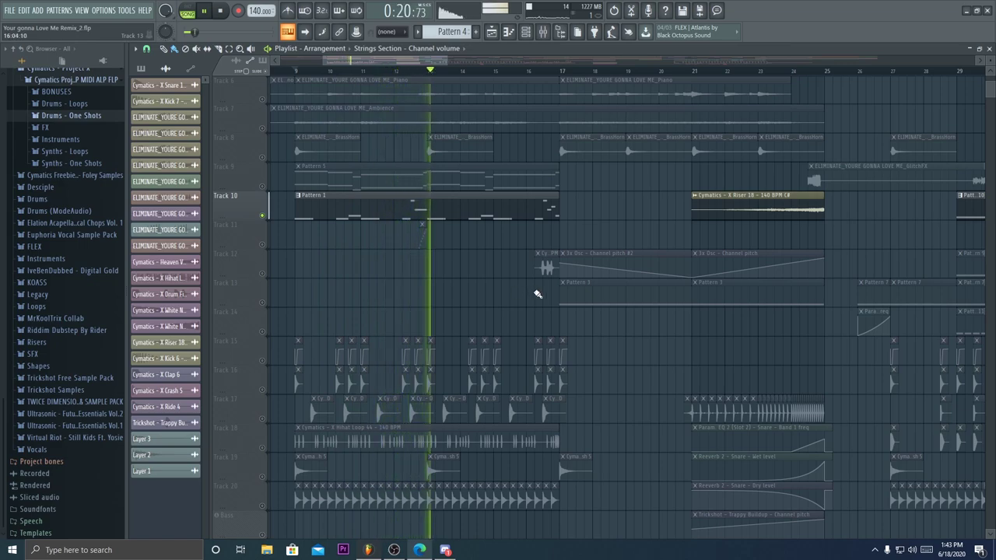
scroll(542, 296, "up", 2)
scroll(456, 73, "down", 2)
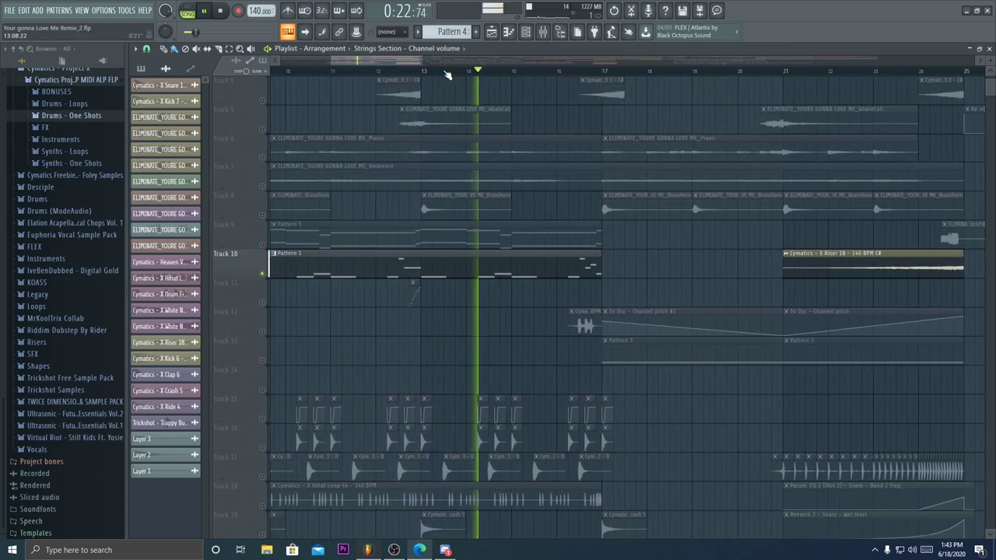
scroll(448, 74, "up", 3)
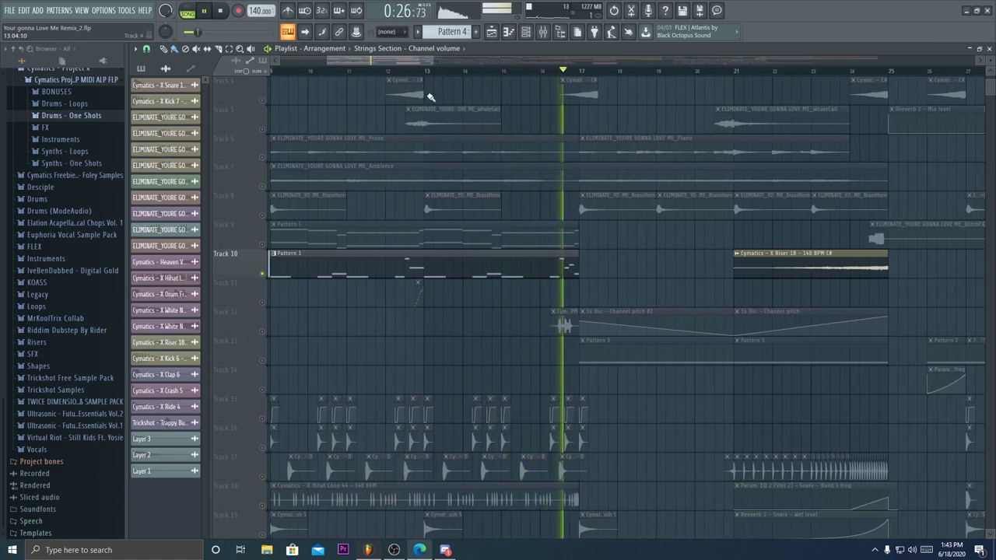
key("space")
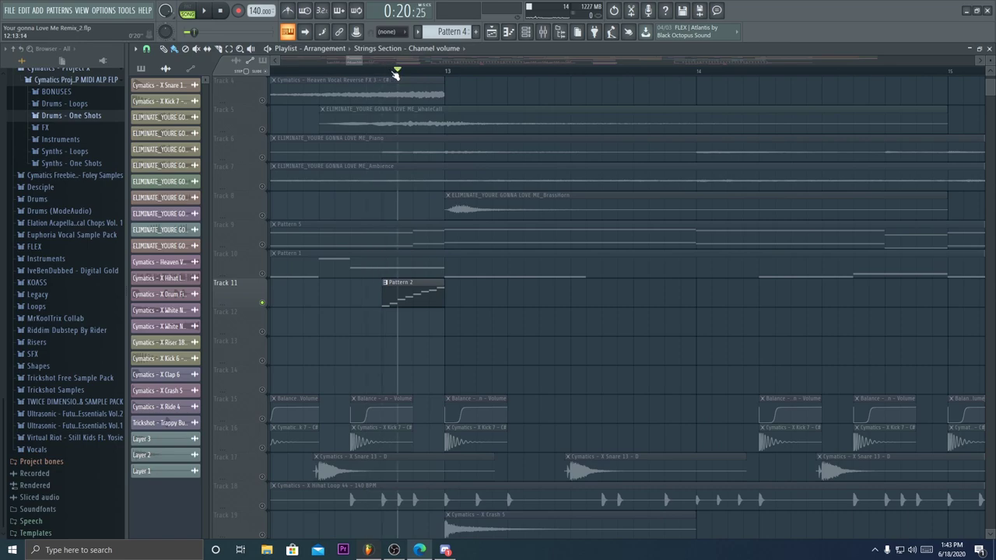
- Play the soloed Pattern 2 clip on Track 11, and replay the passage into bar 13 with all tracks unsoloed
scroll(440, 72, "up", 2)
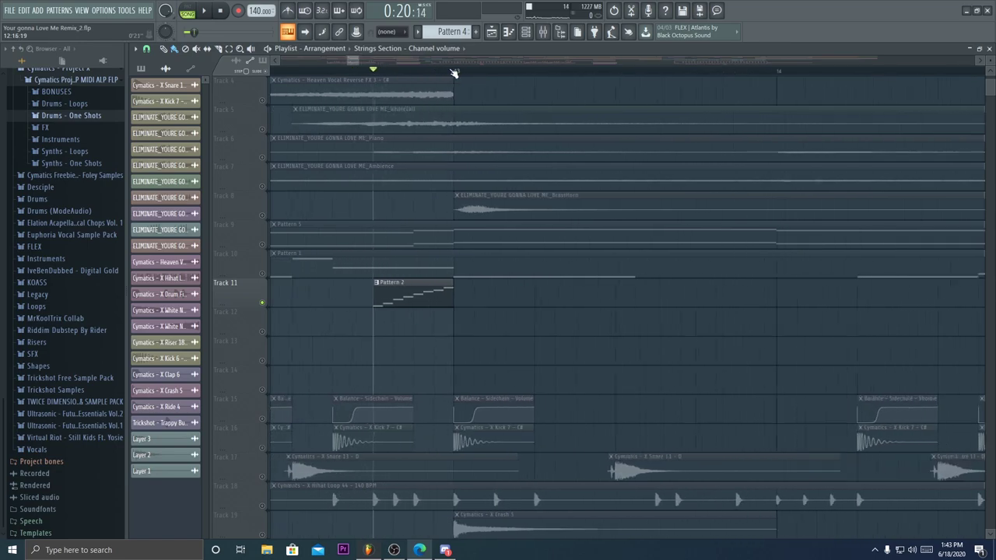
key("space")
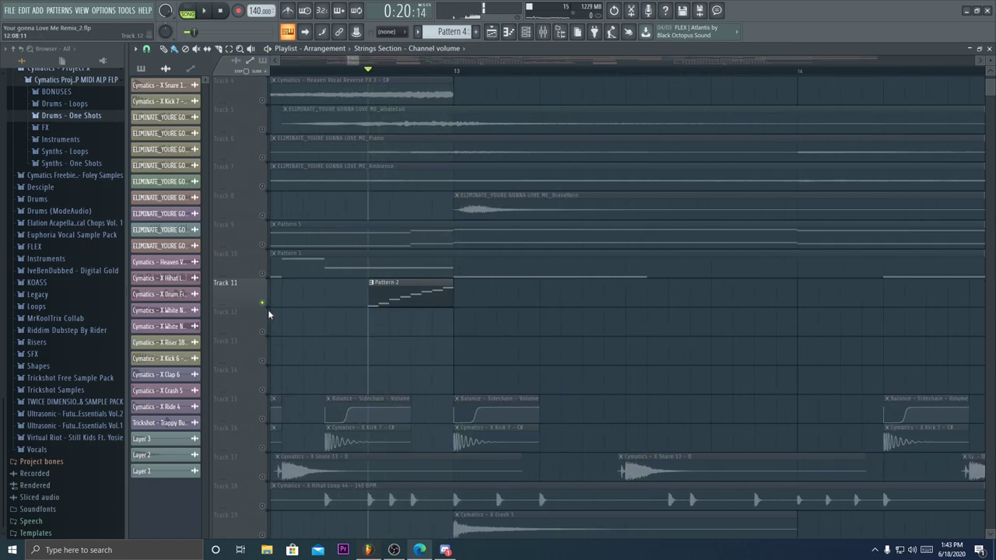
right_click(263, 304)
scroll(376, 319, "down", 3)
key("space")
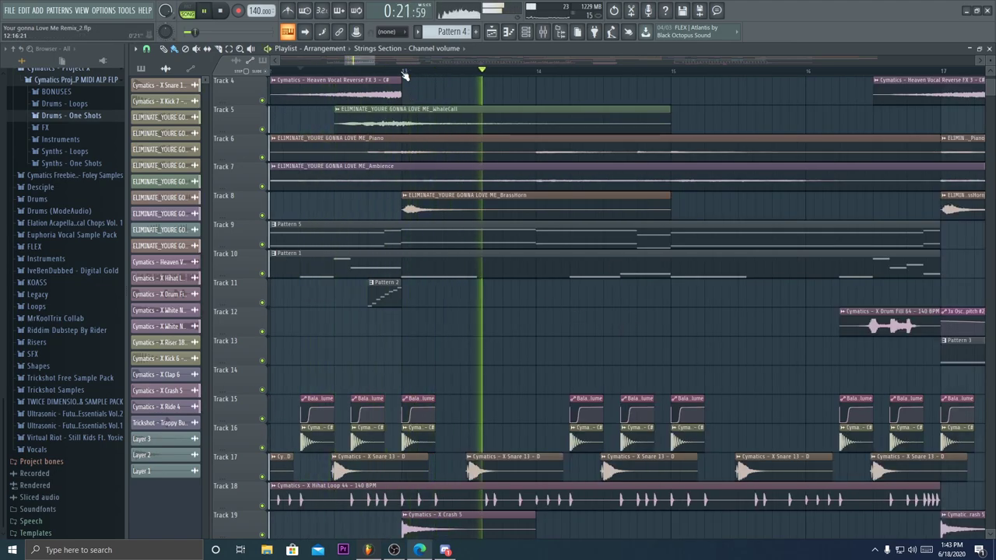
key("space")
- Solo Track 11 again and replay its Pattern 2 clip just before bar 13
right_click(262, 302)
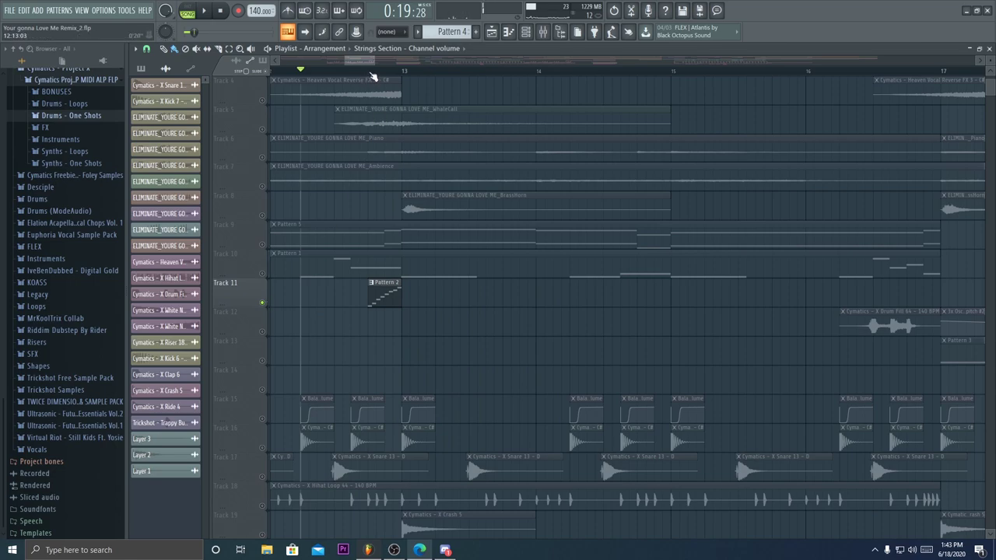
scroll(396, 75, "up", 3)
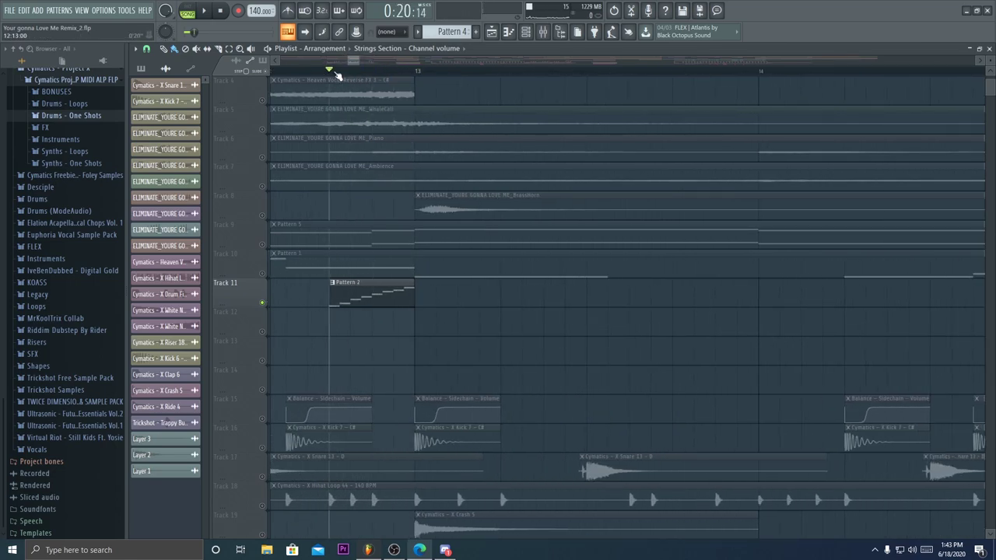
scroll(351, 78, "up", 3)
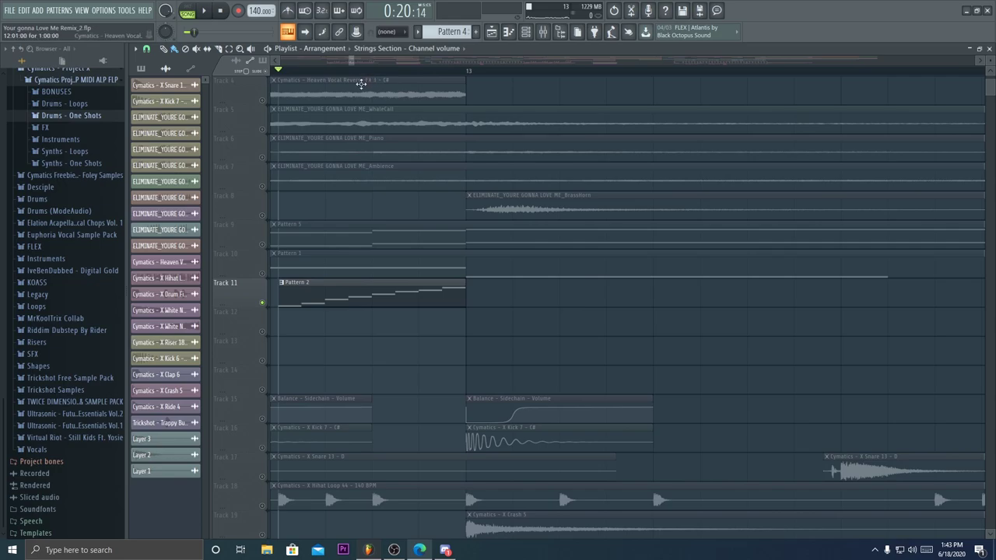
key("space")
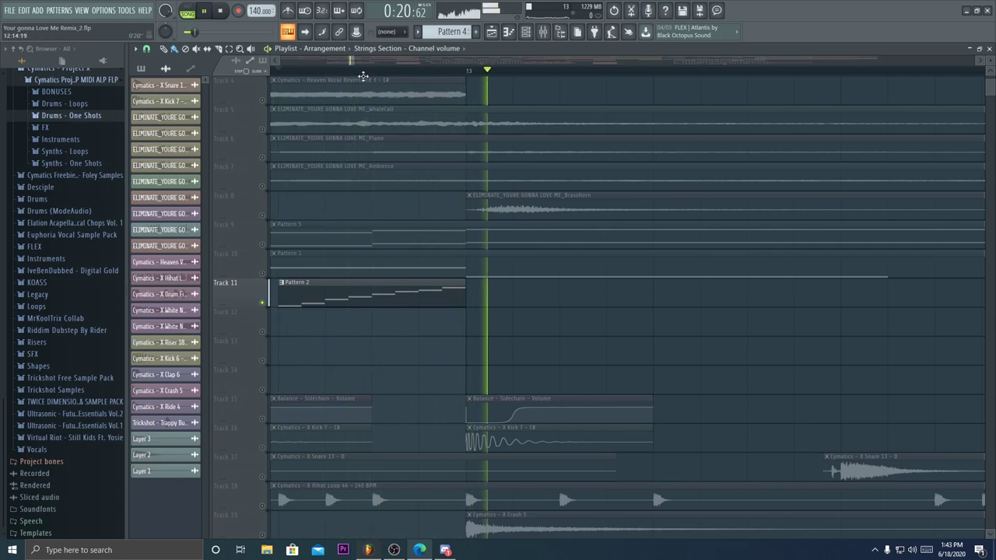
scroll(372, 76, "down", 2)
scroll(373, 74, "down", 5)
scroll(373, 73, "up", 3)
key("space")
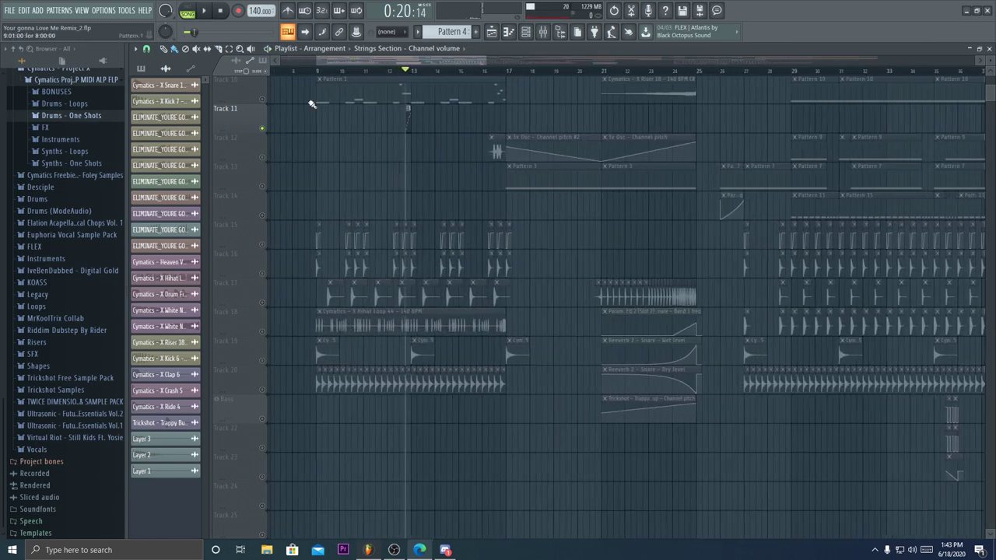
- Solo Track 12 and unmute the drum tracks 15 through 20 alongside it
right_click(263, 158)
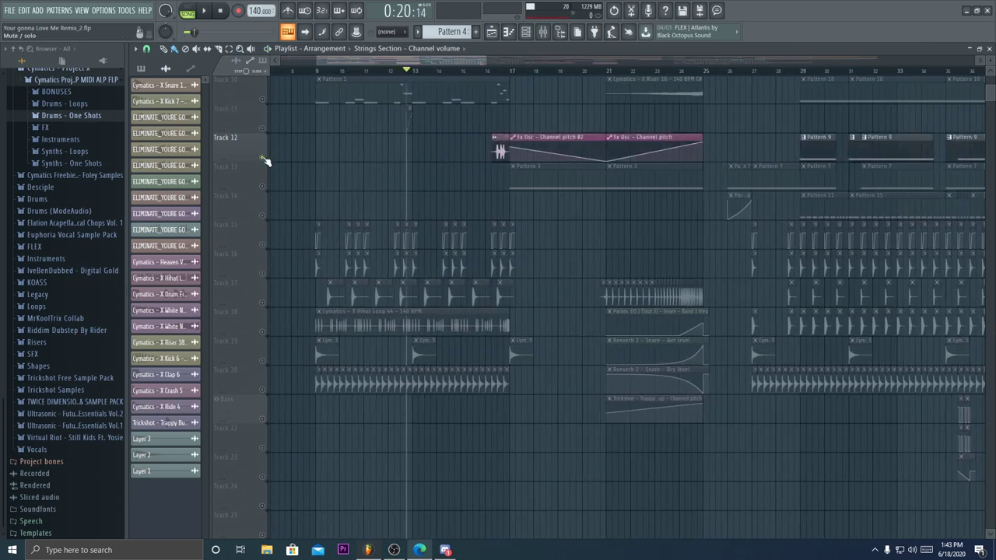
left_click(262, 245)
left_click(263, 275)
left_click(263, 304)
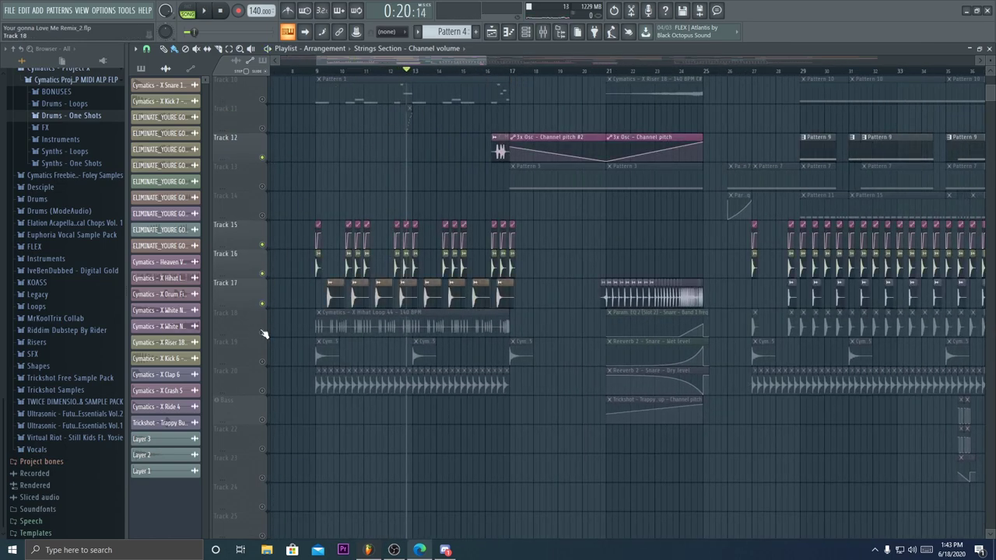
left_click(263, 332)
left_click(263, 361)
left_click(262, 389)
- Play the Drum Fill 64 clip together with the drum tracks from its start in bar 16
scroll(503, 73, "up", 2)
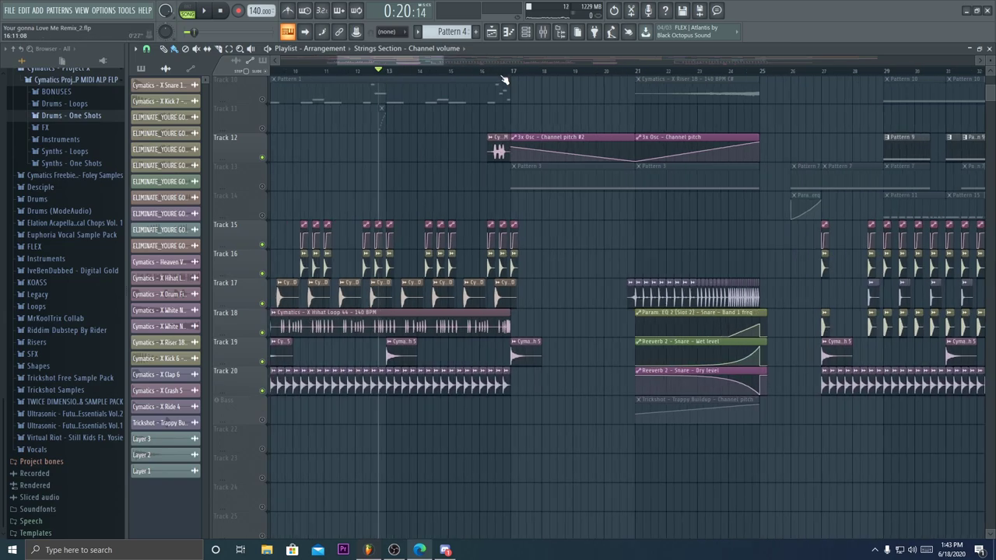
left_click(487, 73)
scroll(502, 71, "up", 3)
left_click_drag(482, 70, 381, 76)
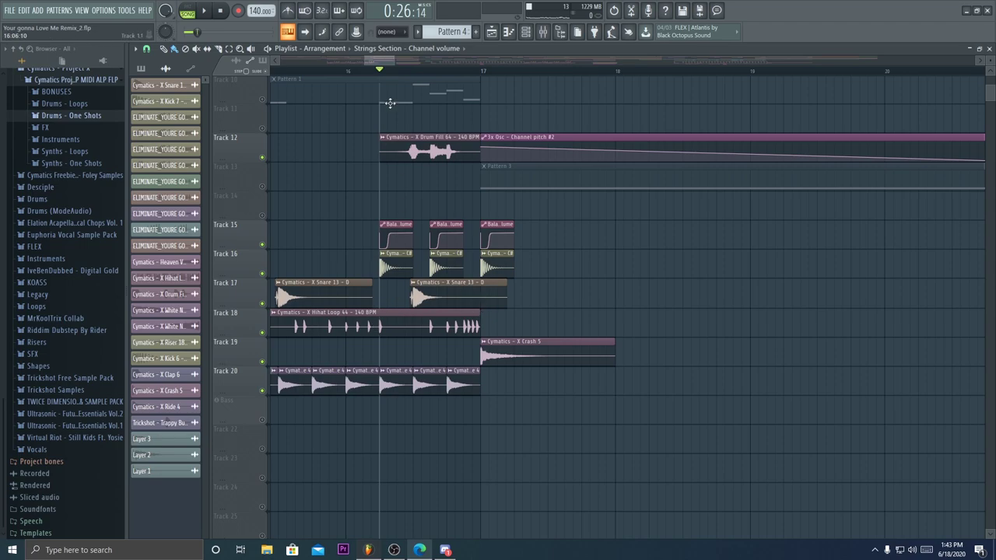
scroll(440, 76, "up", 2)
key("space")
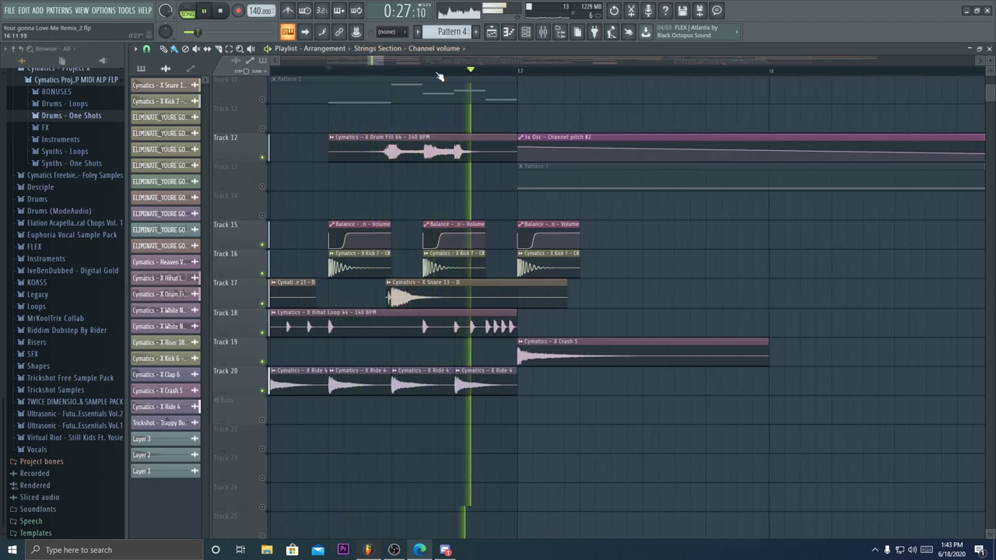
key("space")
- Solo Track 12, play the Drum Fill 64 clip alone, and unsolo everything
scroll(388, 76, "up", 3)
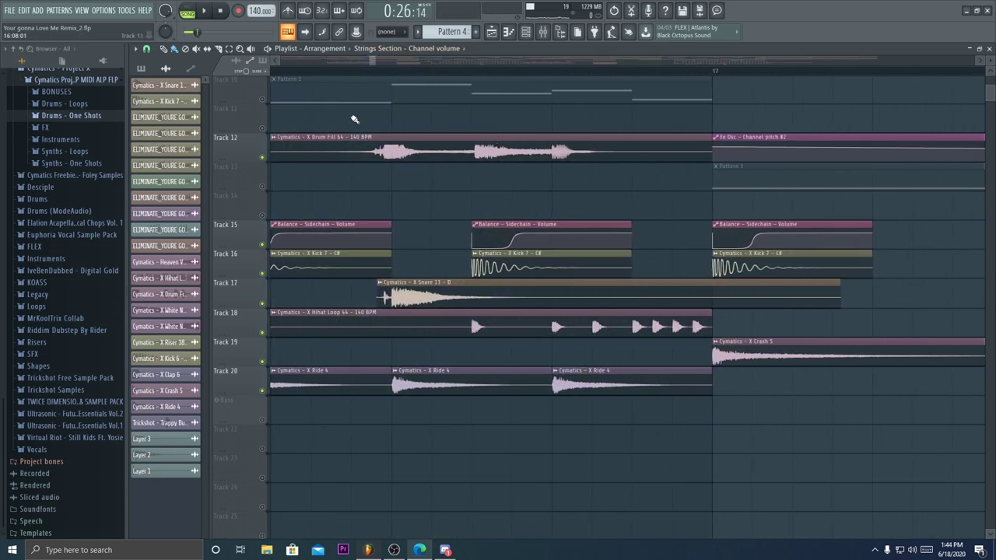
right_click(263, 159)
key("space")
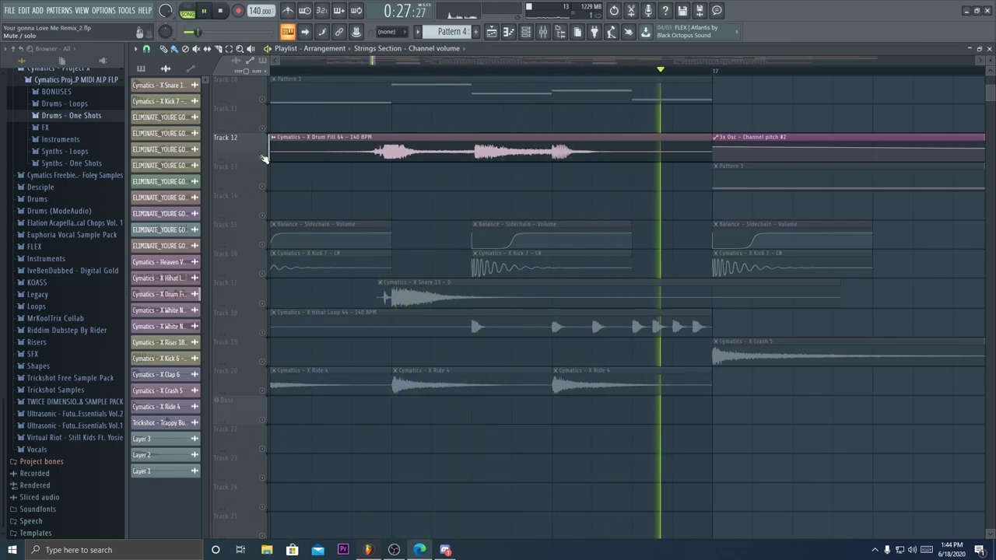
key("space")
right_click(263, 158)
scroll(388, 59, "down", 5)
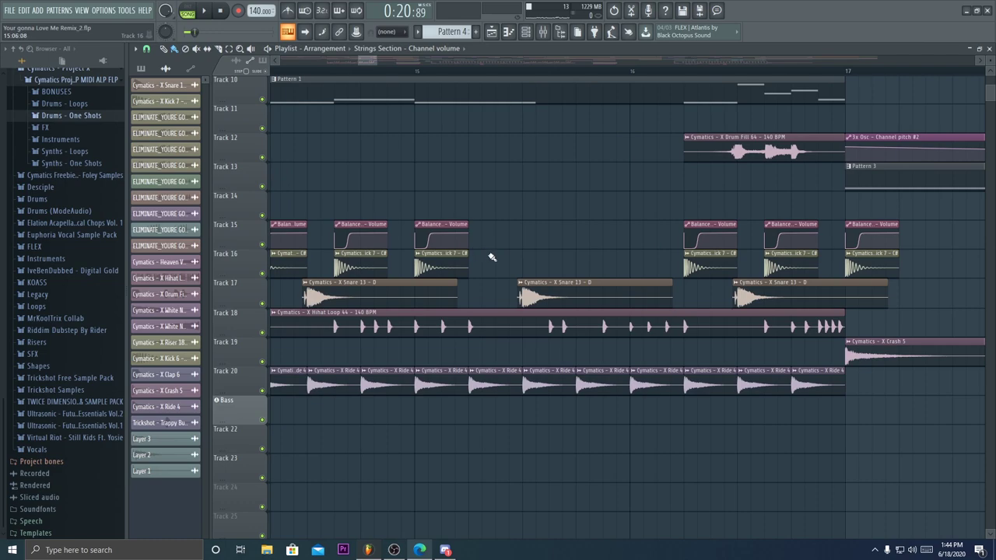
- Audition the Kick 7 clip at bar 15 on Track 16 on its own
right_click(500, 270, "alt")
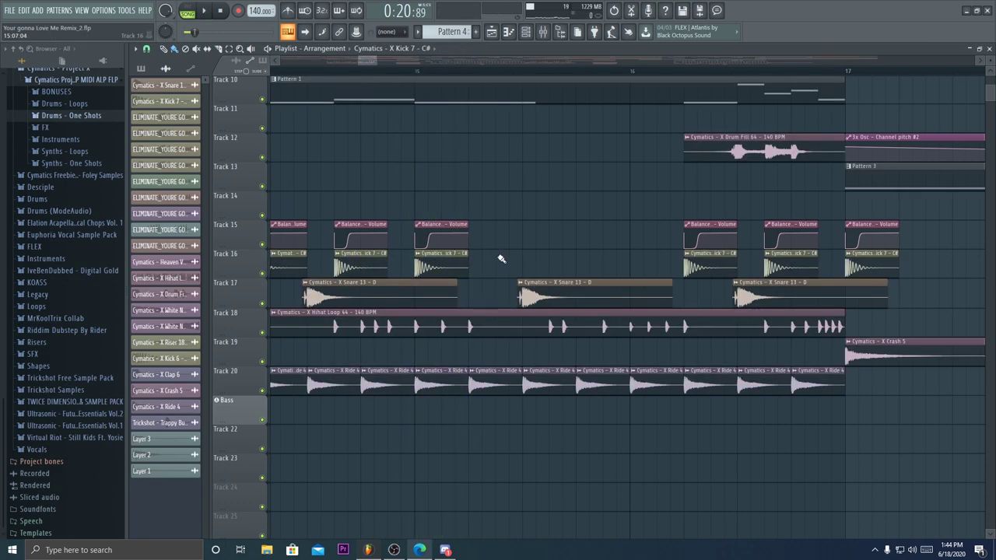
right_click(422, 264, "alt")
left_click(414, 261)
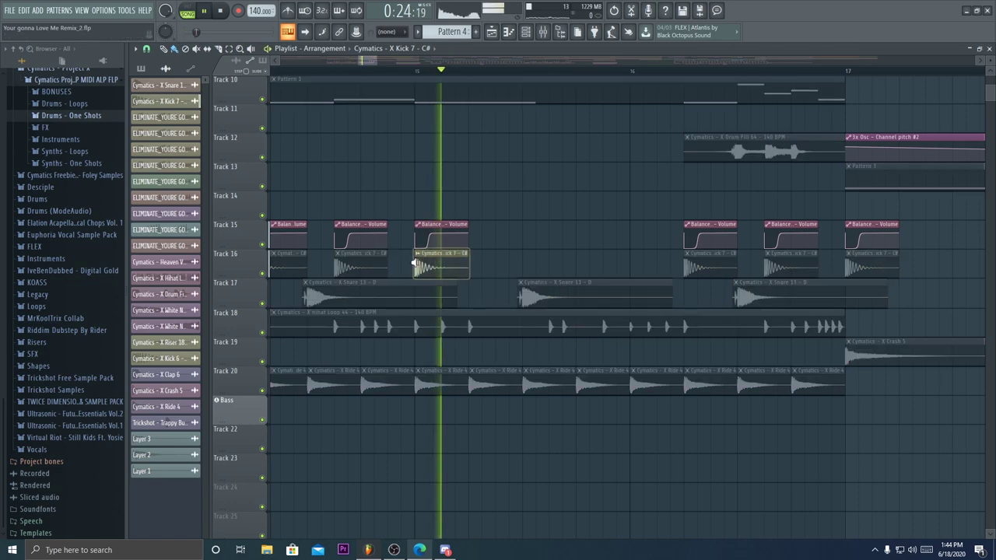
- Audition the Snare 13 clip in the middle of bar 14 on Track 17 on its own
scroll(335, 73, "up", 5)
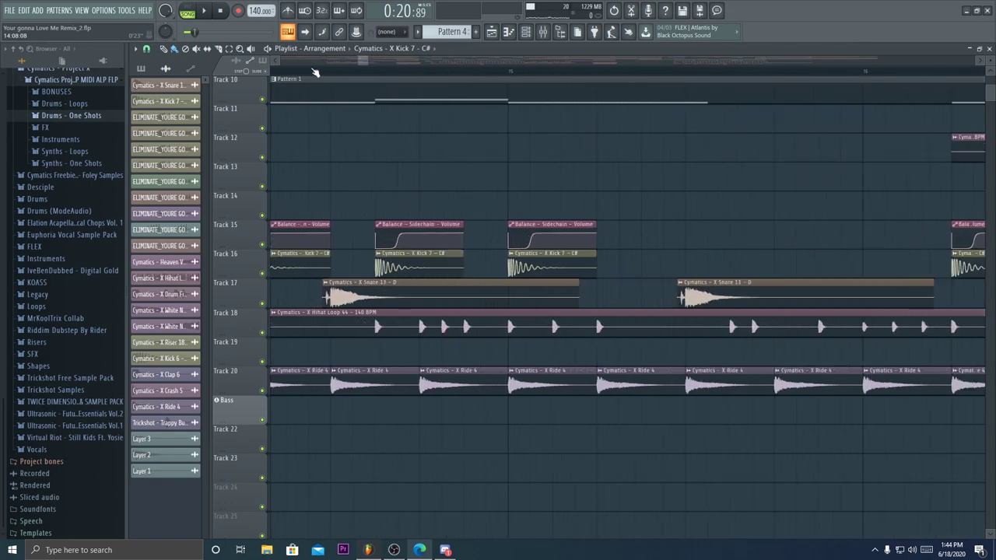
right_click(308, 296, "alt")
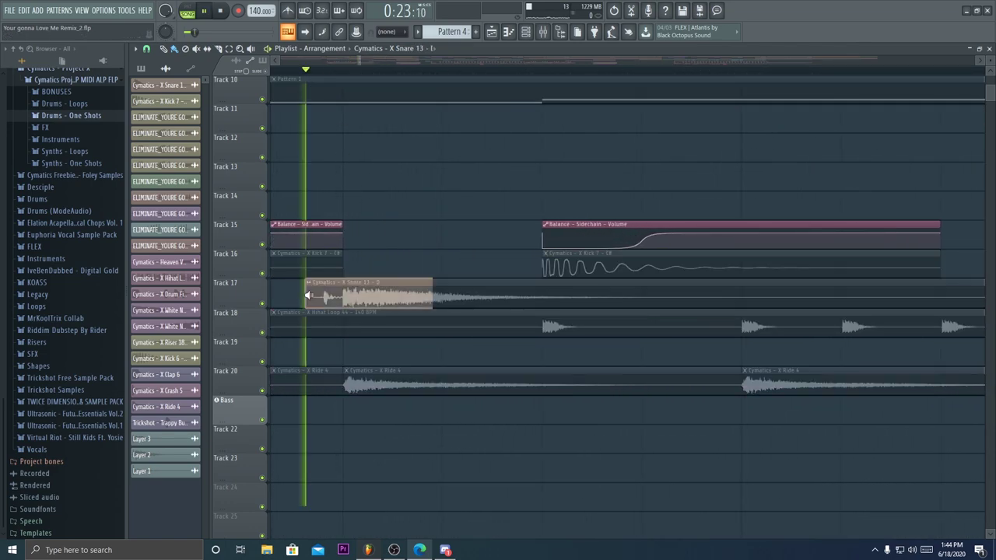
right_click(302, 293, "alt")
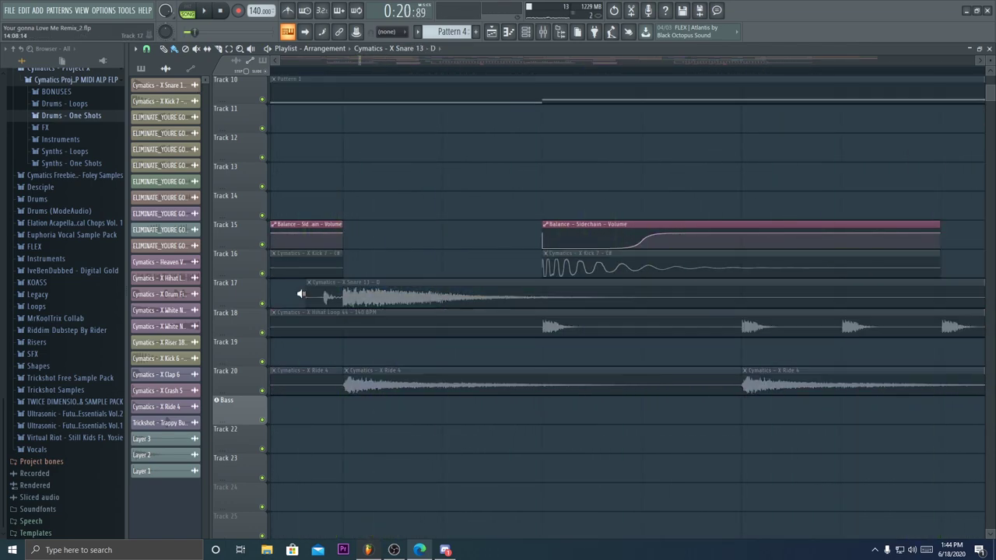
- Audition the Snare 13 clip in the middle of bar 13 on Track 17 on its own
scroll(353, 77, "down", 3)
scroll(352, 76, "down", 8)
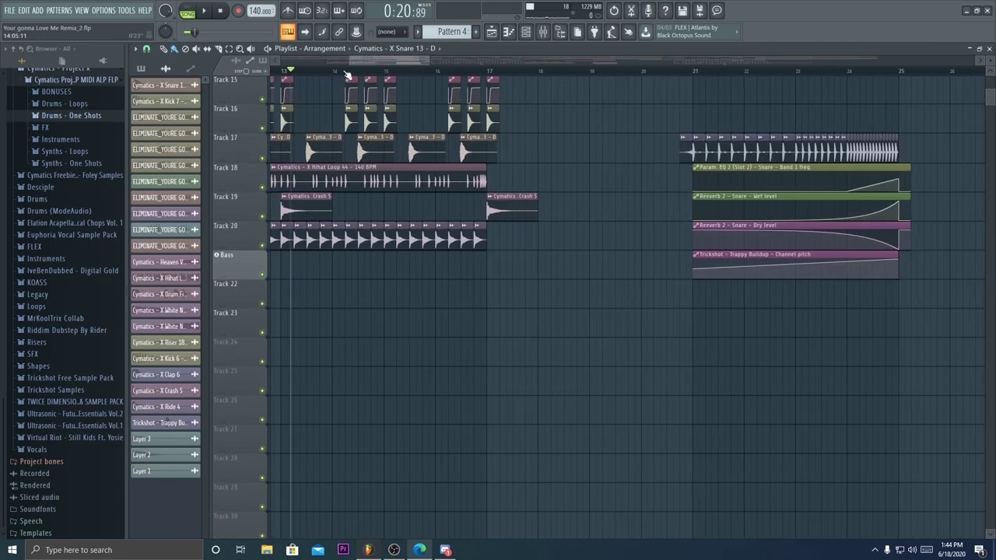
scroll(309, 71, "up", 10)
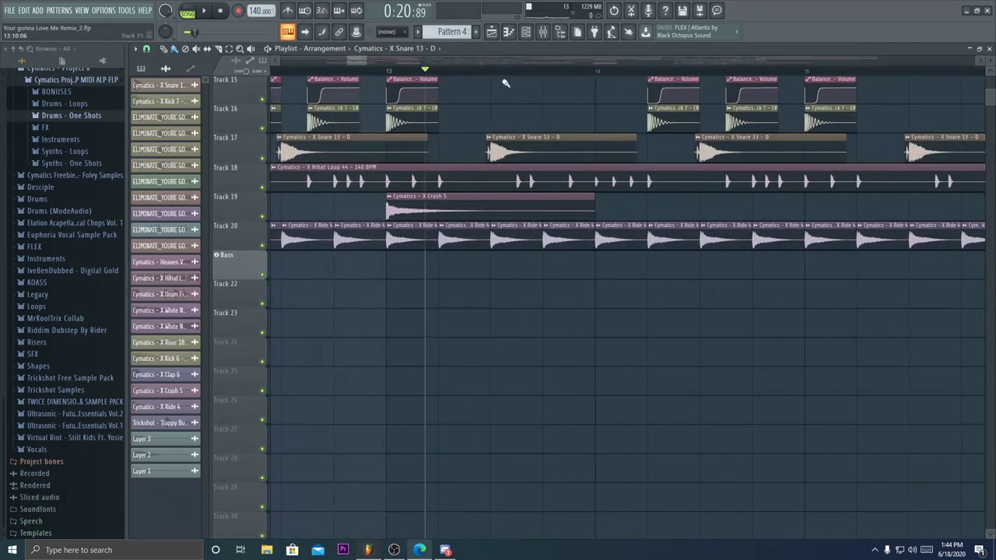
right_click(440, 145, "alt")
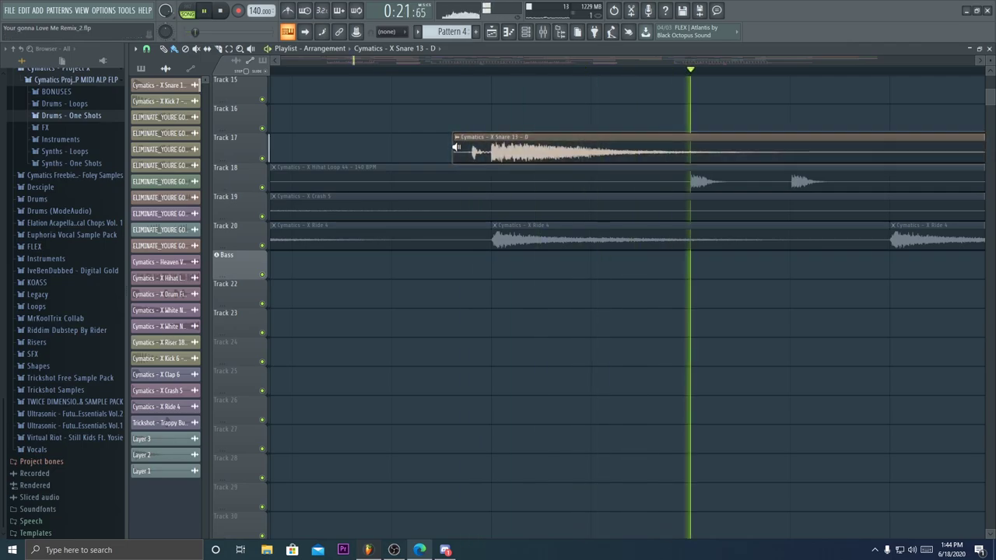
- Move the playhead to the start of bar 9 and audition the Hihat Loop 44 clip on Track 18 on its own
scroll(447, 79, "down", 6)
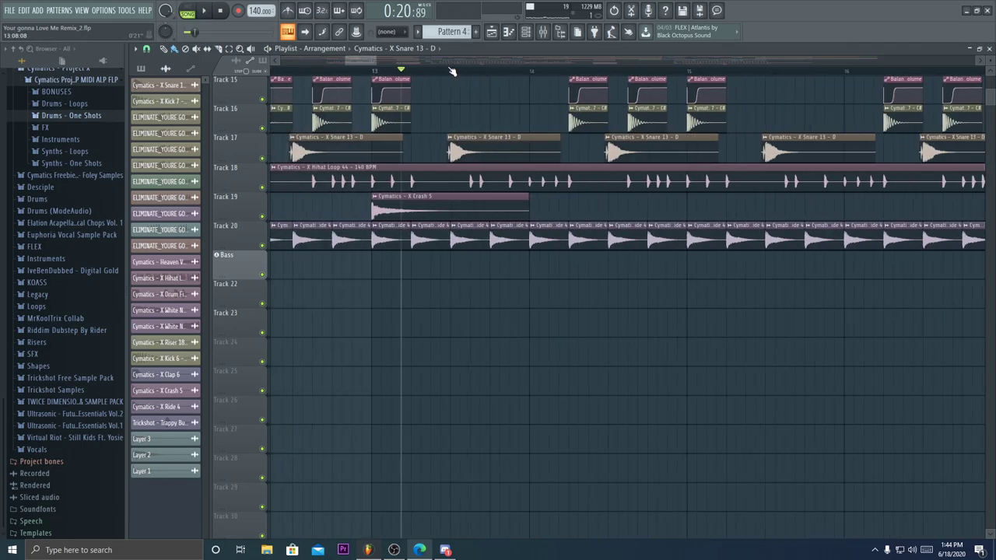
scroll(352, 72, "up", 8)
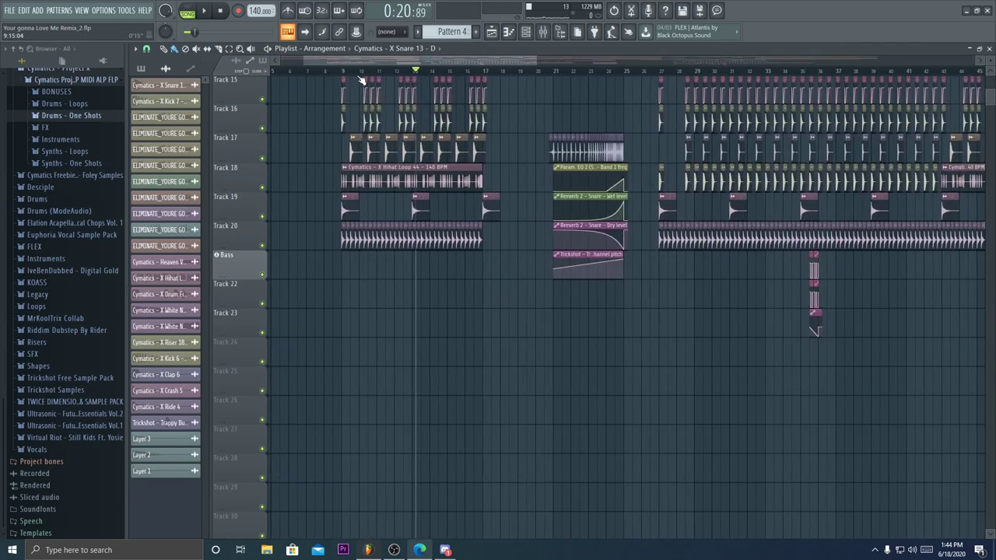
scroll(288, 72, "down", 2)
left_click(322, 72)
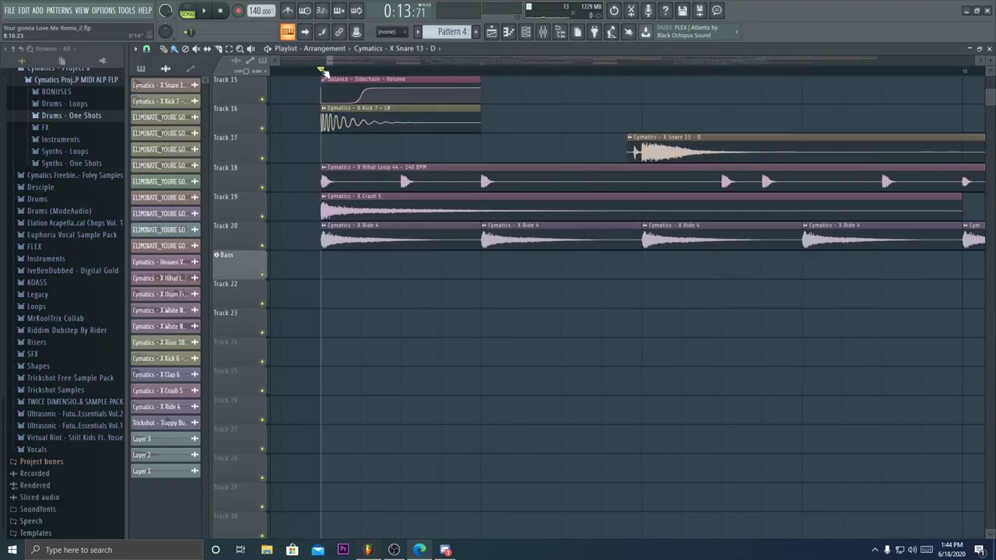
scroll(327, 72, "down", 3)
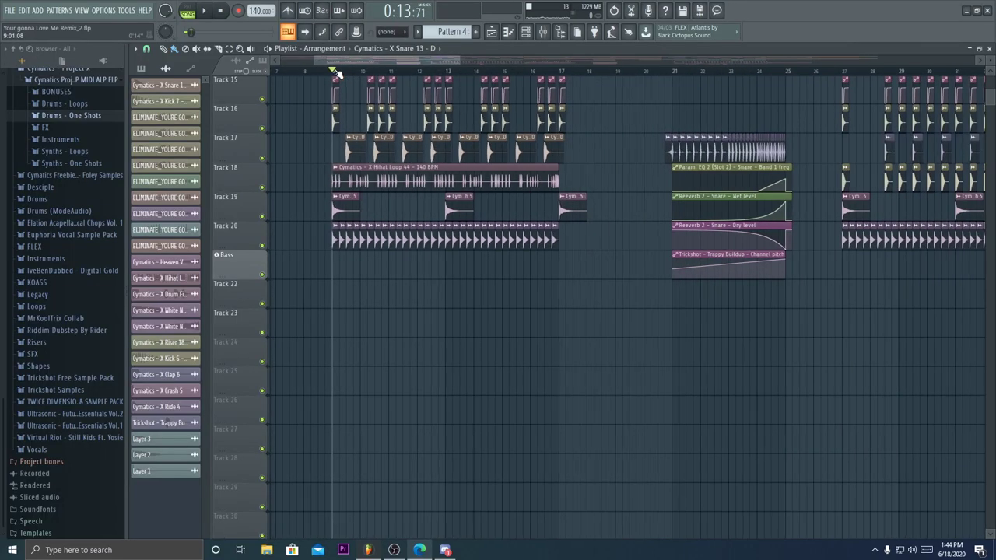
scroll(336, 72, "up", 4)
key("alt+m")
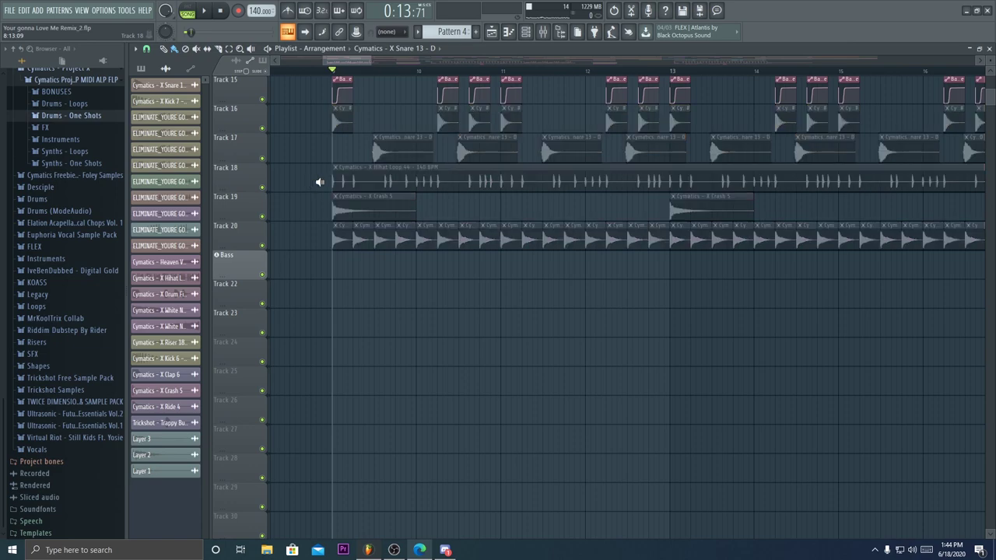
left_click(344, 181)
key("space")
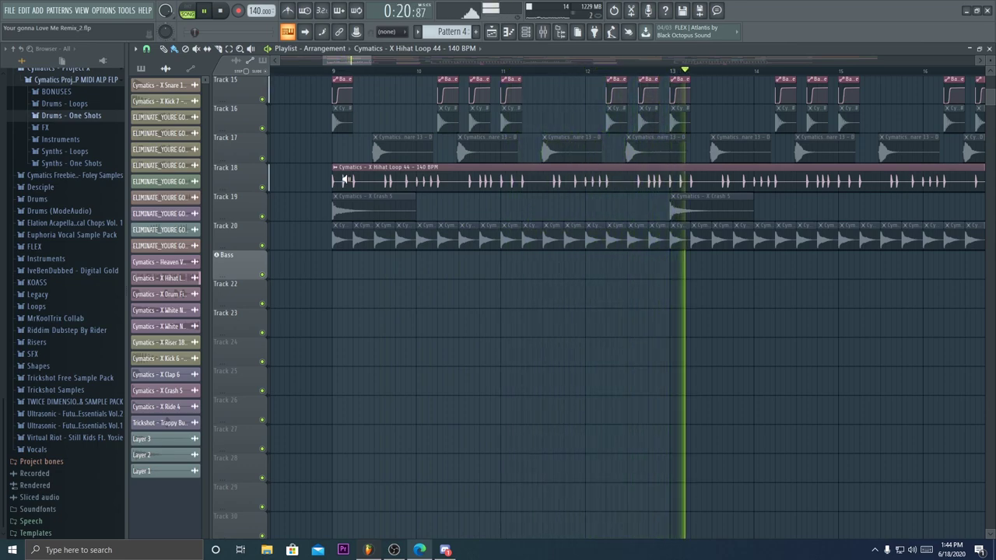
key("space")
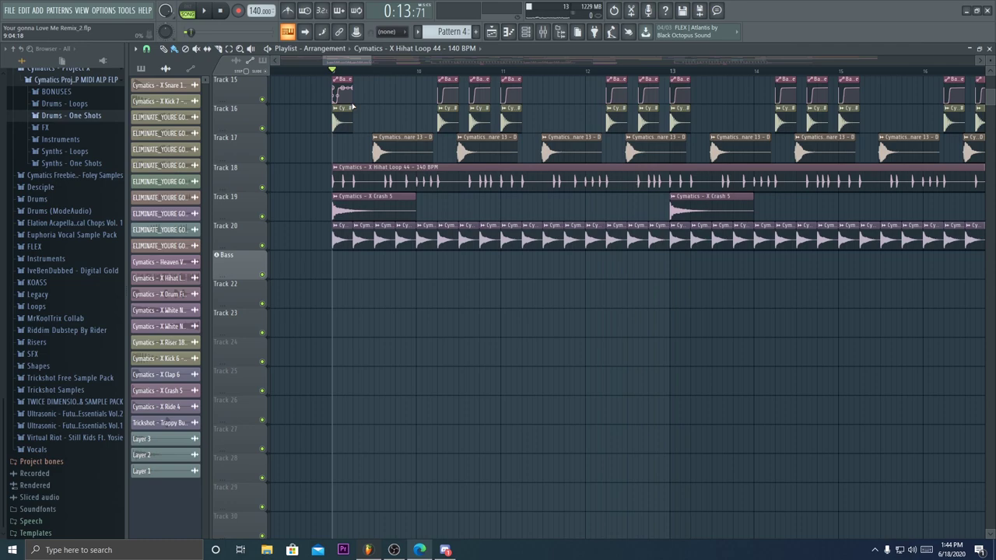
- Play the drum section from bar 9, delete the extra Sidechain Volume automation clip above the first snare on Track 15, and stop playback
scroll(350, 105, "up", 3)
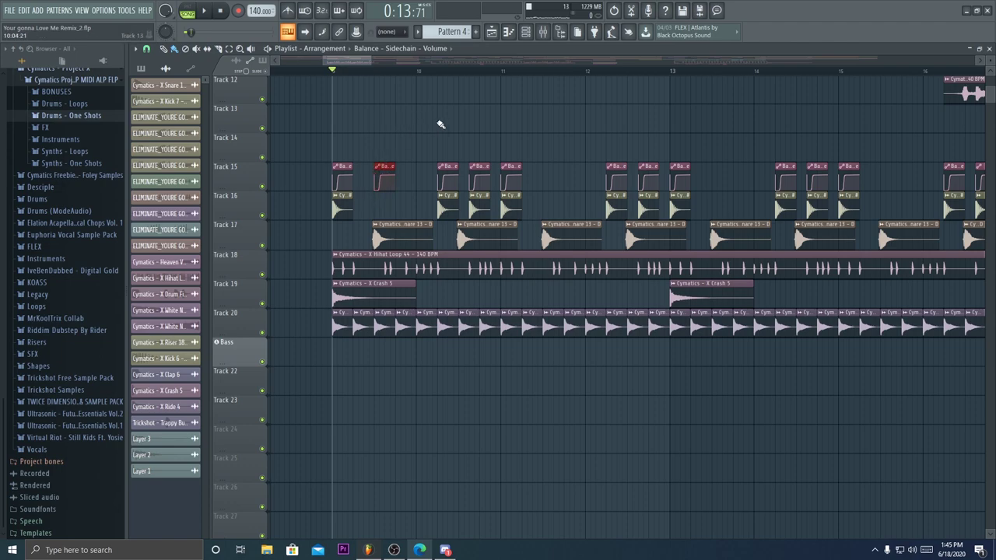
key("space")
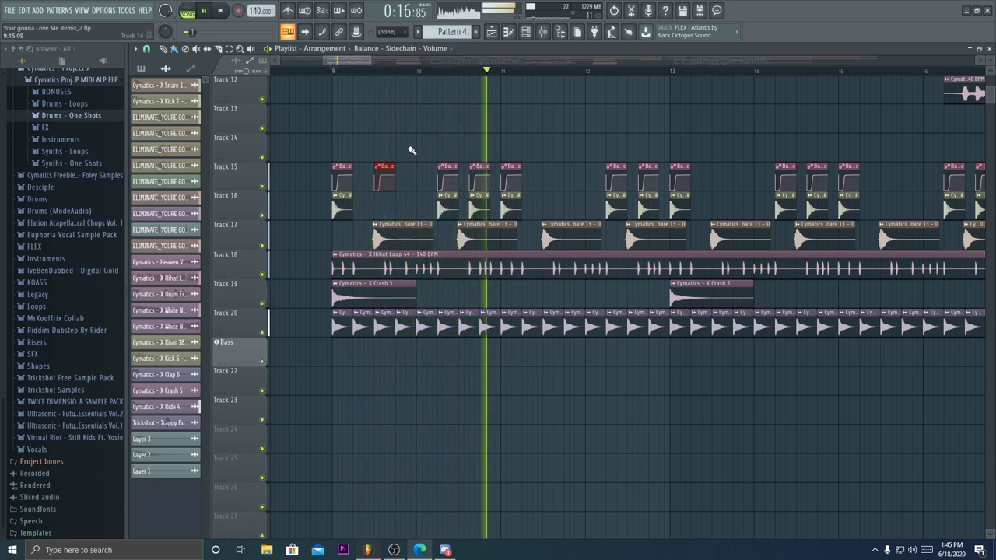
right_click(389, 184)
key("space")
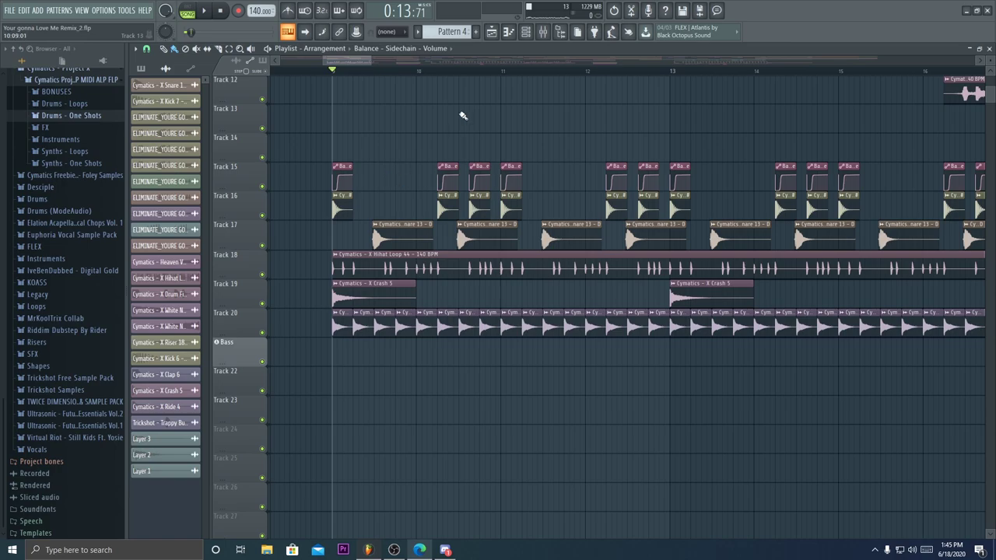
- Solo Track 20, play its Ride 4 clips from bar 9, and unsolo the track while playback continues
scroll(459, 72, "down", 6)
scroll(600, 72, "up", 3)
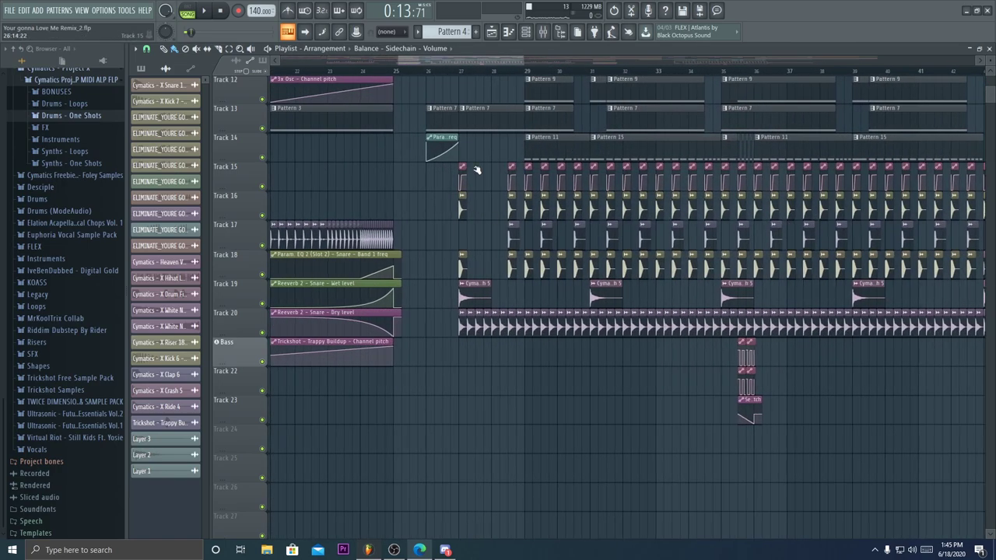
scroll(515, 74, "down", 5)
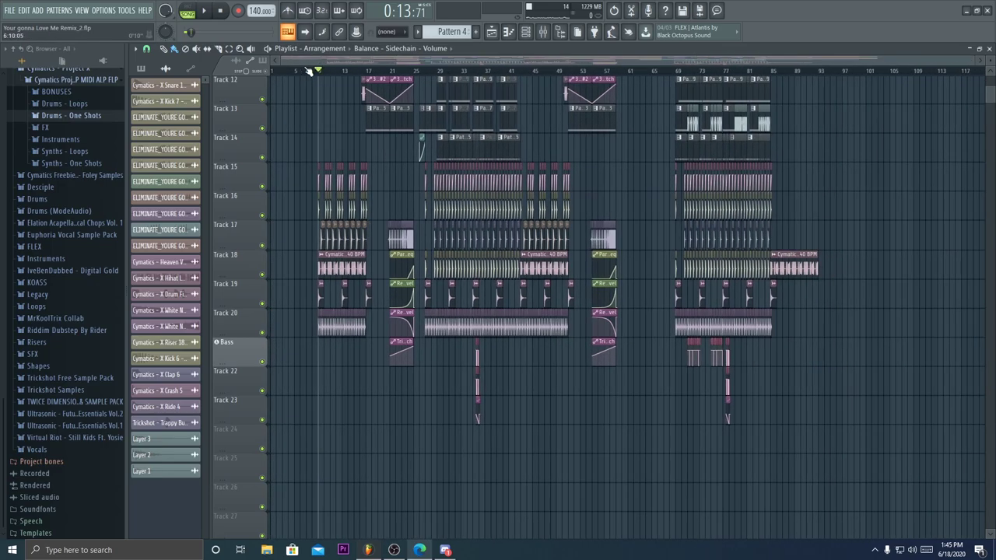
scroll(362, 77, "up", 6)
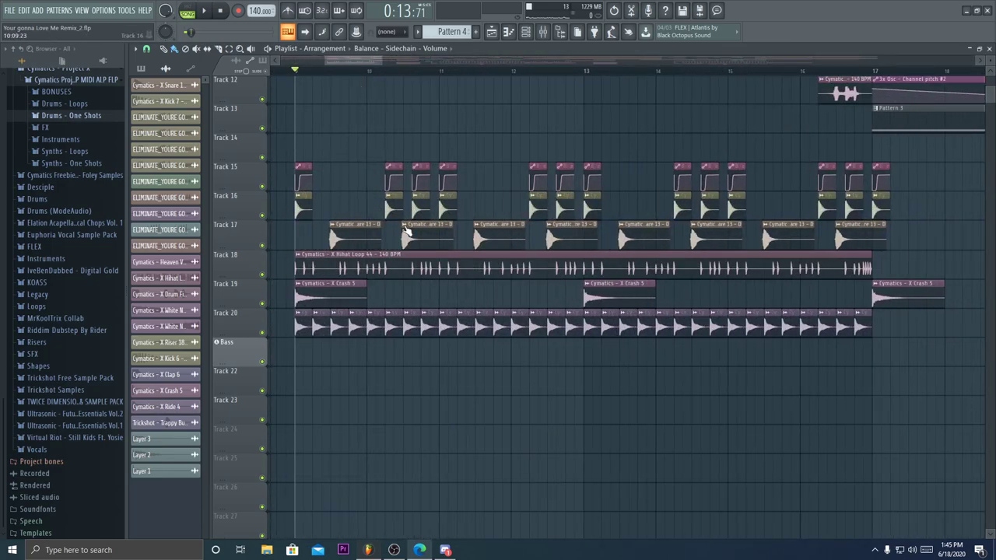
right_click(263, 306)
key("space")
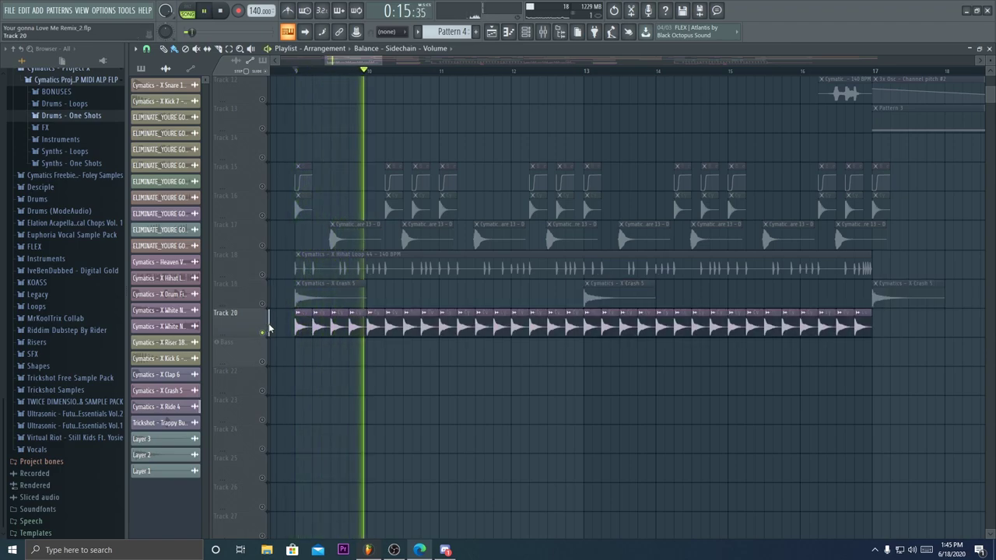
right_click(263, 333)
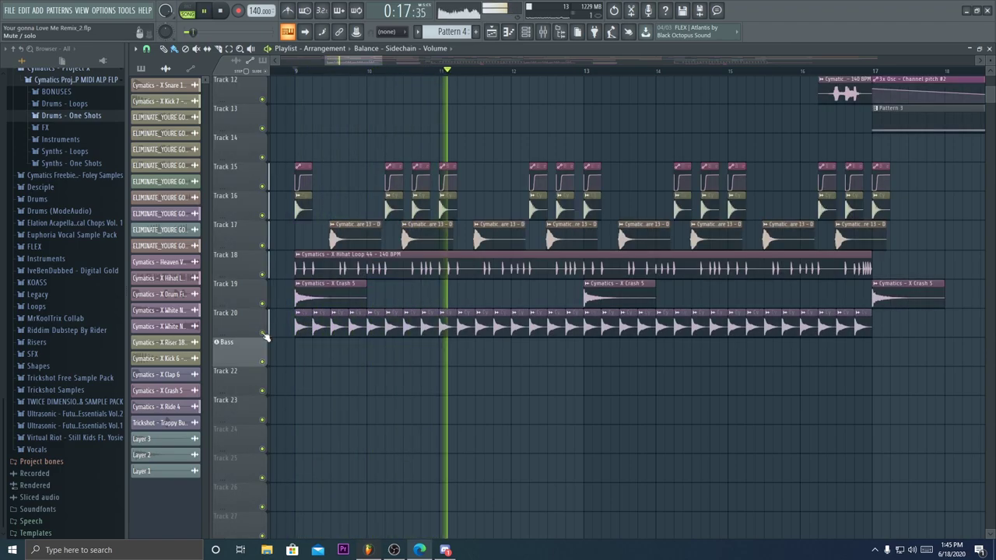
- Listen to the full arrangement up to bar 17 while examining how all tracks line up, and stop playback
scroll(404, 75, "down", 4)
scroll(405, 75, "down", 3)
scroll(390, 75, "up", 4)
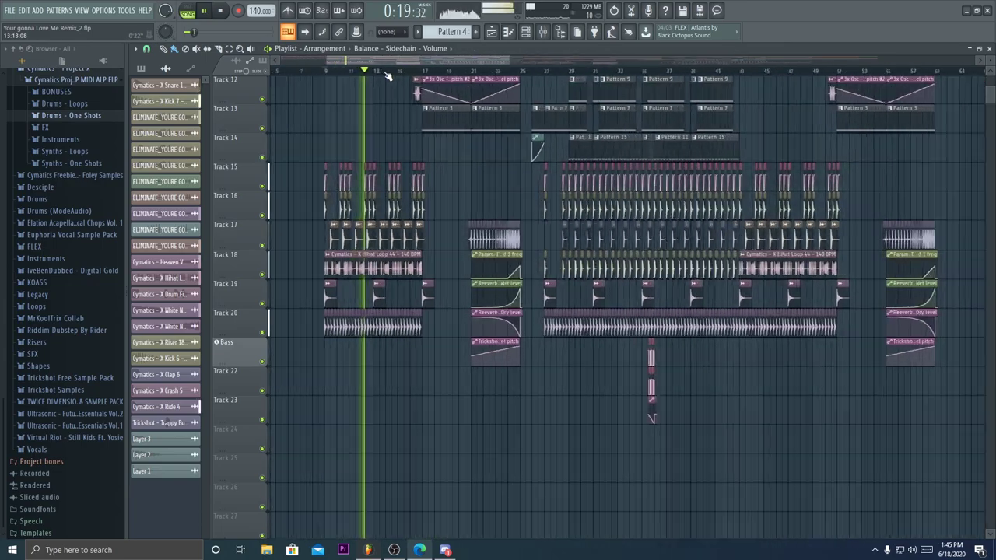
scroll(395, 129, "up", 6)
scroll(384, 116, "up", 2)
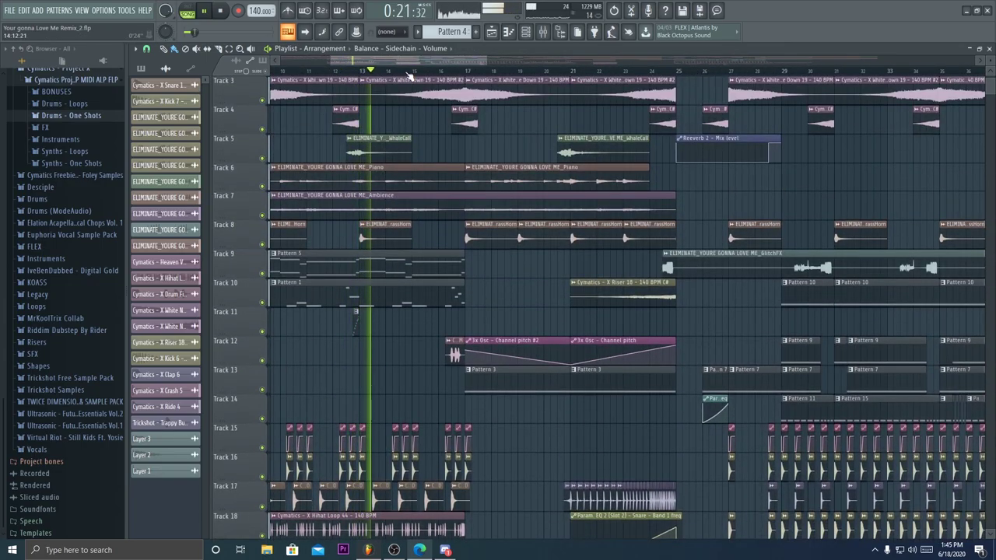
scroll(447, 78, "down", 4)
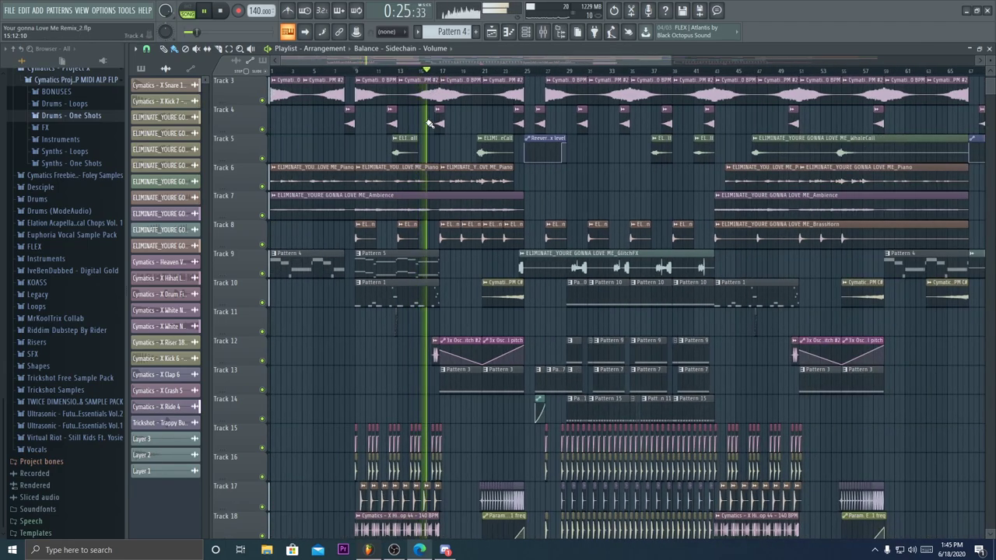
scroll(429, 124, "up", 2)
scroll(511, 75, "up", 4)
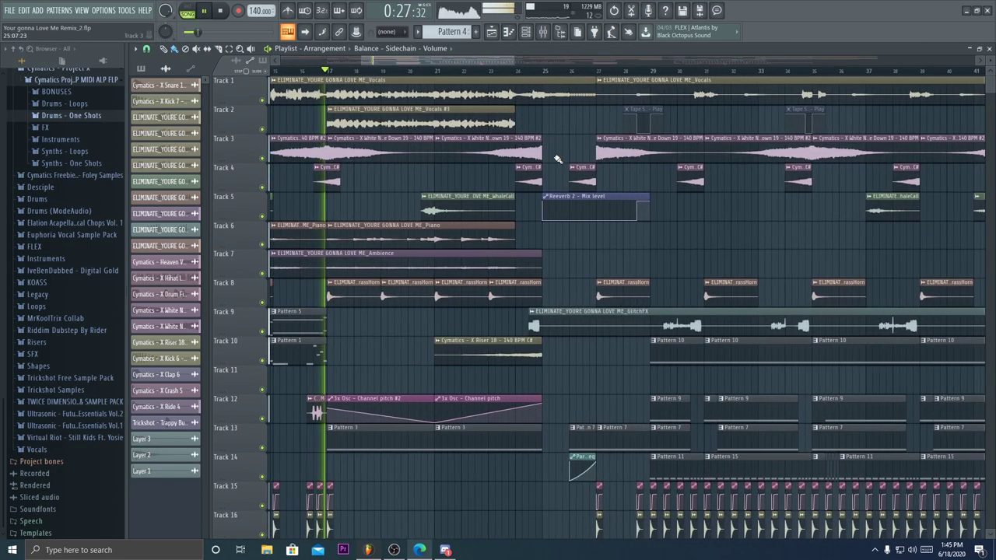
key("space")
scroll(551, 184, "down", 4)
scroll(442, 265, "down", 3)
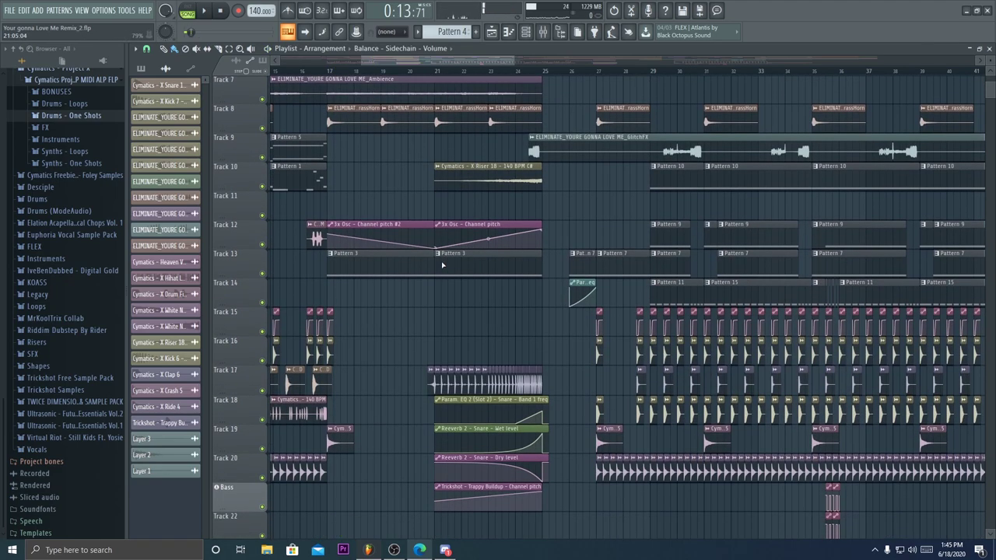
left_click(270, 271, "ctrl")
left_click(269, 245)
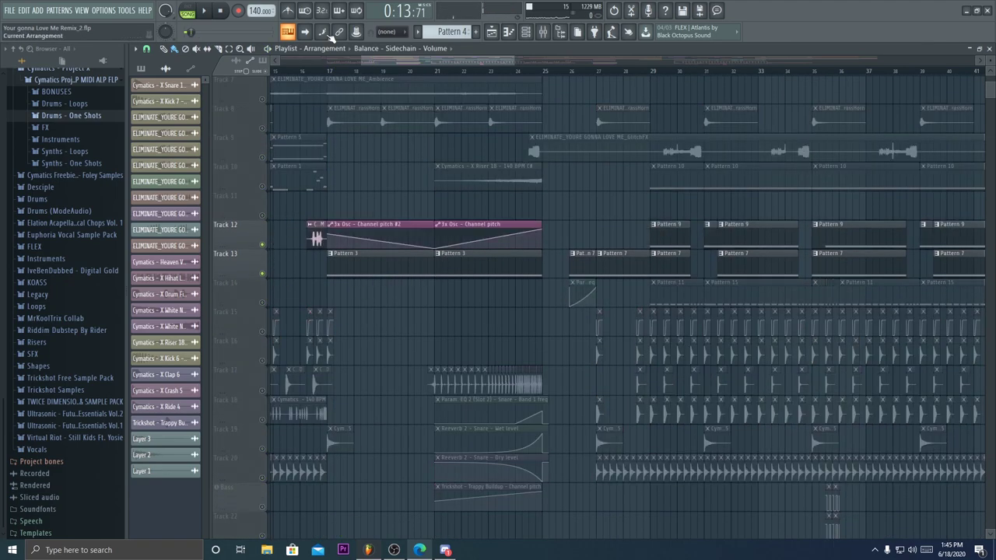
- Solo Track 8 and play its BrassHorn clips from bar 17, moving the playhead on to bar 23
left_click(262, 129, "ctrl")
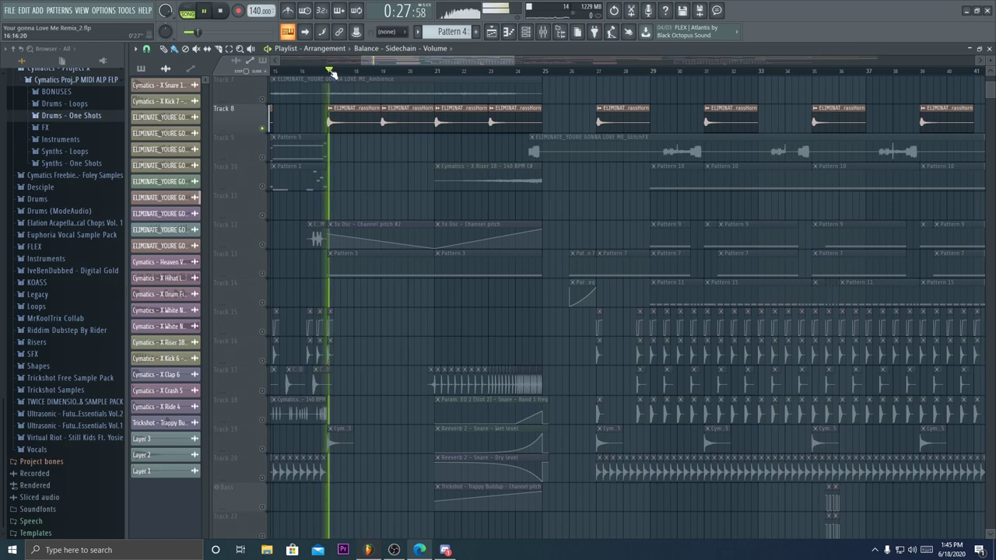
left_click_drag(330, 72, 491, 72)
- Solo Tracks 12 and 13 together and play Pattern 3 with its 3x Osc pitch automation from bar 17 and again from bar 22
left_click(262, 274, "ctrl")
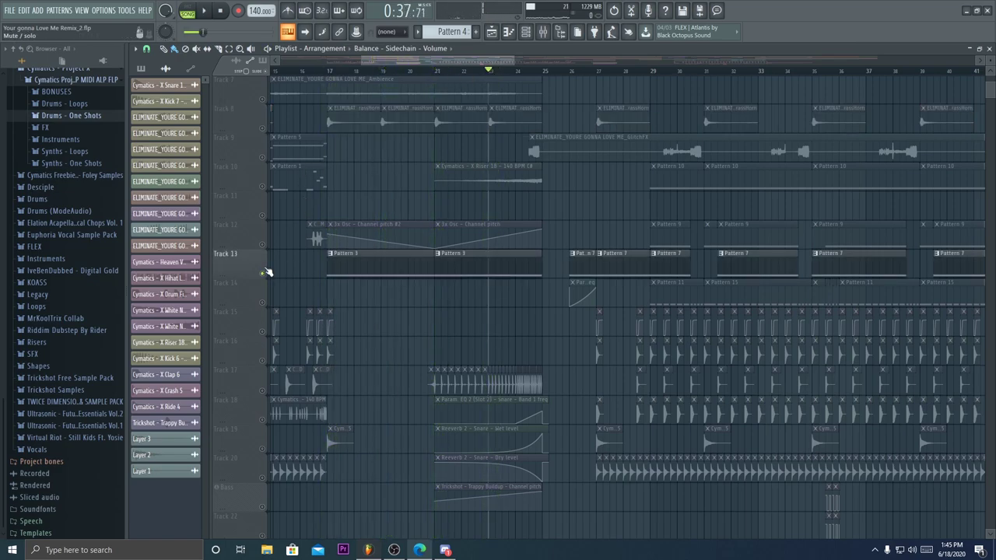
left_click(262, 244)
scroll(334, 74, "up", 6)
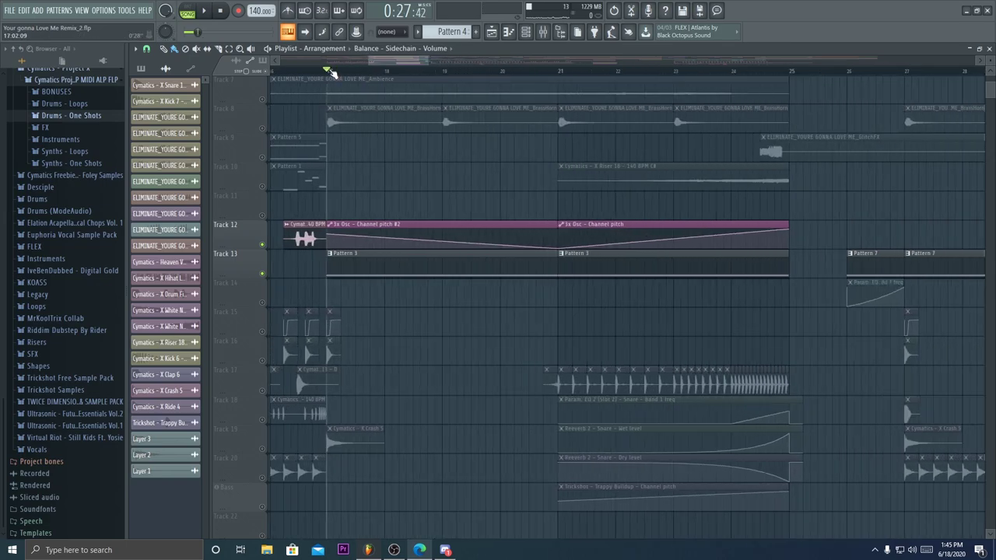
key("space")
scroll(333, 73, "down", 6)
scroll(333, 74, "down", 2)
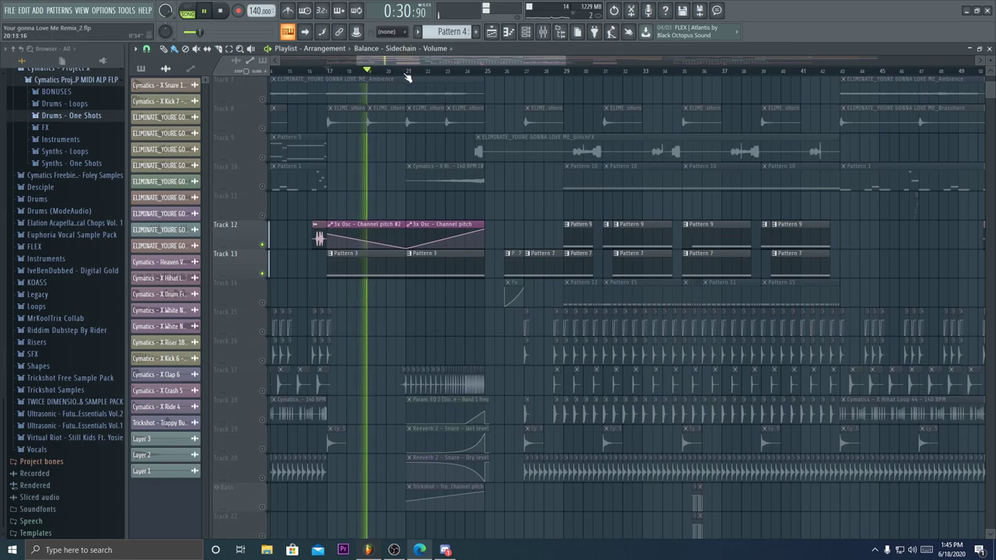
left_click_drag(413, 71, 437, 70)
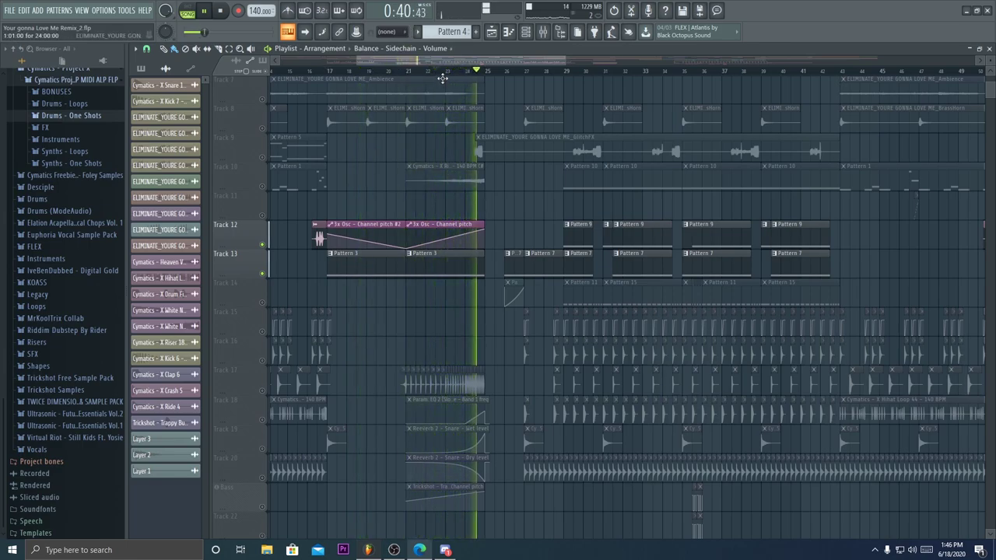
key("space")
- Solo Track 17 and play its snare buildup from just before bar 21
scroll(317, 346, "down", 3)
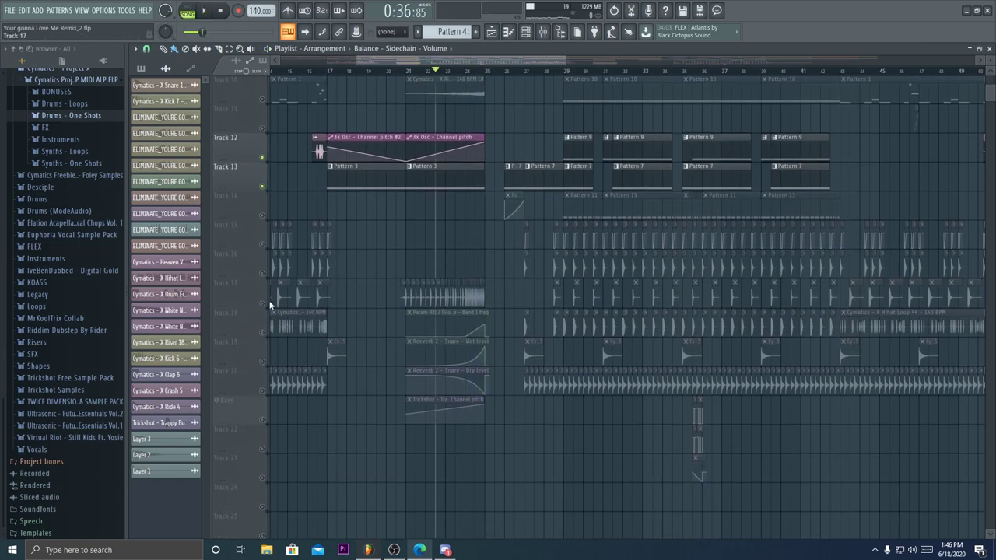
right_click(265, 303)
scroll(437, 72, "up", 3)
scroll(438, 72, "up", 2)
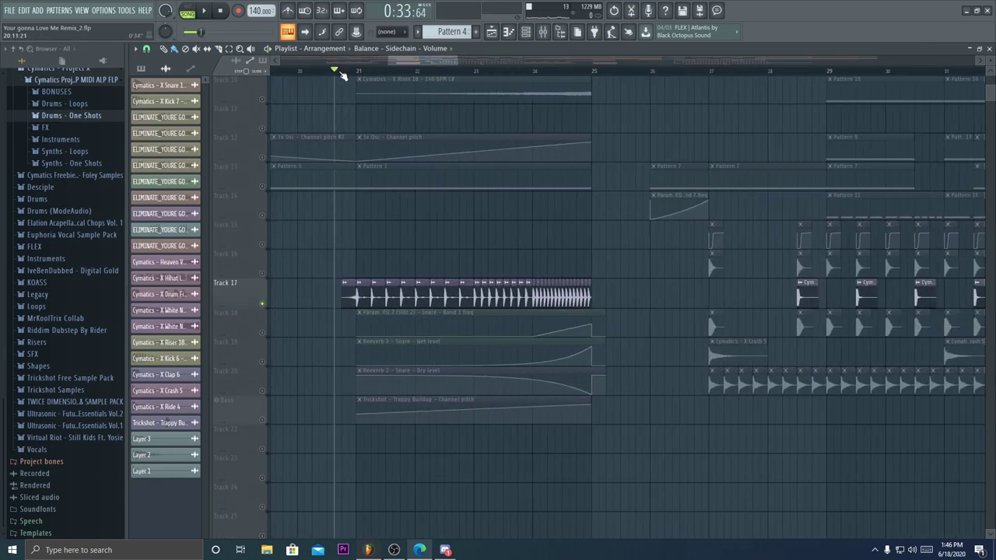
key("space")
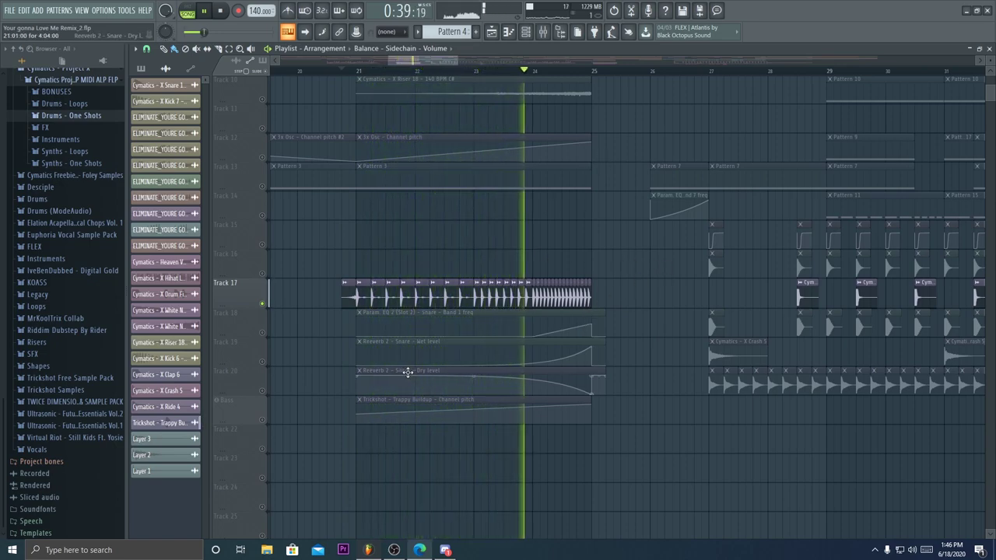
key("space")
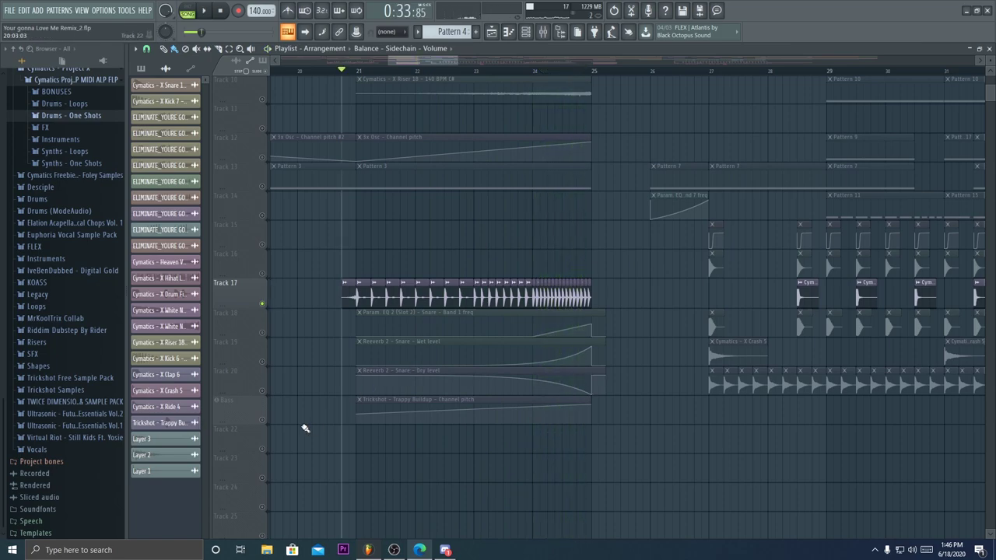
- Enable the Bass track and Tracks 20, 19 and 18 alongside Track 17, and play the snare buildup with its automation
left_click(263, 423)
left_click(263, 390)
left_click(262, 361)
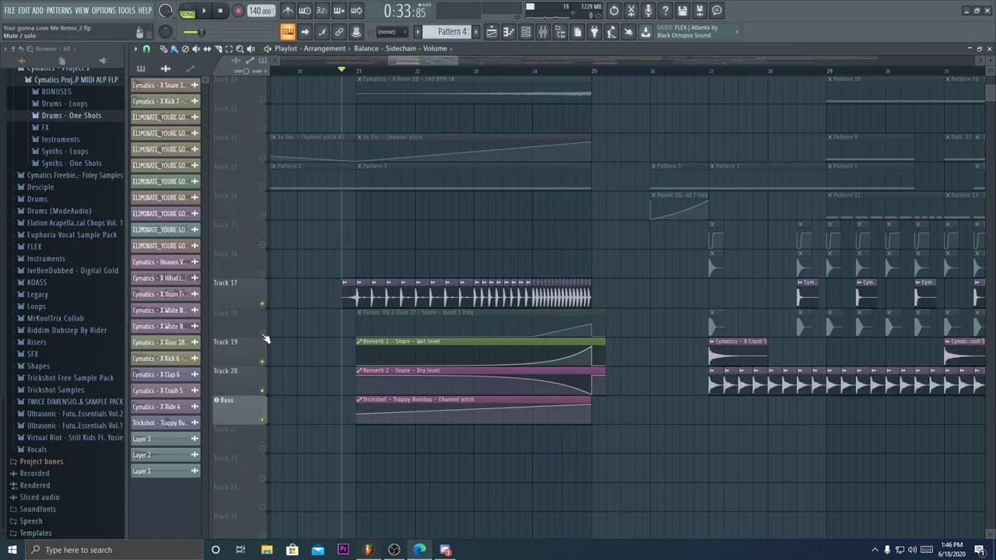
left_click(262, 332)
key("space")
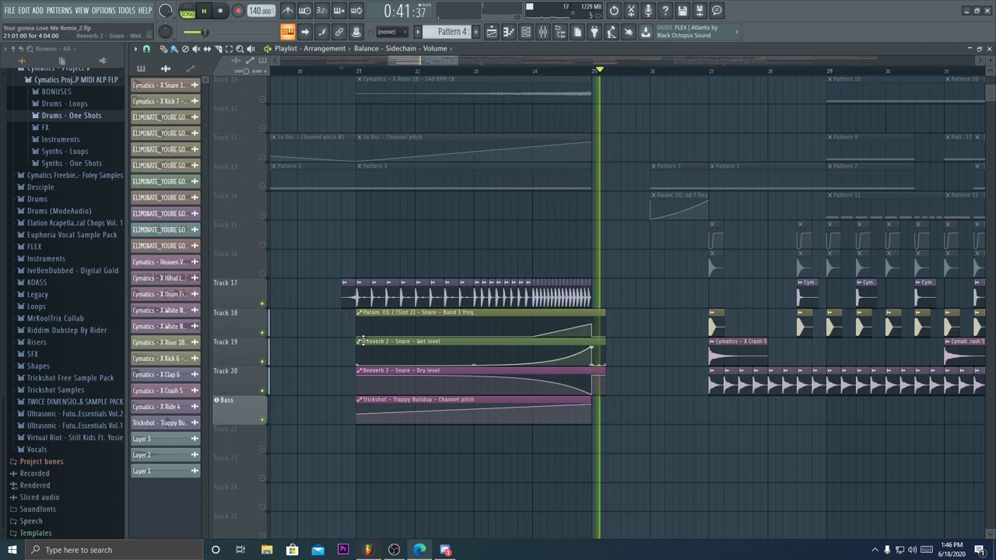
key("space")
- Solo Track 9 and play the GlitchFX clip from its start in the middle of bar 24
scroll(656, 237, "up", 5)
scroll(656, 237, "up", 3)
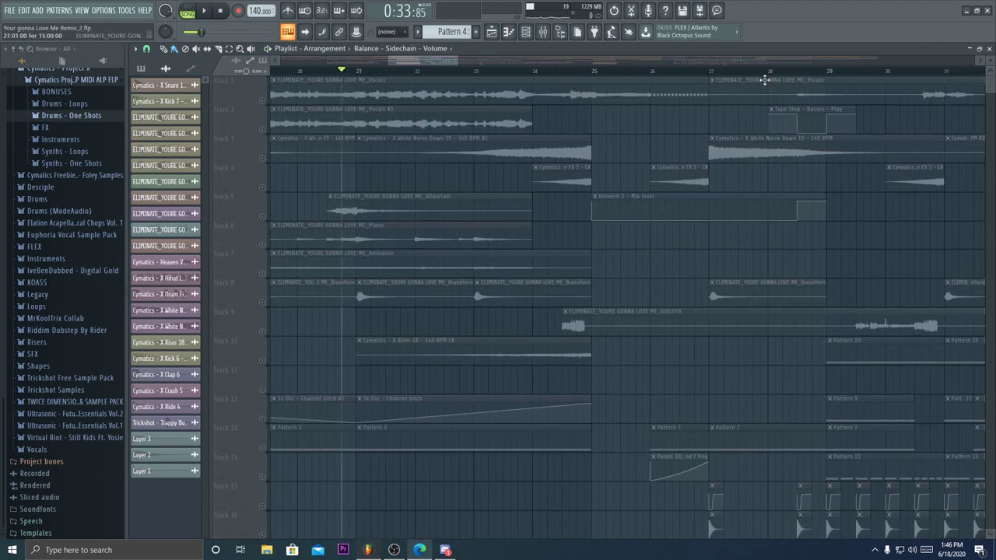
scroll(766, 81, "up", 3)
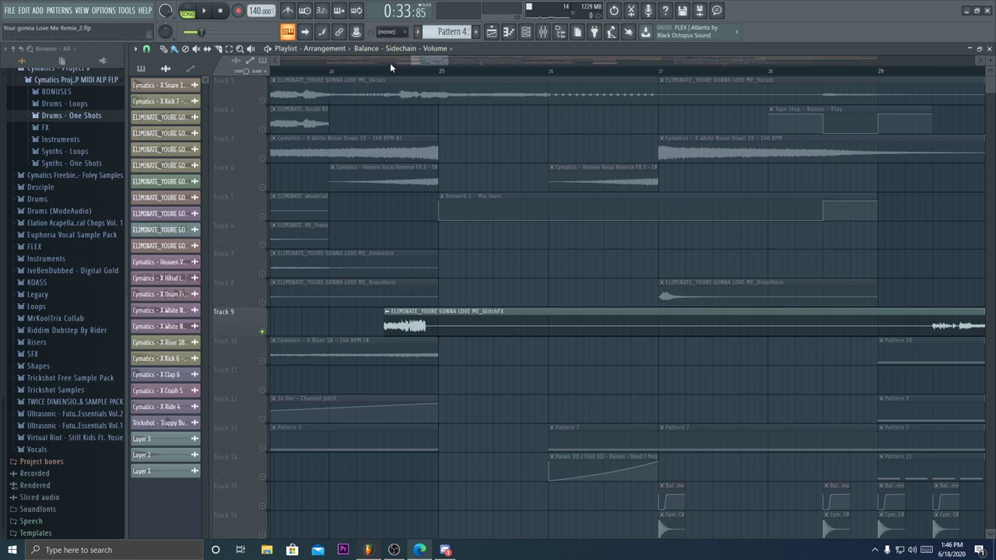
key("space")
scroll(489, 74, "up", 2)
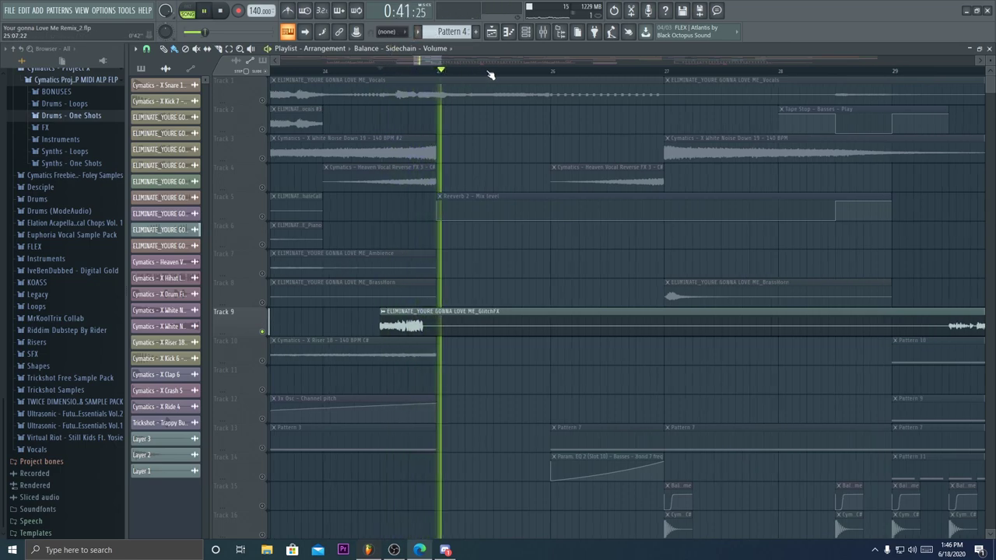
- Solo Track 1 and play its vocals, enabling Tracks 9, 4 and 3 alongside it
key("space")
right_click(262, 100)
key("space")
scroll(420, 71, "down", 3)
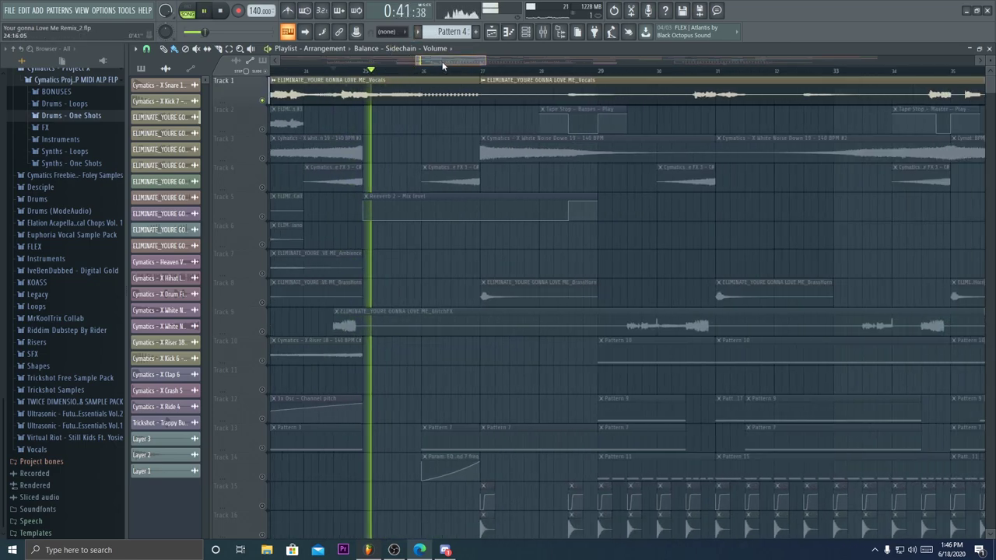
left_click(264, 186)
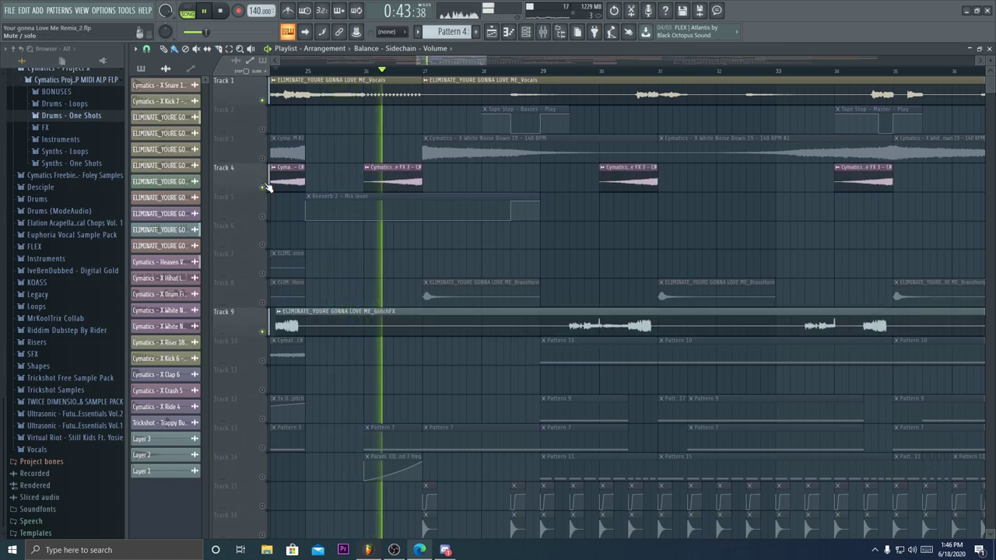
left_click(262, 158)
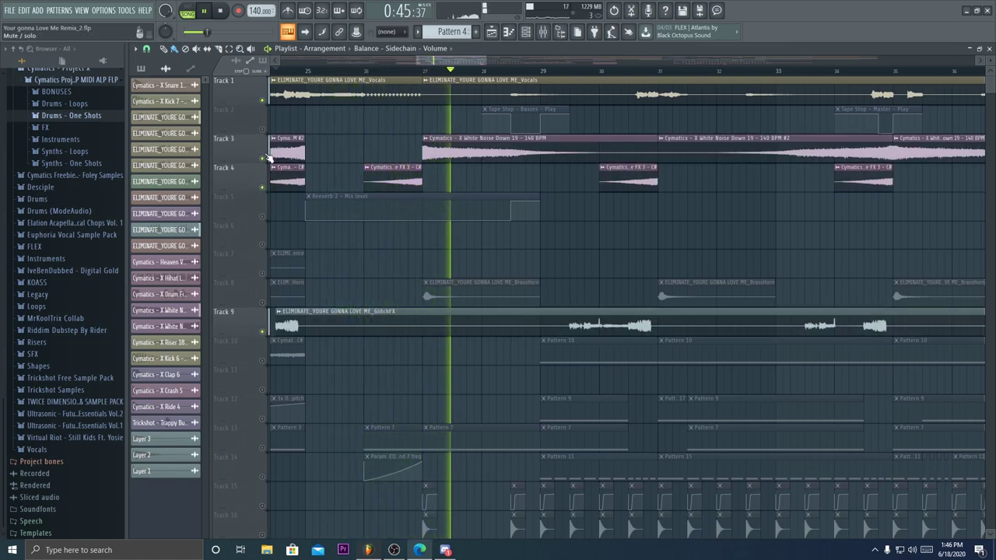
- Play the vocals together with the GlitchFX, reverse vocal and white noise tracks from early in bar 30
scroll(461, 78, "down", 3)
scroll(460, 77, "up", 3)
left_click(552, 73)
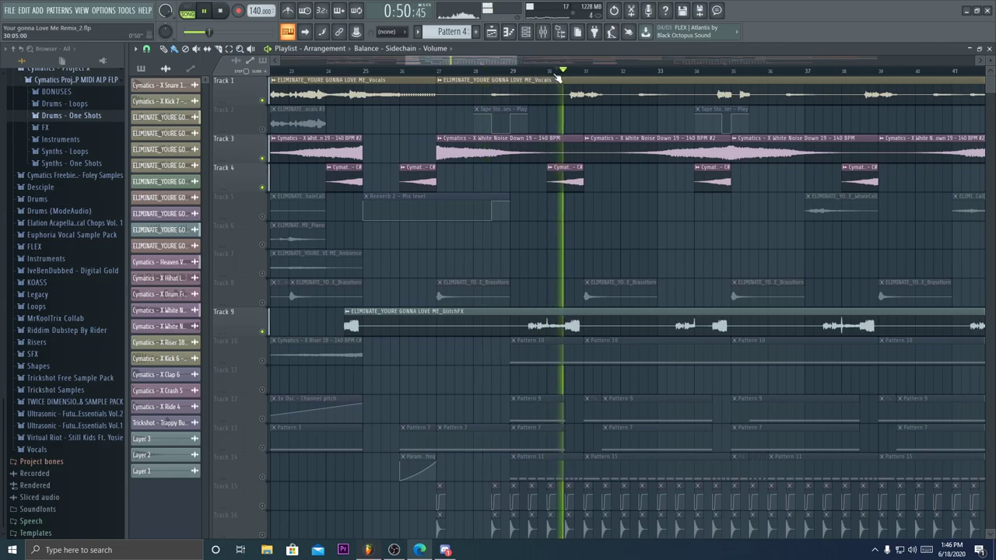
scroll(556, 76, "down", 6)
scroll(528, 80, "up", 5)
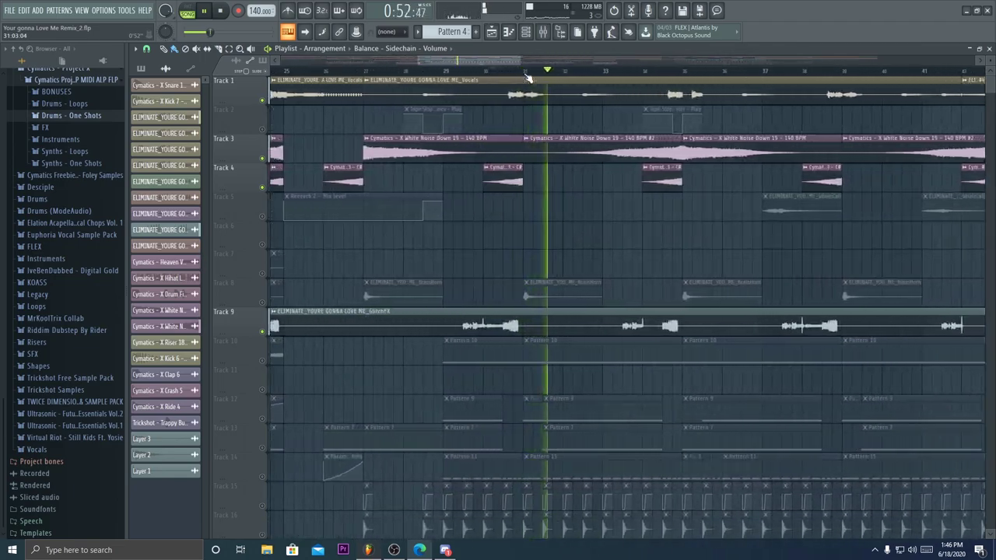
scroll(529, 79, "down", 4)
key("space")
- Solo Track 13 and play Pattern 7 from bar 26
scroll(537, 101, "down", 7)
scroll(563, 76, "up", 3)
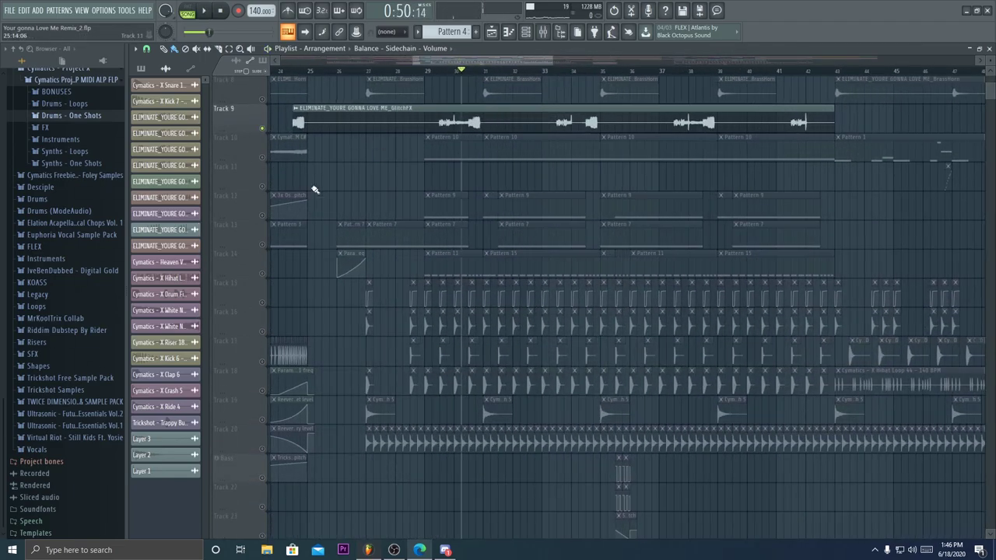
left_click(269, 160, "ctrl")
left_click(262, 244, "ctrl")
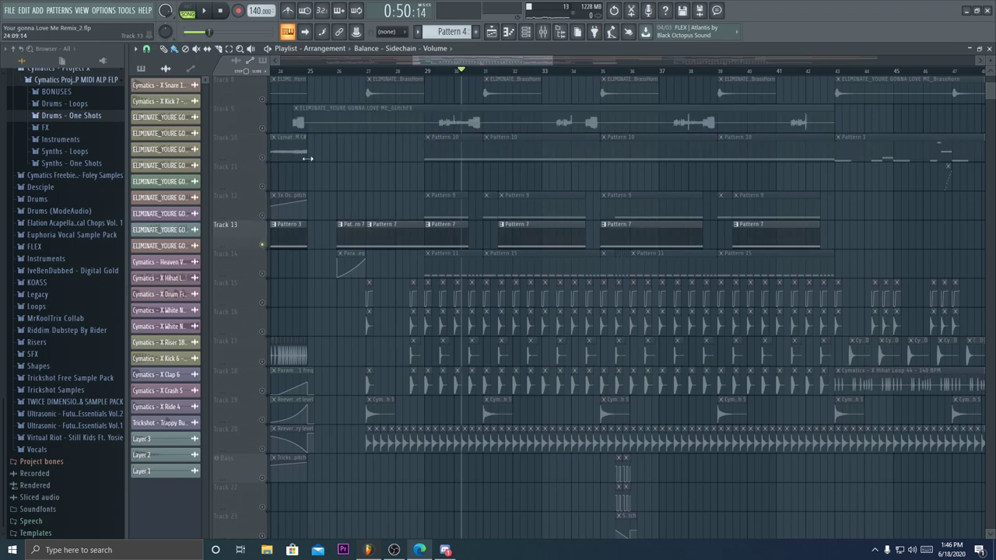
left_click(338, 72)
scroll(341, 73, "up", 7)
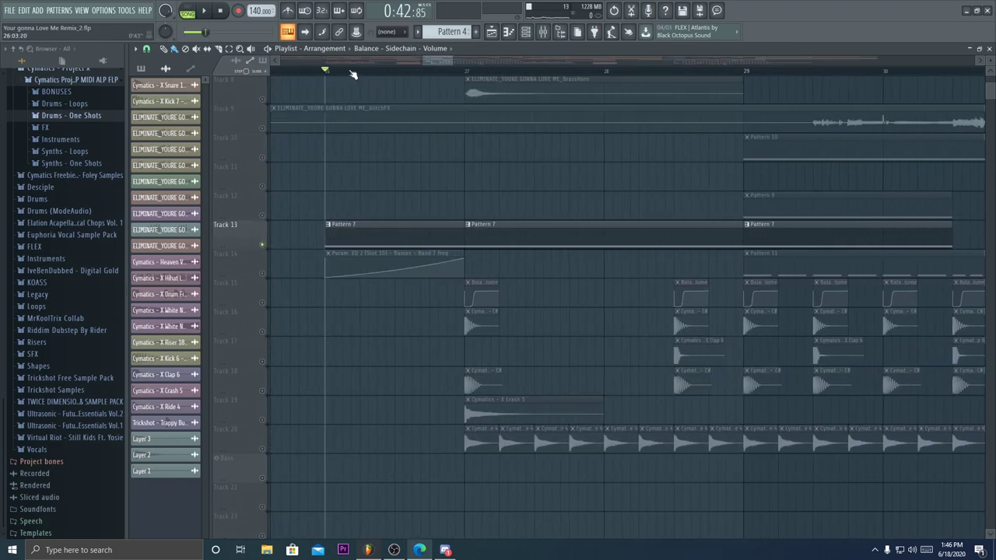
key("space")
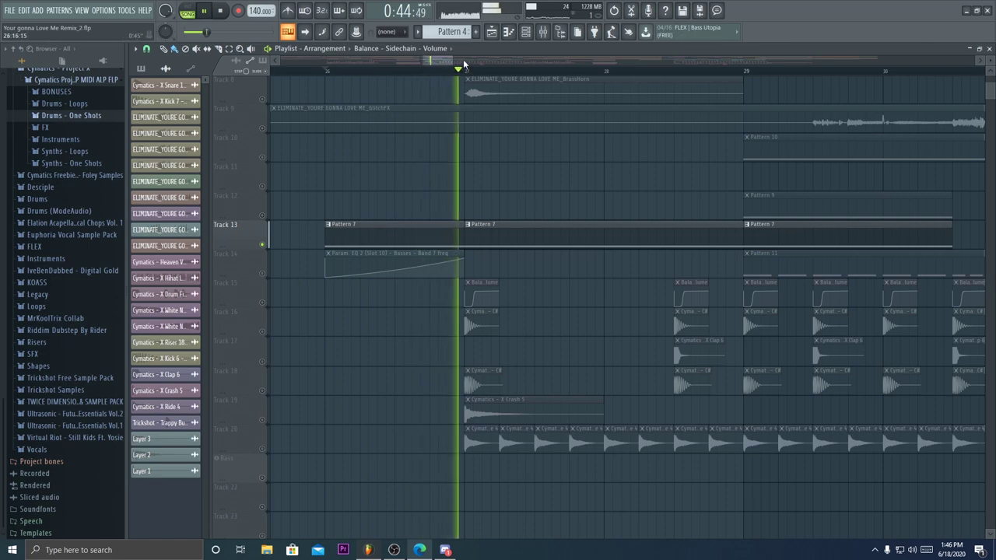
left_click_drag(439, 61, 447, 62)
scroll(456, 72, "down", 4)
key("space")
- Solo Track 12 and play Pattern 9 from bar 29
scroll(509, 184, "up", 1)
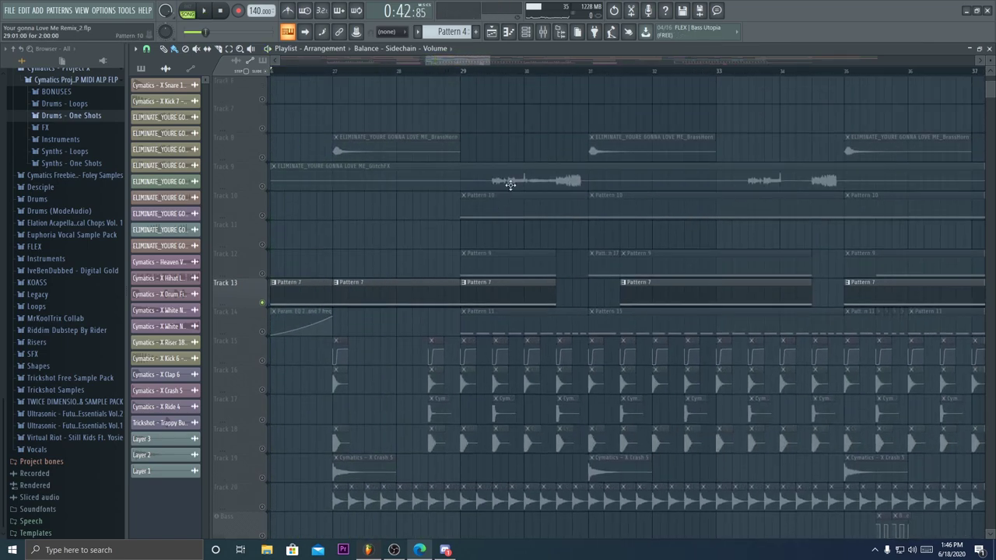
scroll(565, 71, "up", 2)
scroll(565, 72, "up", 1)
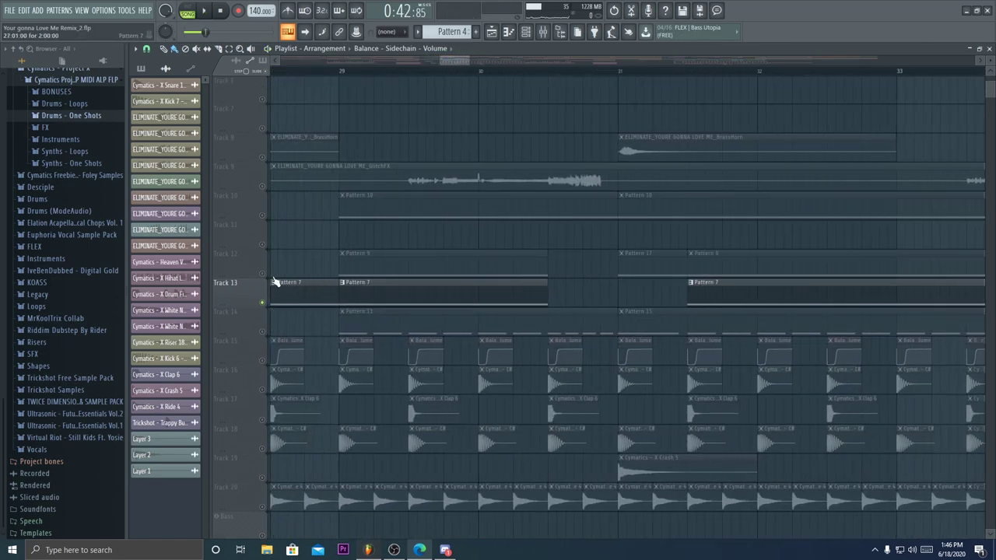
left_click(343, 73)
key("space")
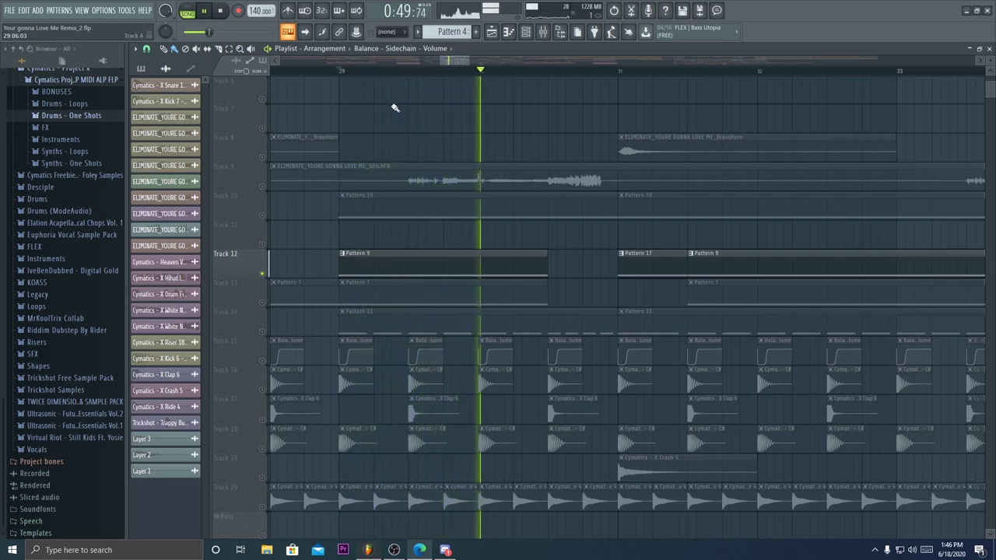
- Play Pattern 10 on Track 10 and Pattern 11 on Track 14 from bar 29, each soloed in turn
left_click(263, 217, "ctrl")
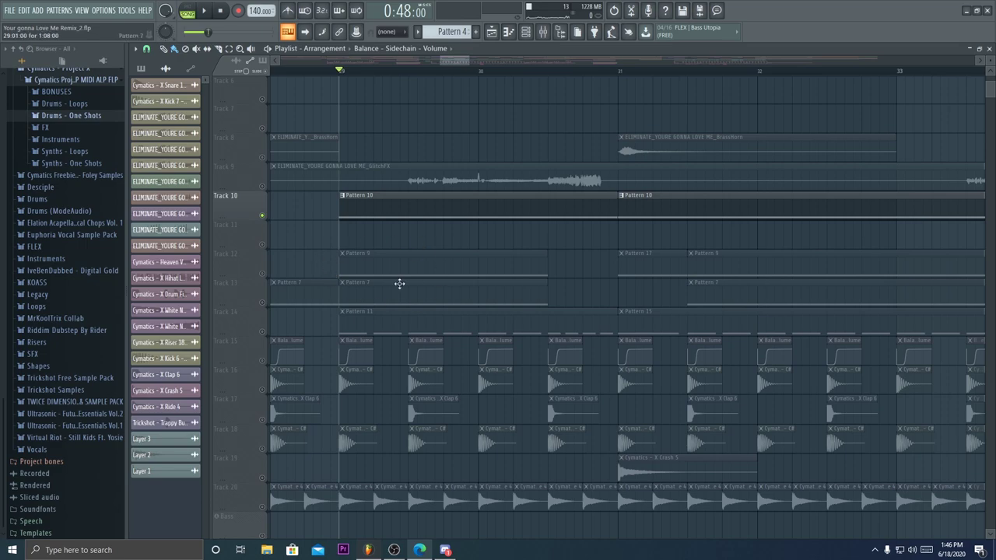
key("space")
right_click(263, 332)
key("space")
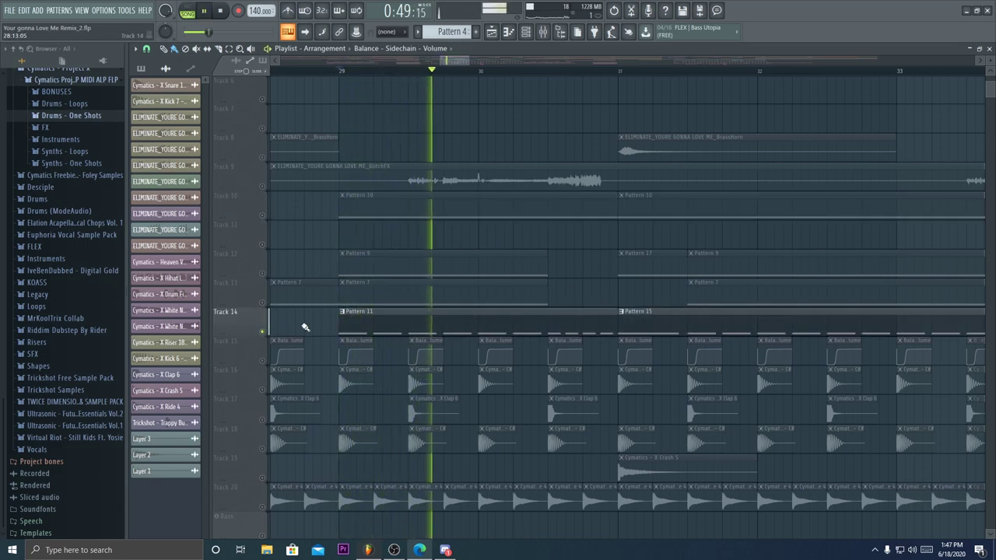
right_click(263, 332)
key("space")
- Solo Track 12 again and play Pattern 17 from bar 31
right_click(263, 273)
scroll(741, 68, "up", 3)
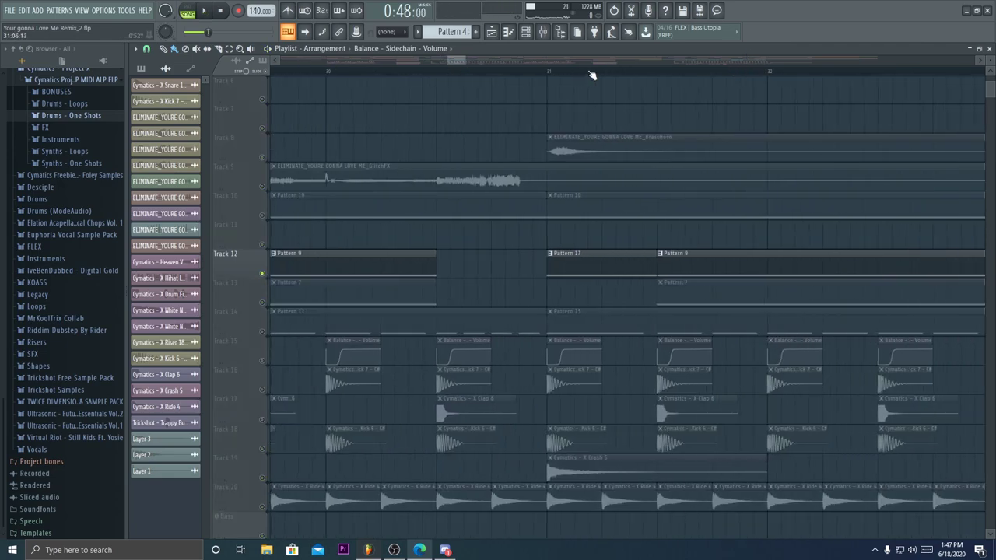
left_click(550, 72)
key("space")
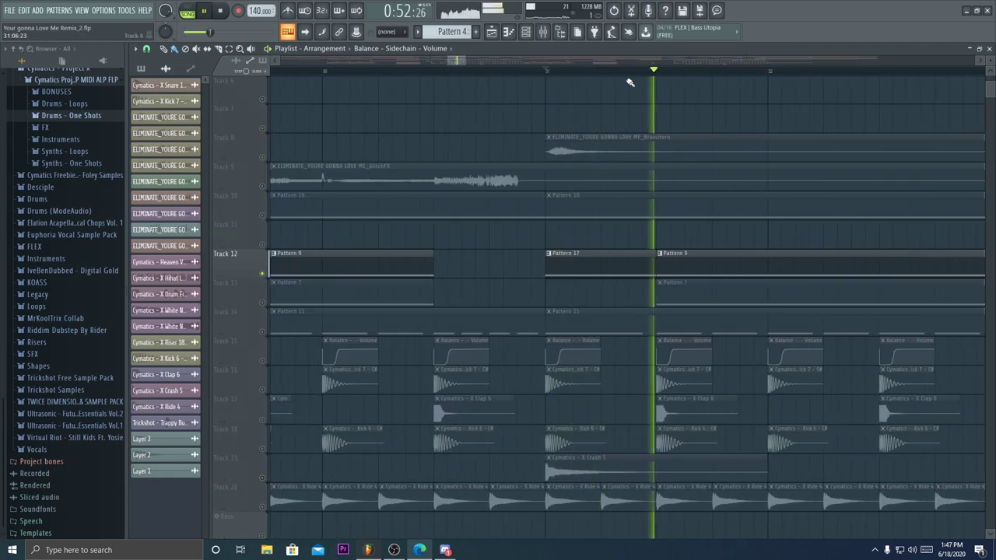
key("space")
- Open the channel rack and look through the matrix, effects and main pages of the first Serum channel's Trickshot Bass 5 patch
scroll(627, 72, "down", 3)
left_click(525, 31)
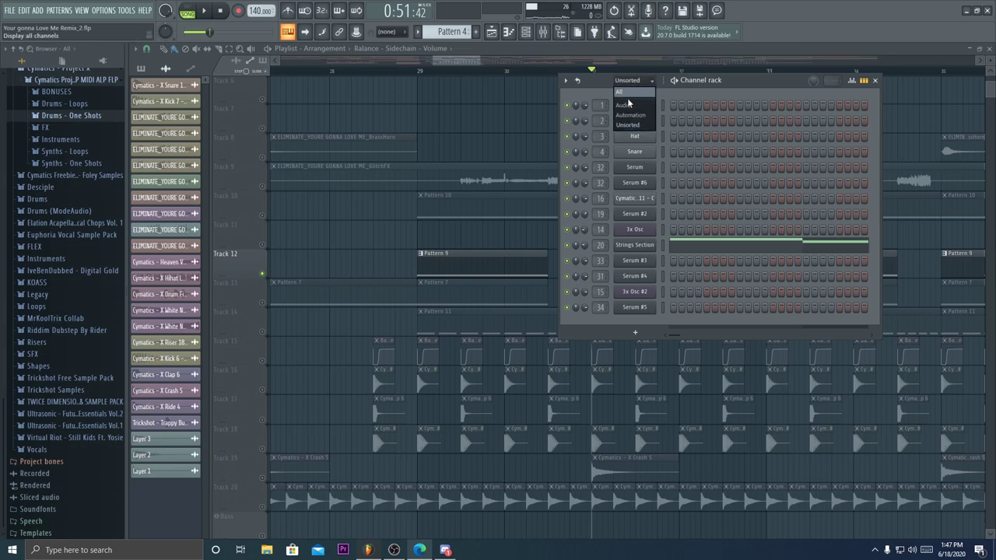
left_click(634, 152)
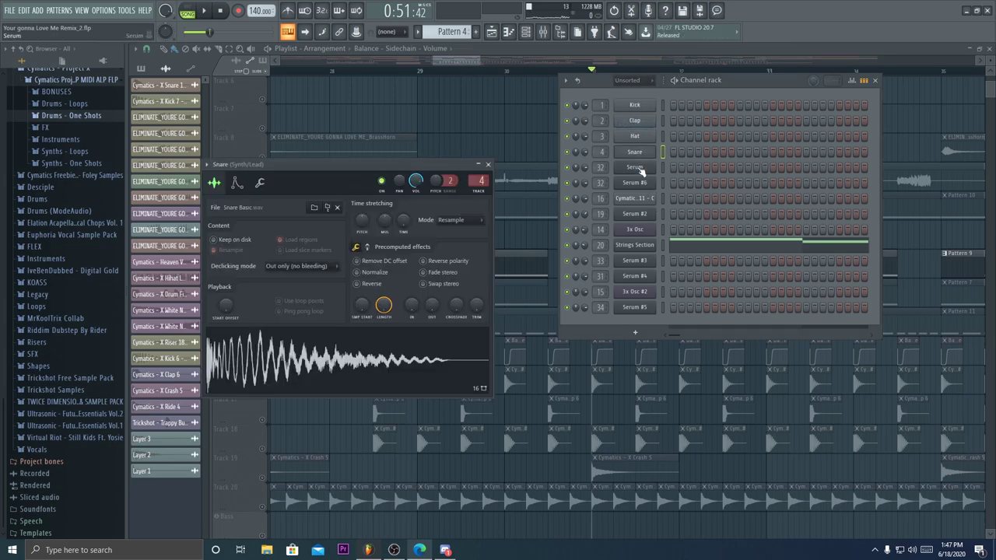
left_click(487, 166)
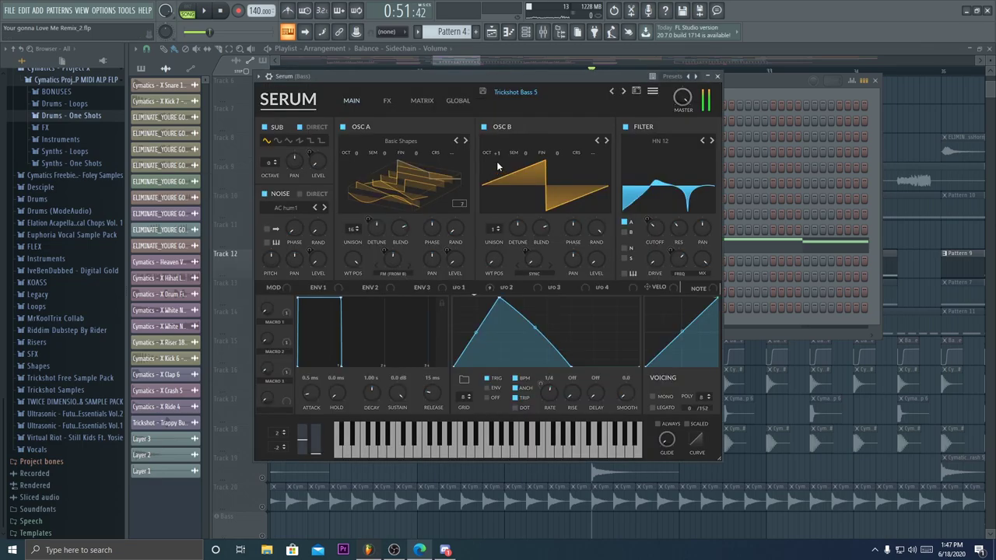
left_click(423, 98)
left_click(354, 100)
left_click(382, 100)
left_click(354, 100)
left_click(718, 76)
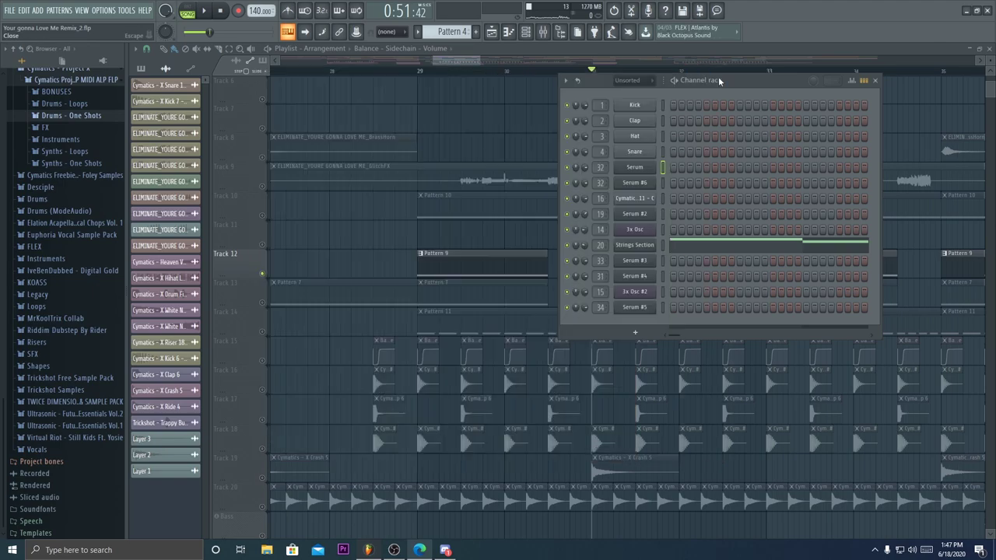
- Inspect the Serum #6 and Serum #2 channels' synth settings, audition Serum #2, and close both instruments
left_click(642, 183)
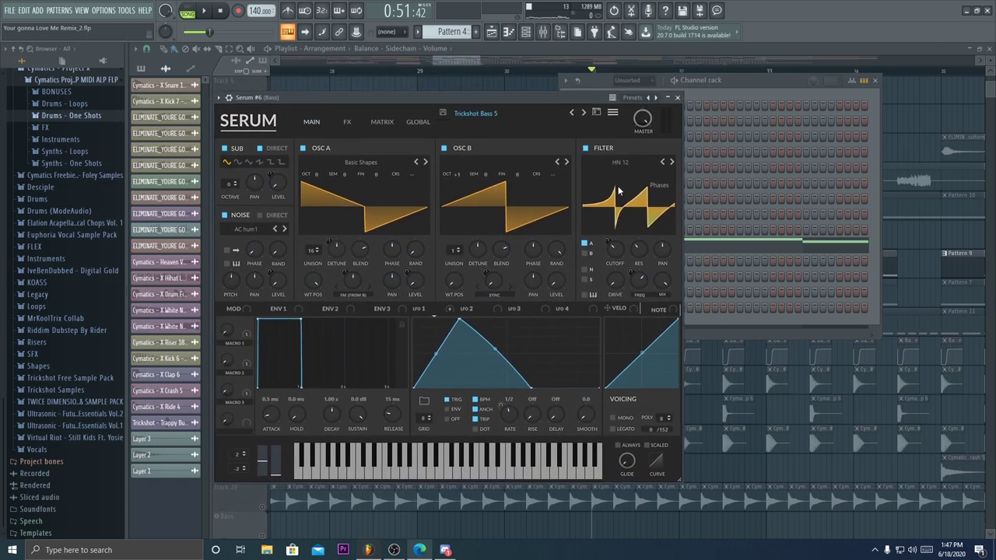
left_click(677, 98)
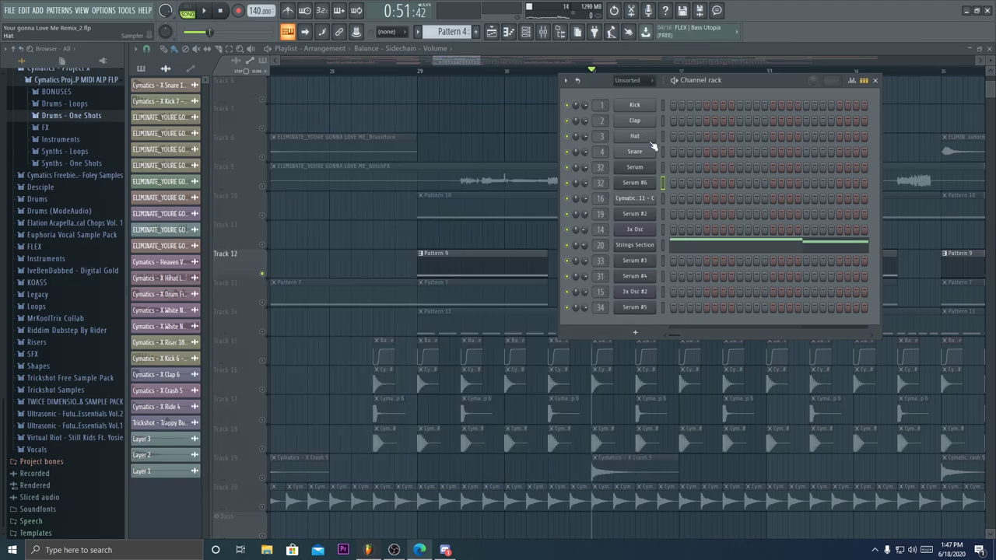
left_click(635, 214)
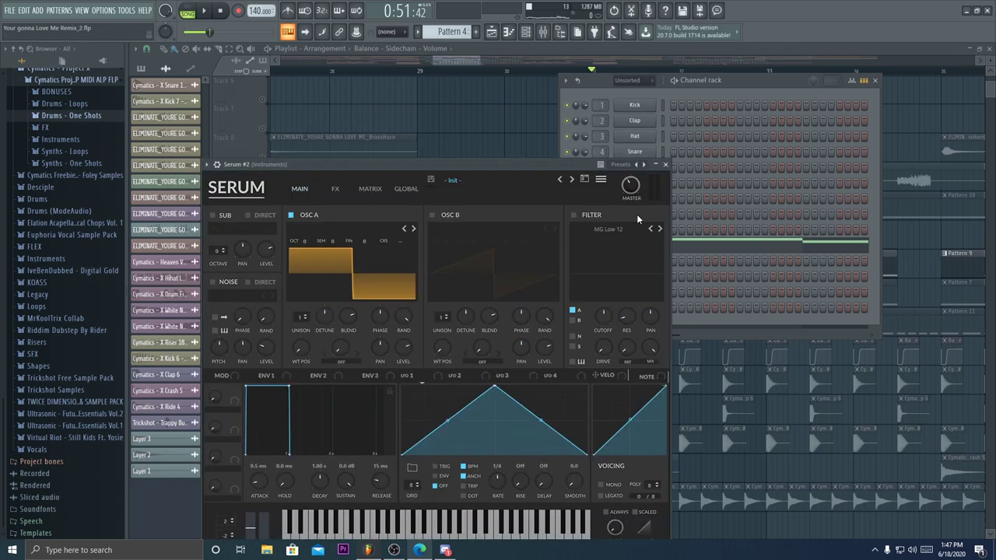
left_click_drag(438, 161, 469, 130)
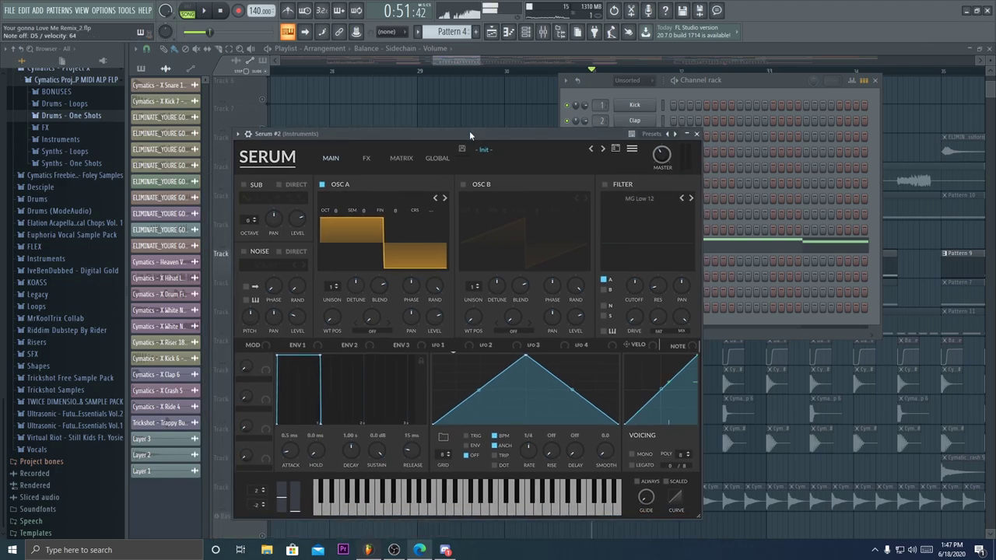
left_click(696, 133)
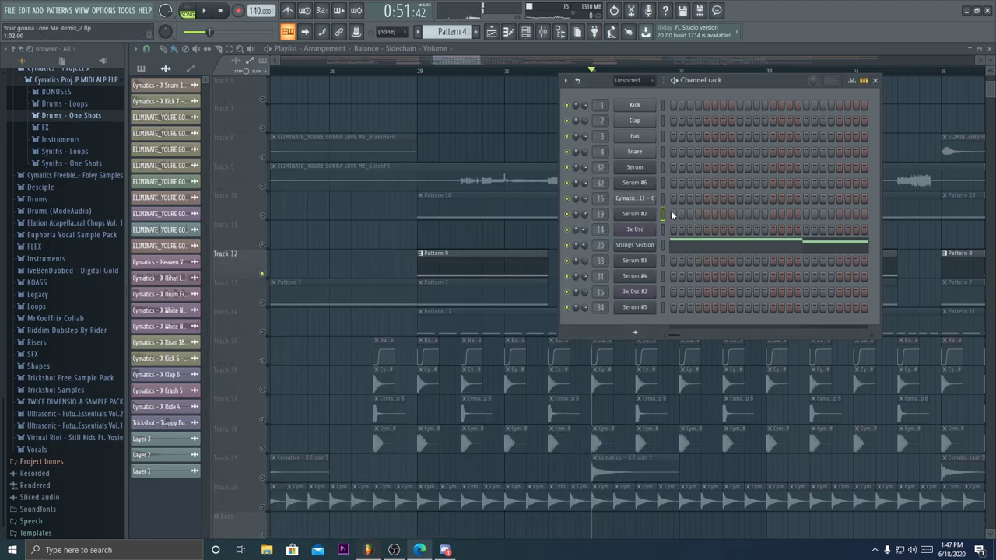
- Check the Strings Section channel, and inspect and audition the Trickshot Bass 3 patch in Serum #3
left_click(644, 249)
left_click(738, 192)
left_click(644, 260)
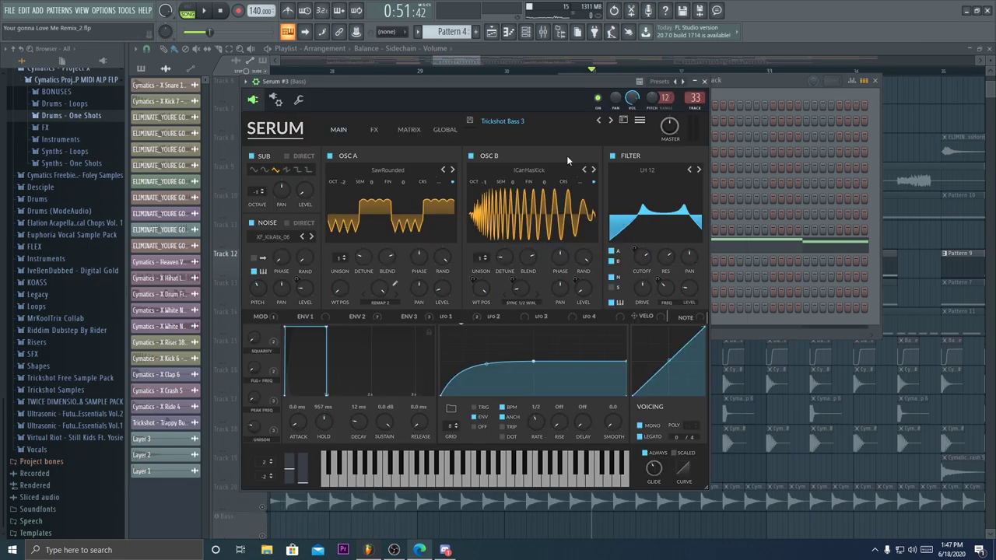
key("v")
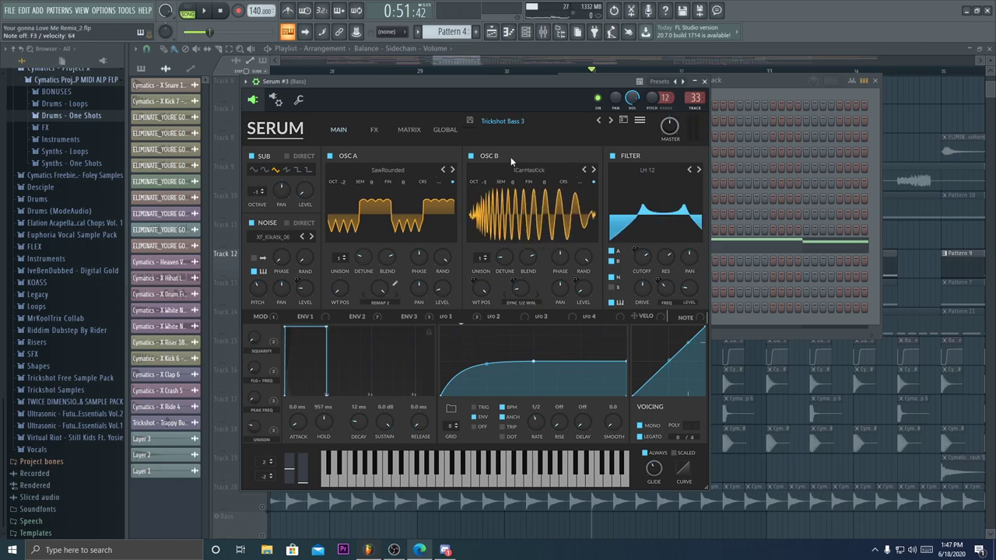
left_click(704, 82)
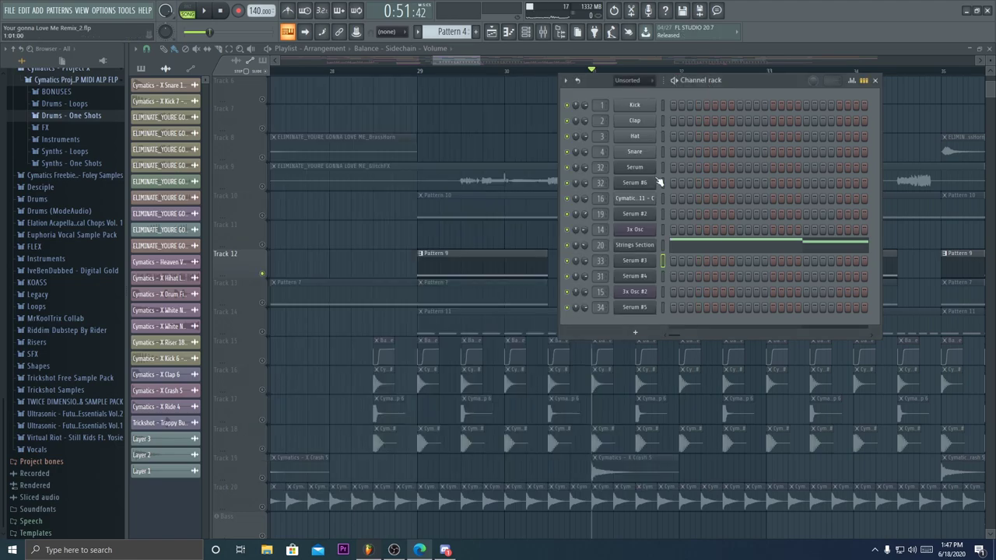
- Examine the oscillators and effects rack of the Trickshot Bass 6 patch in Serum #4
left_click(649, 278)
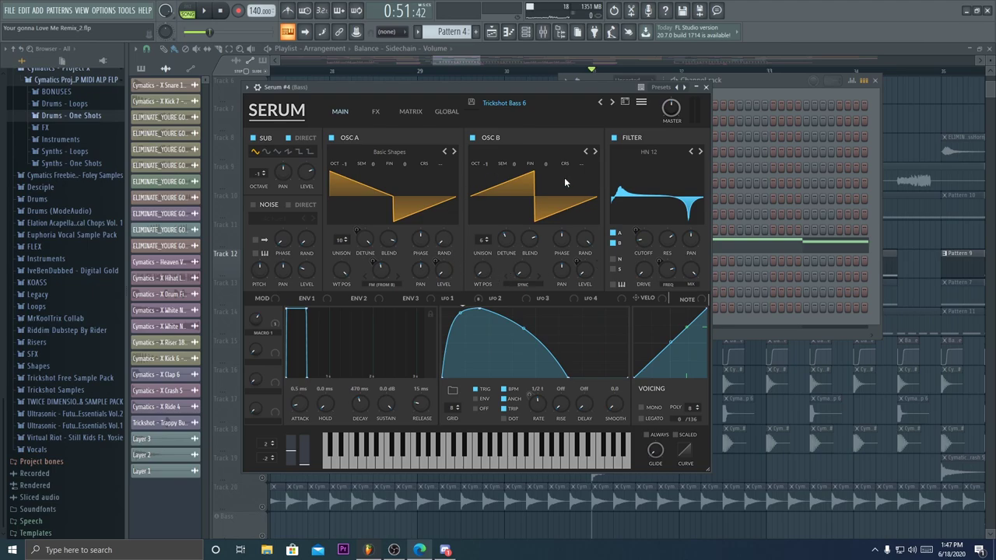
left_click(378, 113)
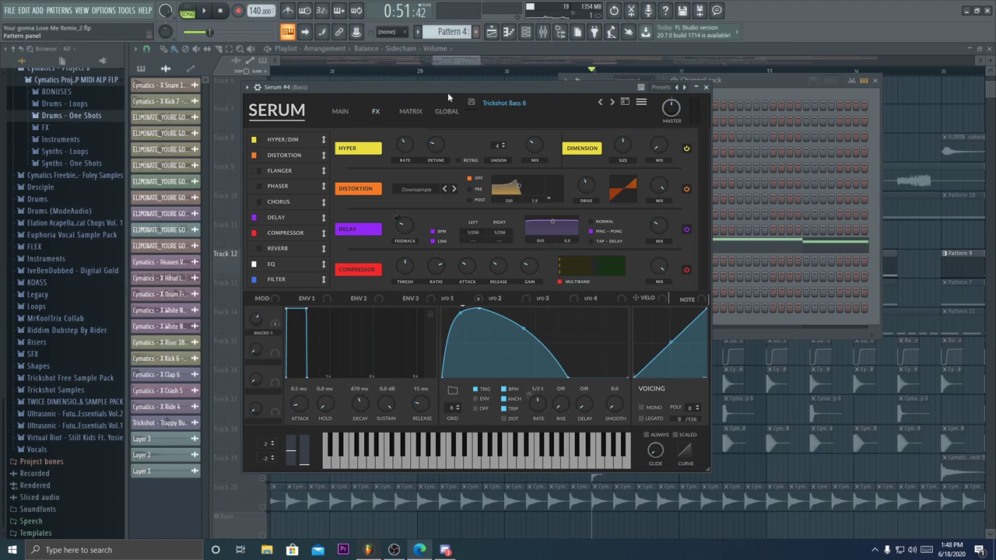
left_click(340, 110)
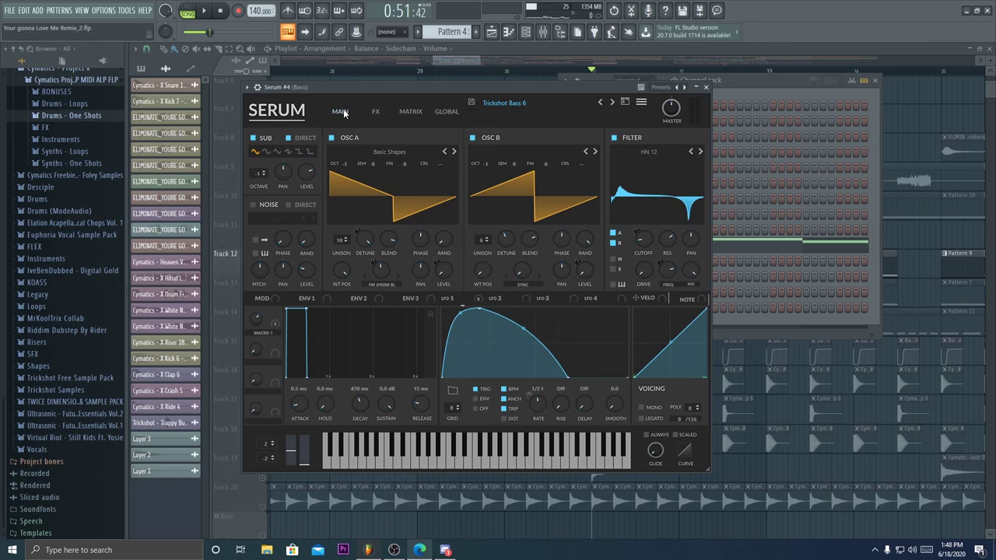
left_click(706, 87)
- Audition the Serum #5 bass, examine its effects rack, and close the instrument and the channel rack
left_click(634, 307)
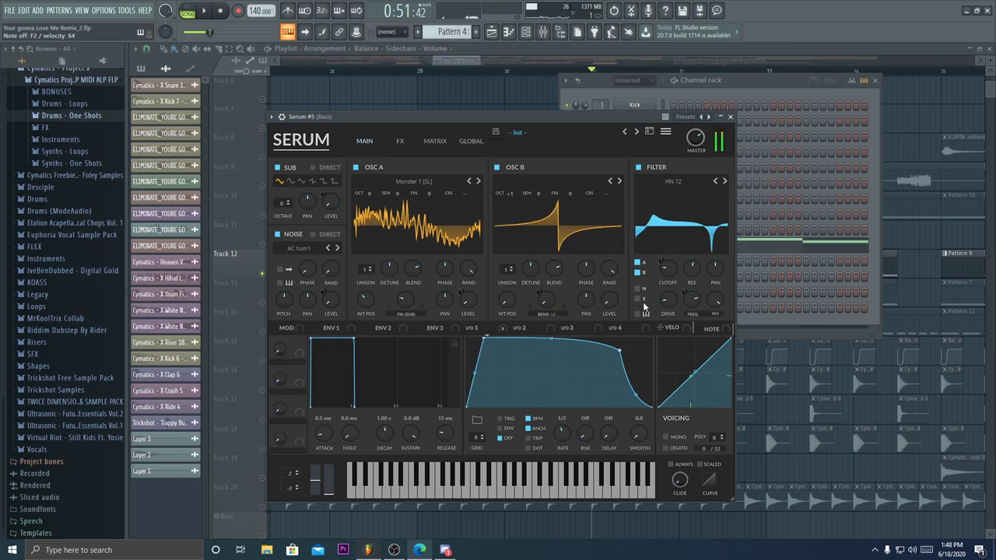
left_click(399, 142)
left_click_drag(410, 123, 448, 103)
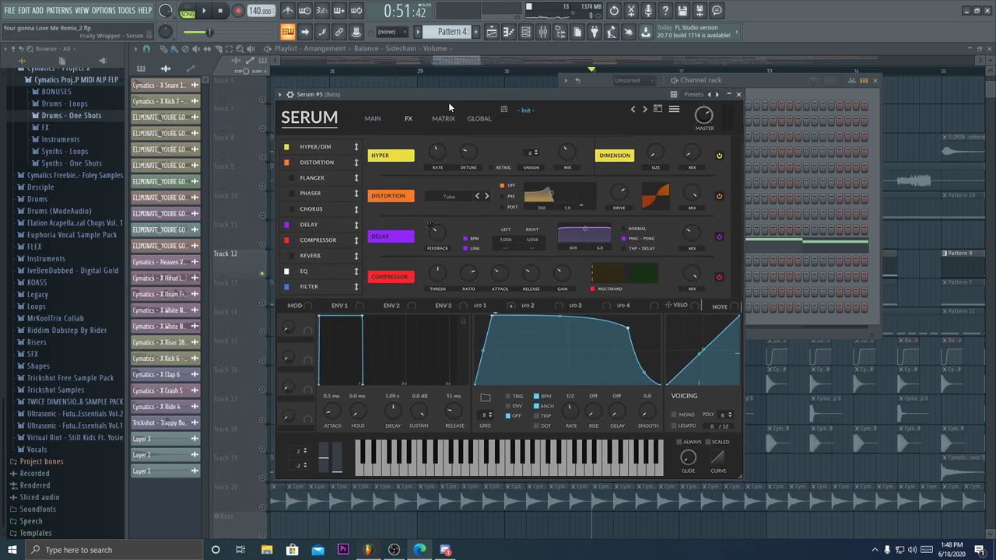
left_click(738, 95)
key("F6")
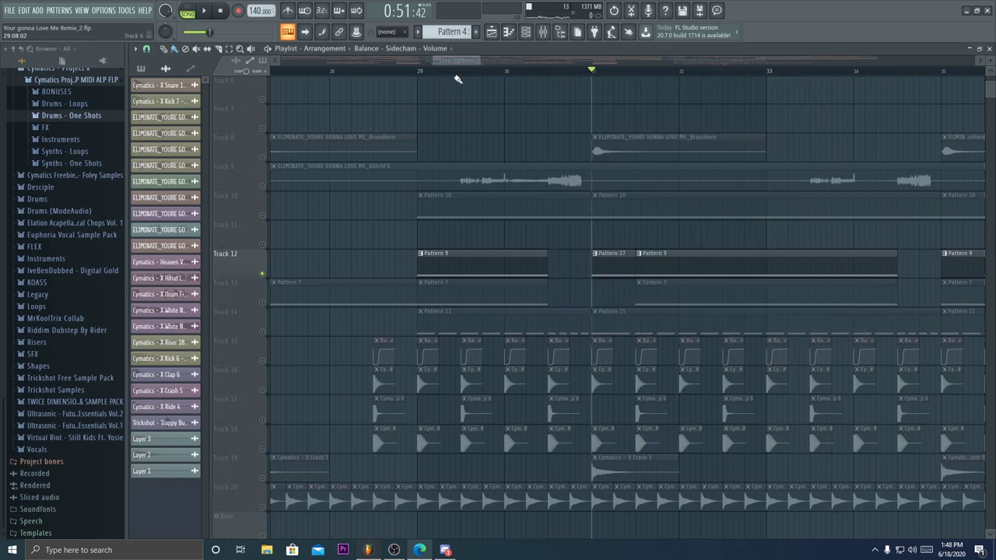
- Solo Track 13 in the playlist
scroll(449, 76, "down", 5)
scroll(369, 224, "down", 2)
right_click(262, 245)
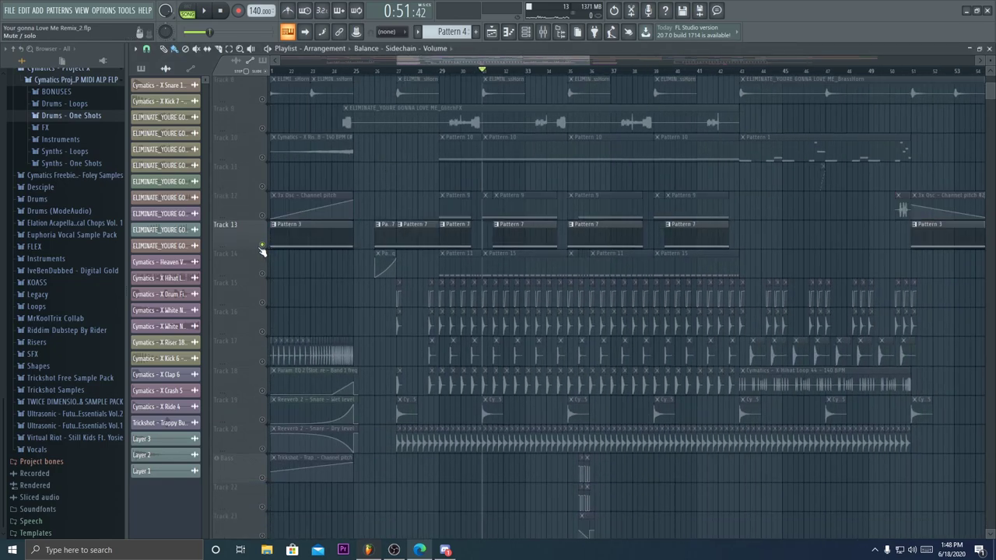
- End the Track 13 solo so every playlist track is active, and bring the first drop's drum tracks into view
right_click(262, 245)
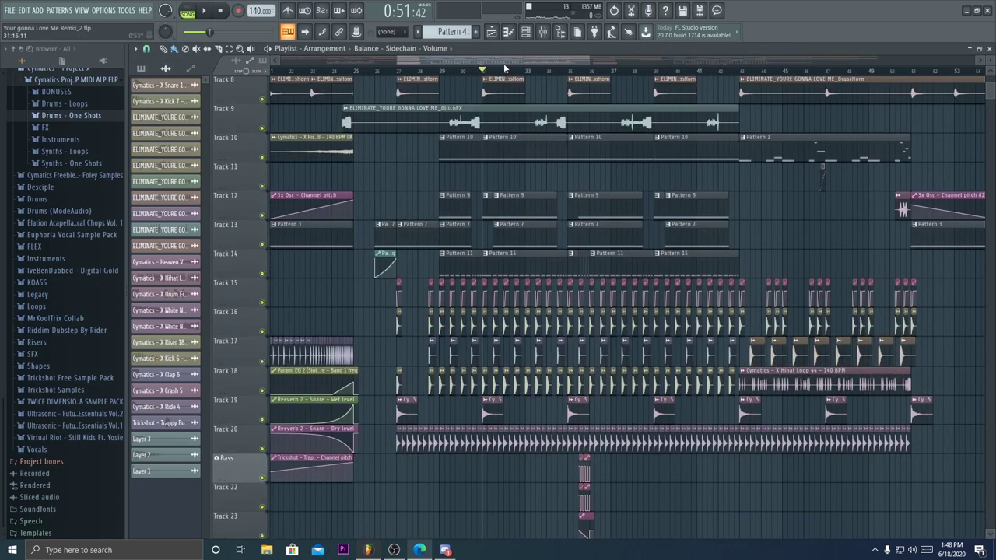
scroll(504, 68, "up", 2)
scroll(727, 81, "down", 4)
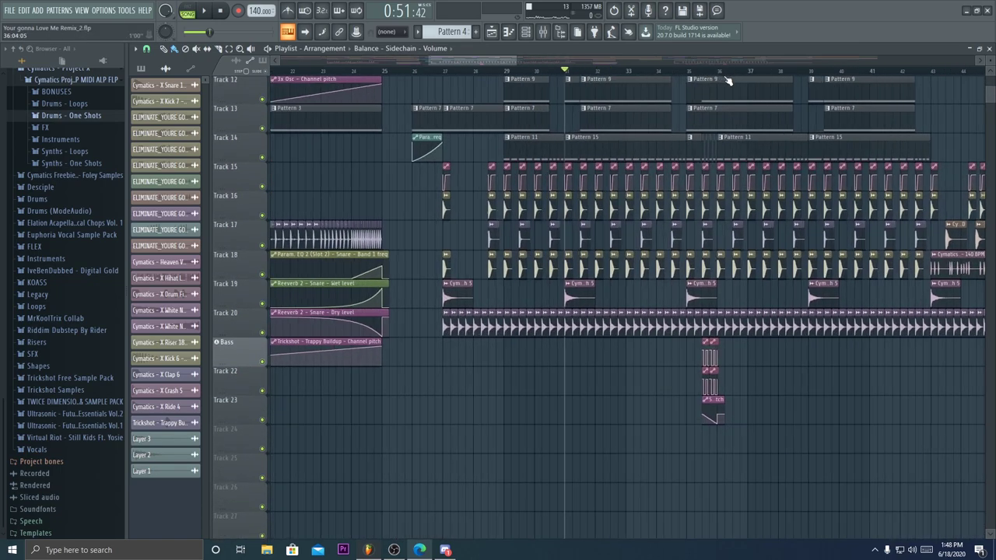
scroll(727, 72, "up", 2)
scroll(445, 68, "down", 1)
scroll(455, 61, "up", 2)
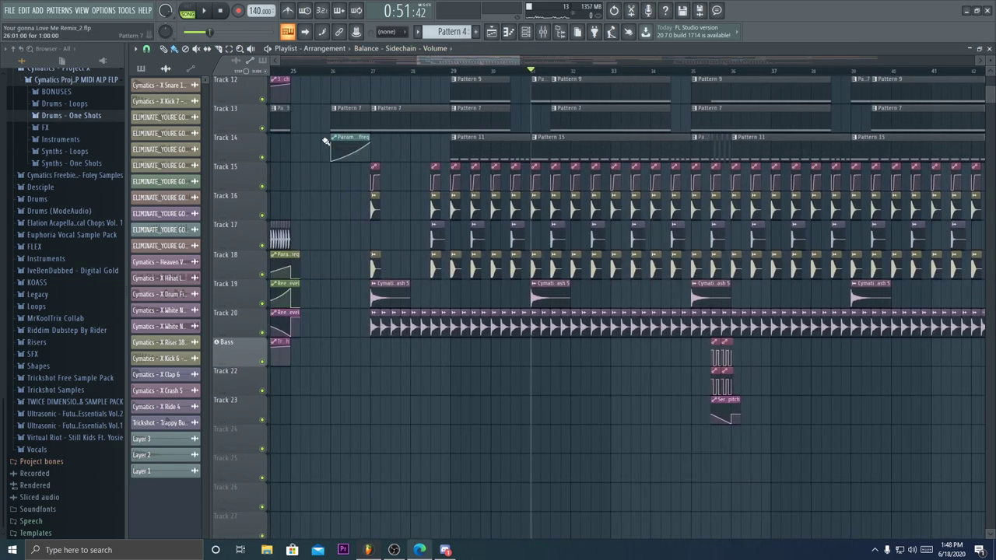
- Isolate drum Tracks 15 to 20 in the playlist and play them from about bar 28
right_click(264, 189)
left_click(262, 215)
left_click(262, 274)
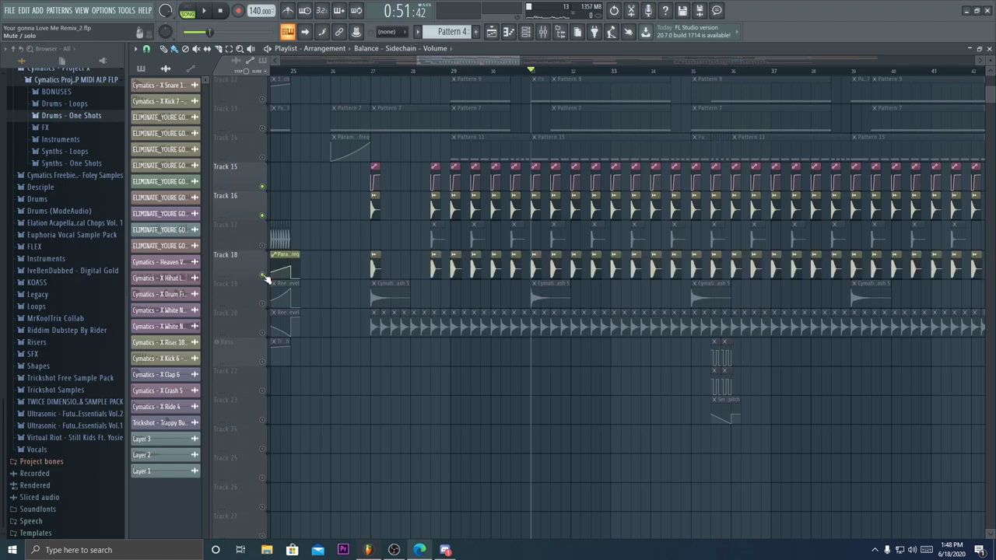
left_click(262, 303)
left_click(262, 333)
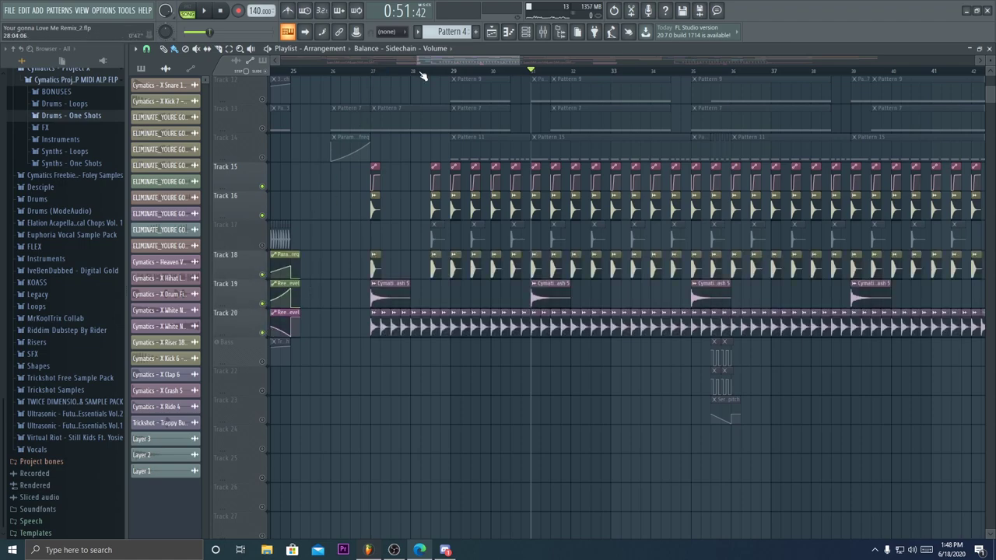
left_click(262, 245)
key("space")
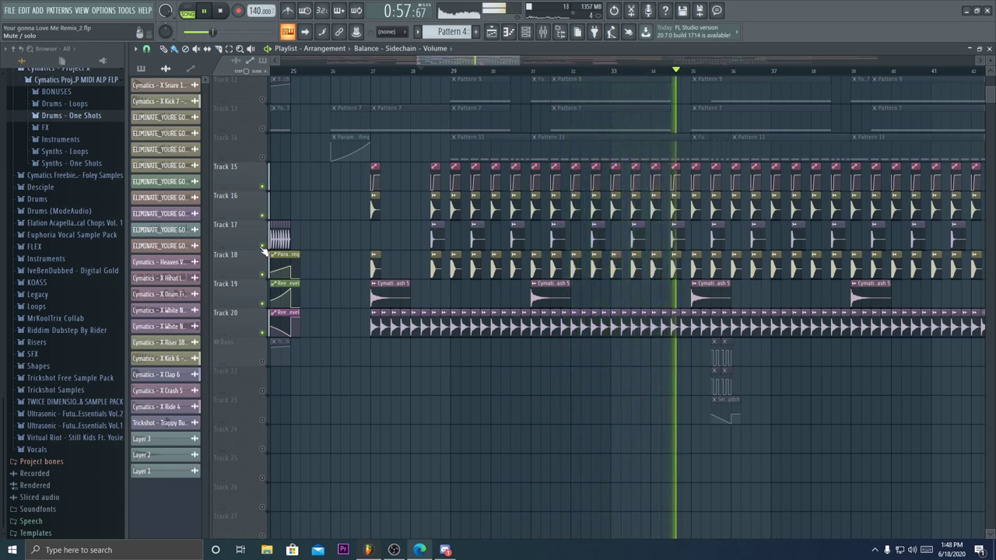
key("space")
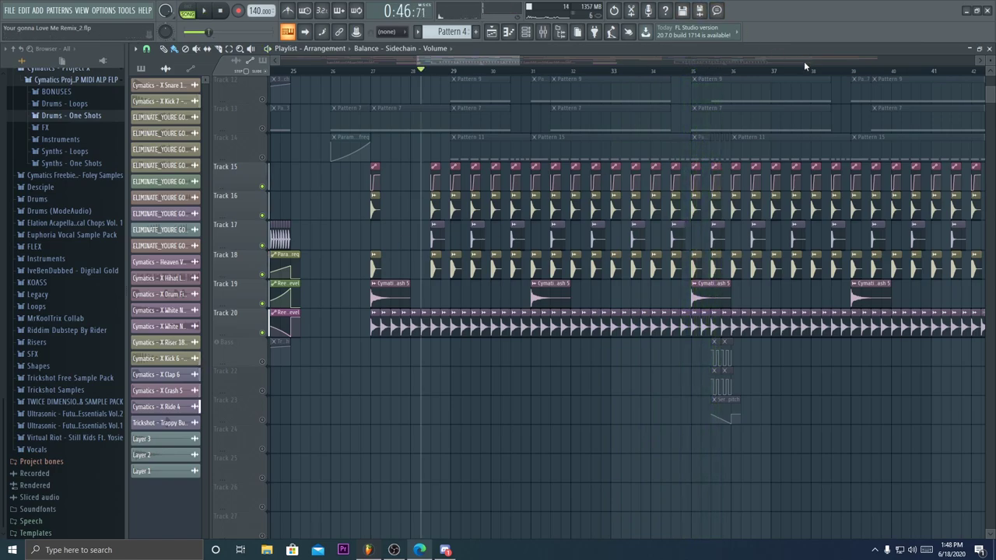
- Activate Track 23, Bass and Tracks 14, 13, 12 and 10 alongside the drums, and play from midway through bar 35
scroll(766, 118, "up", 4)
left_click(263, 420)
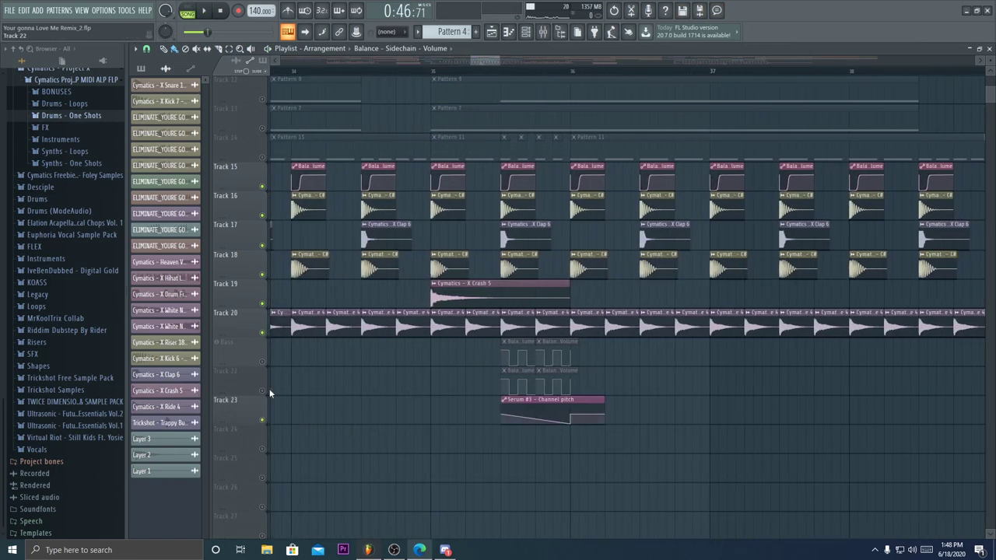
left_click(263, 366)
scroll(272, 327, "up", 4)
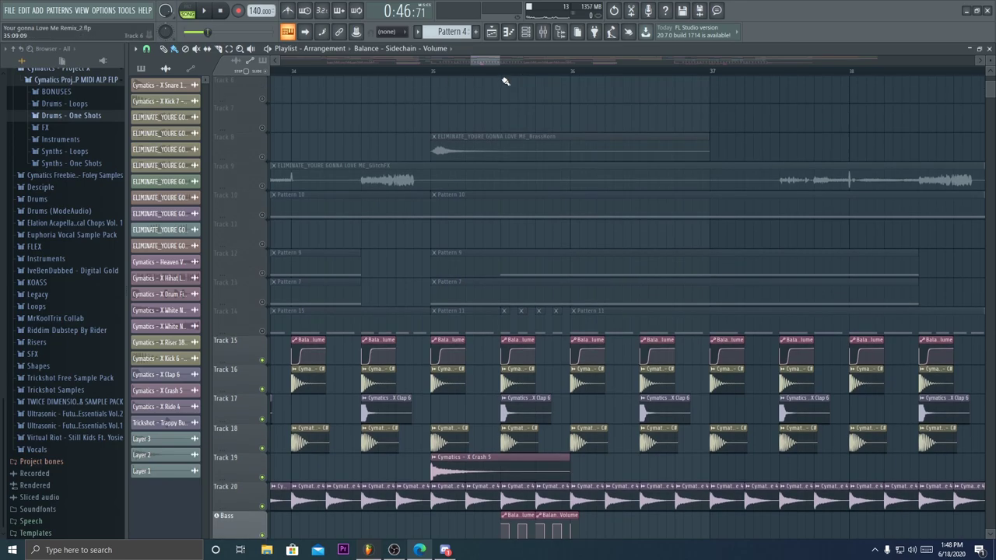
left_click(262, 332)
left_click(262, 303)
left_click(262, 273)
left_click(262, 215)
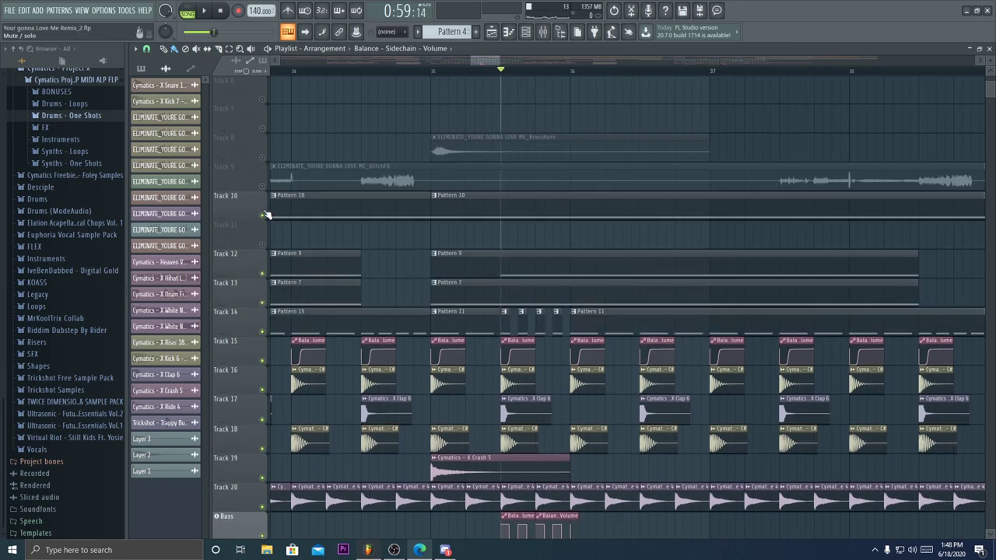
key("space")
- Make all playlist tracks active again and set the playback position to bar 71 in the second drop
scroll(490, 69, "down", 4)
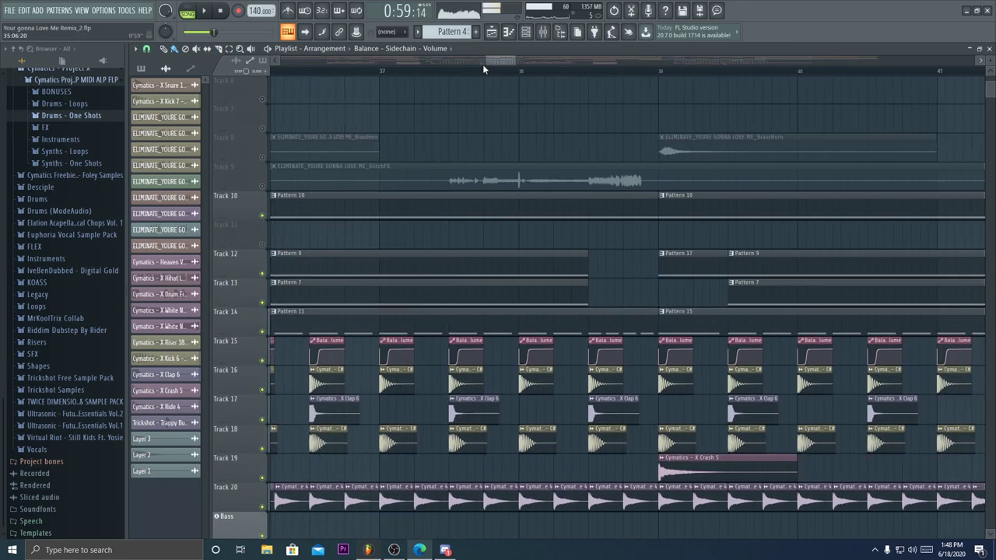
scroll(504, 72, "down", 3)
left_click_drag(561, 70, 605, 71)
scroll(604, 71, "down", 6)
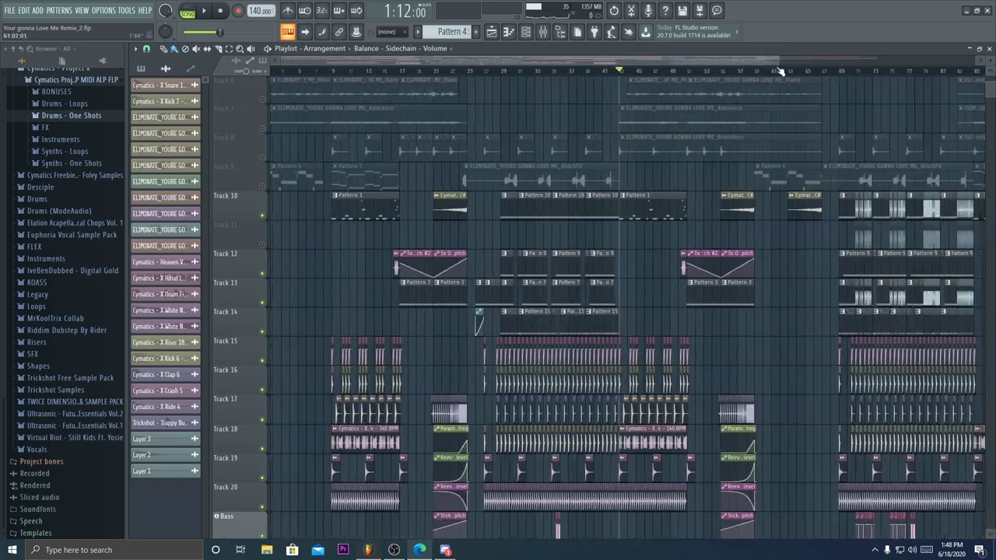
scroll(780, 71, "up", 5)
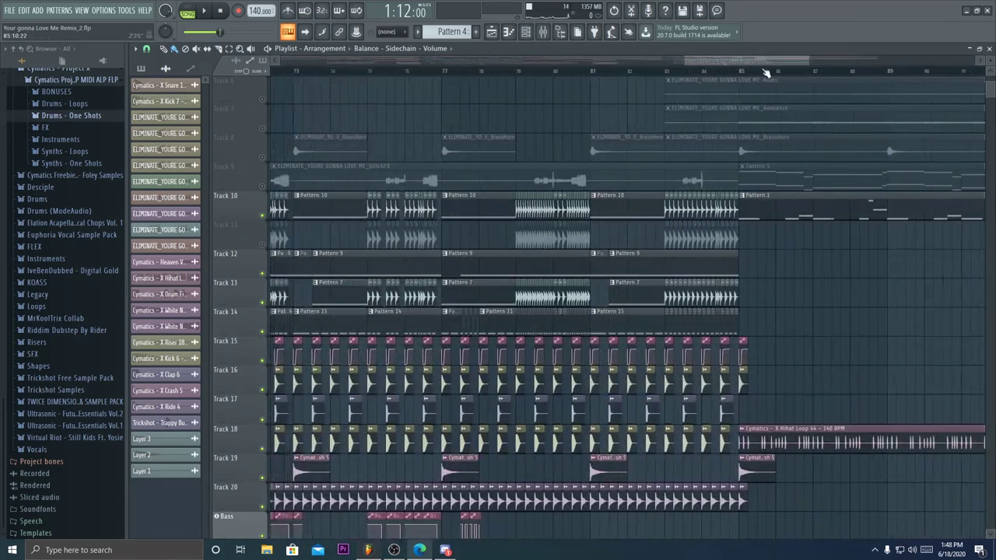
scroll(601, 81, "down", 1)
scroll(490, 73, "up", 3)
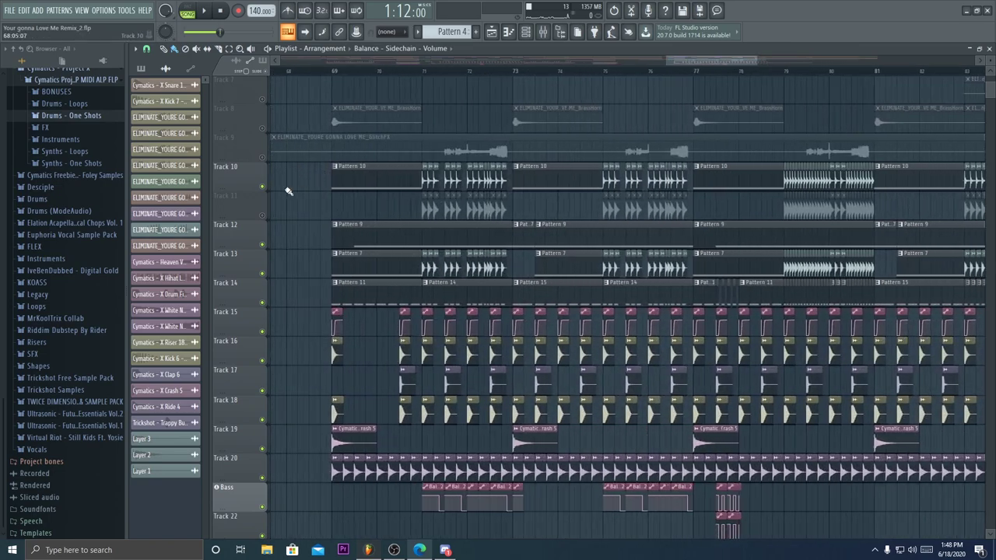
right_click(264, 217)
right_click(263, 218)
left_click(427, 72)
scroll(427, 73, "up", 3)
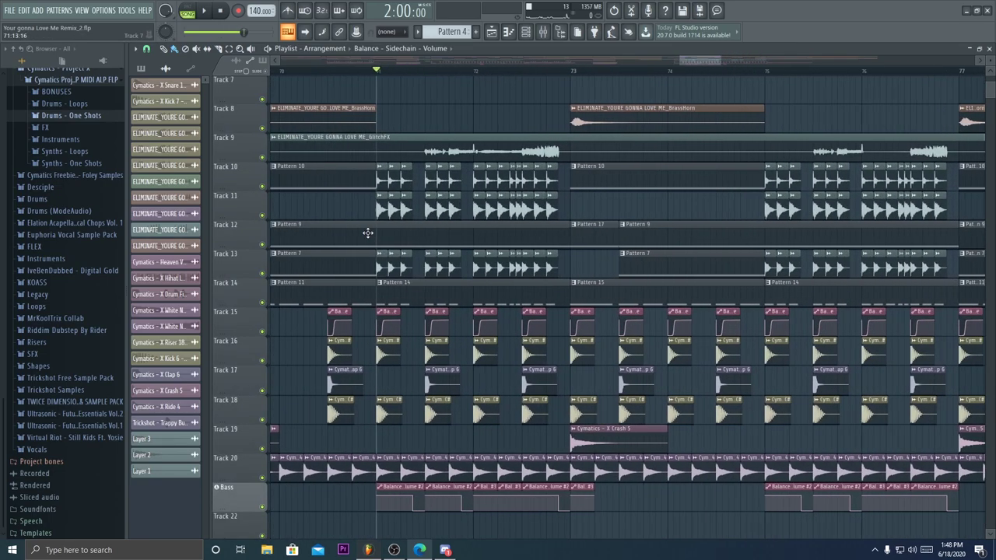
- Solo Track 11, add Tracks 10 and 13 to it, and play the chopped clips from bar 71
right_click(264, 217)
left_click(263, 187)
left_click(263, 274)
key("space")
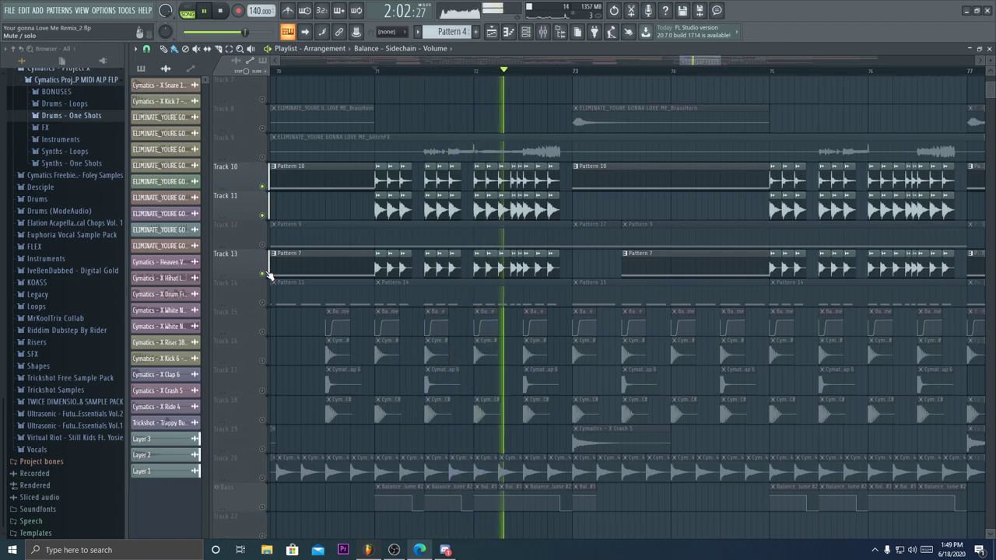
key("space")
- Play the remaining chopped sections of Tracks 10, 11 and 13, jumping to bar 83 for the last one
scroll(669, 74, "down", 2)
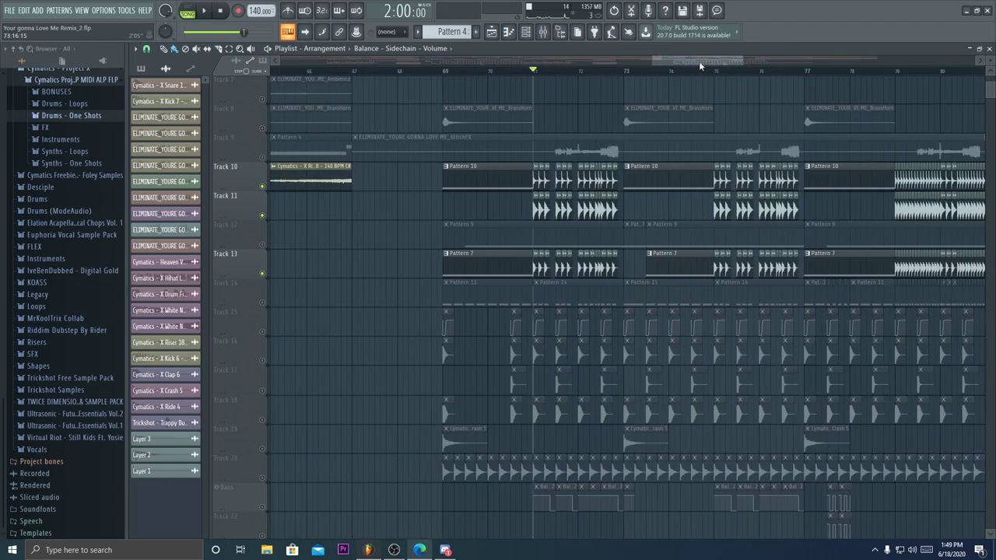
left_click_drag(698, 61, 728, 63)
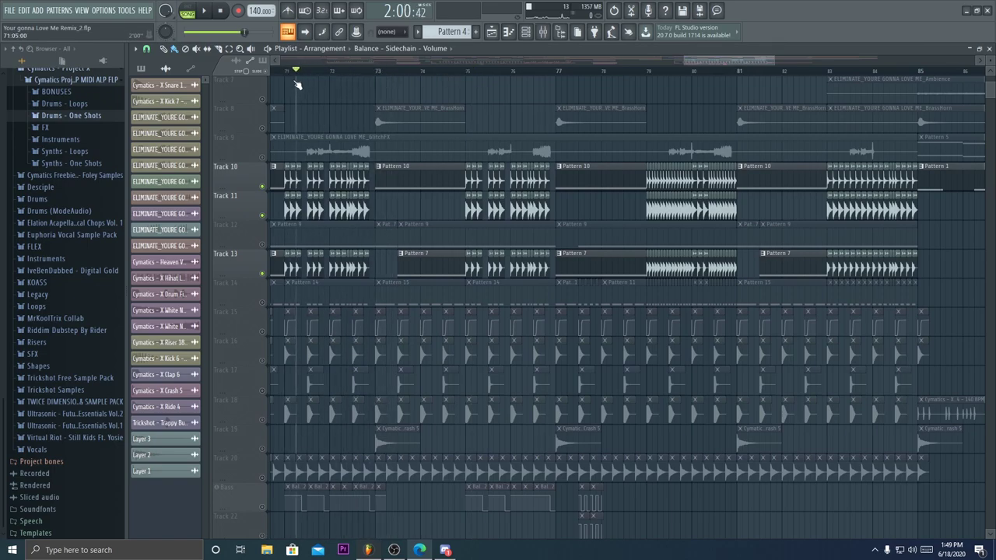
key("space")
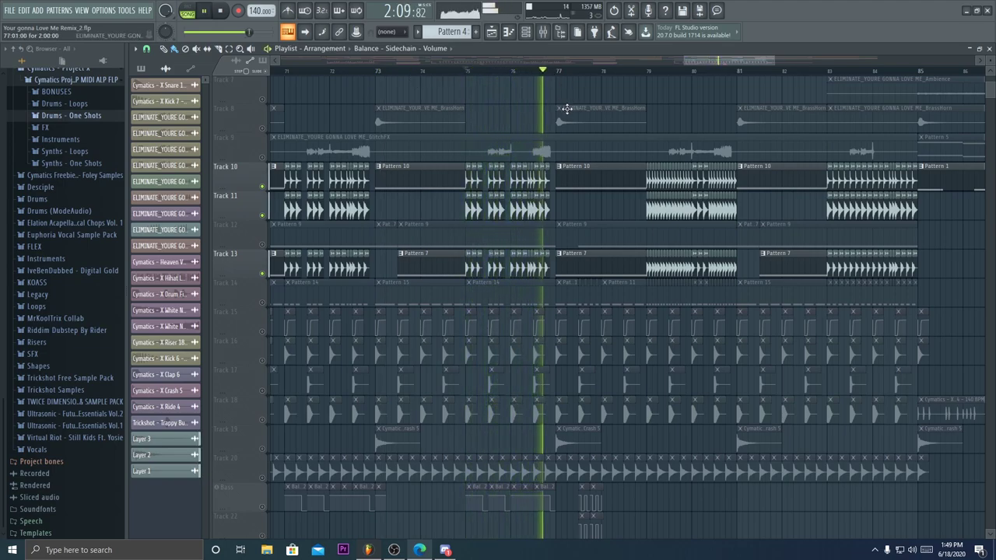
key("space")
key("space")
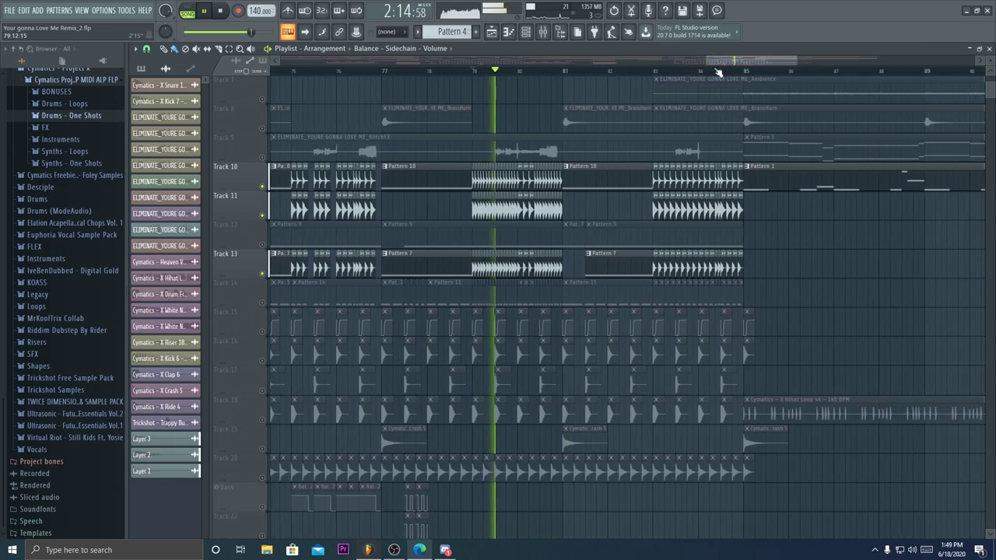
left_click(657, 71)
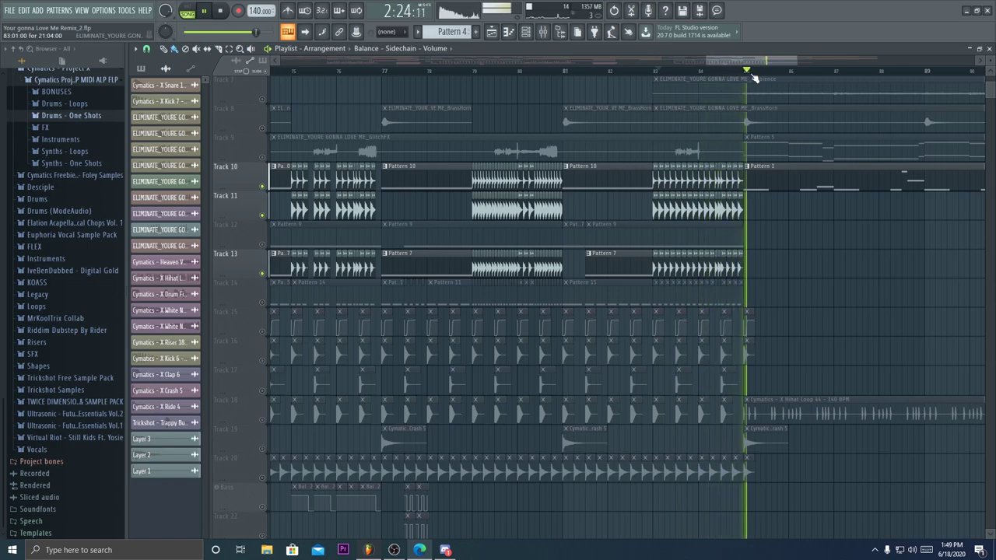
key("space")
- Reactivate all tracks and play the second drop with the full mix
scroll(548, 150, "down", 5)
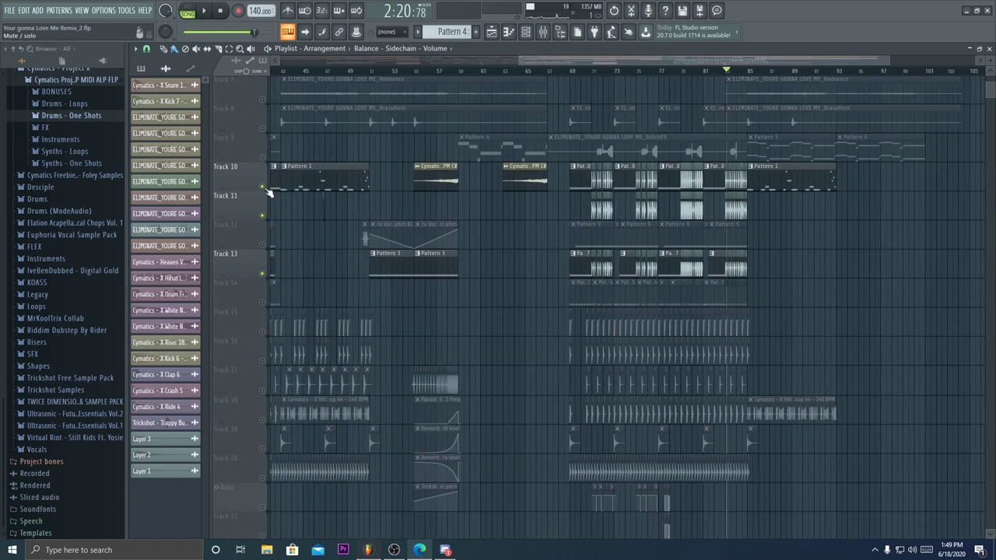
right_click(265, 190)
scroll(652, 78, "up", 4)
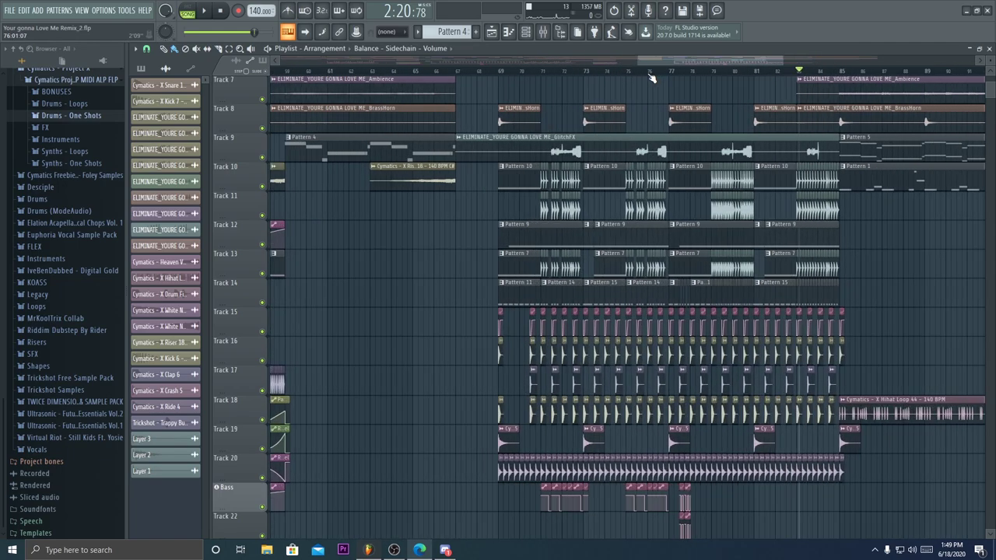
key("space")
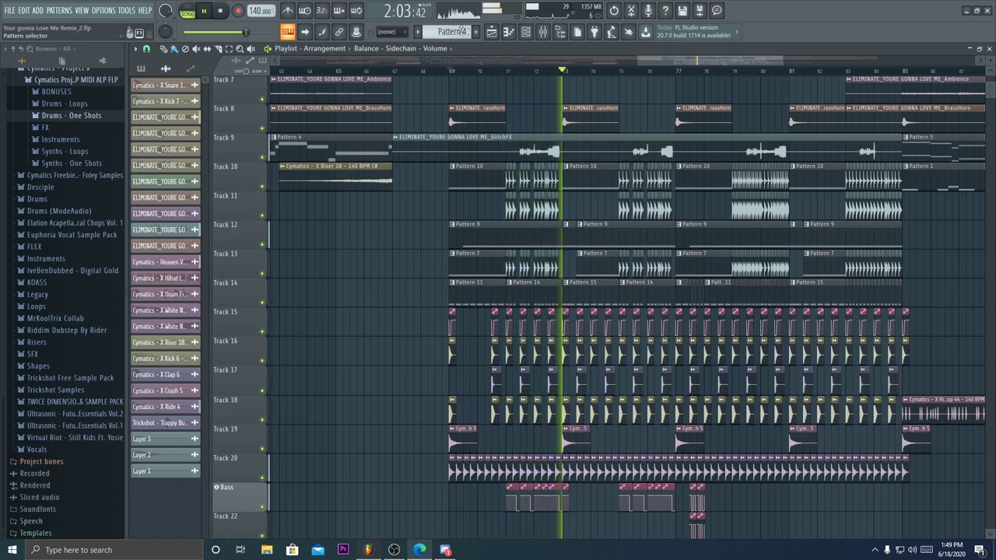
scroll(502, 73, "down", 1)
scroll(501, 72, "down", 3)
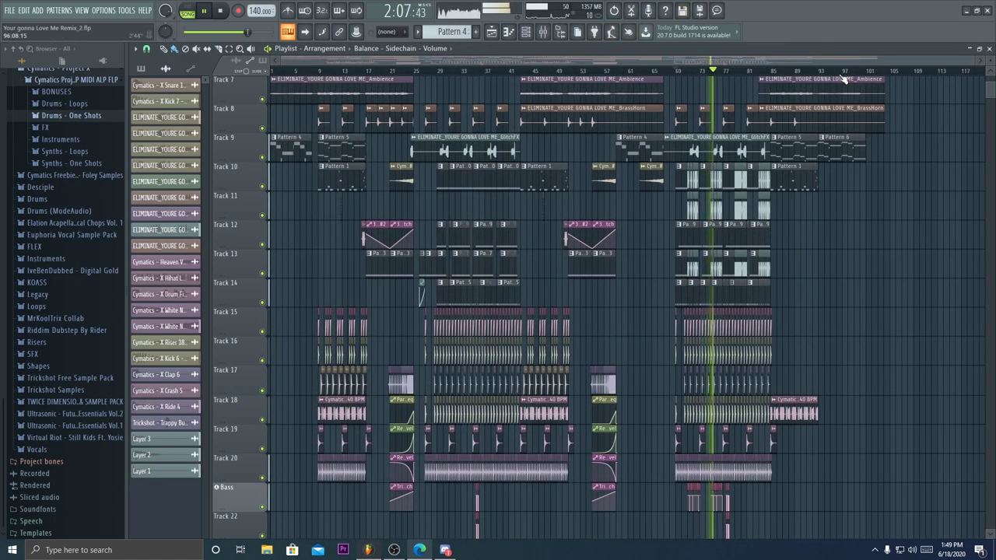
scroll(842, 80, "up", 2)
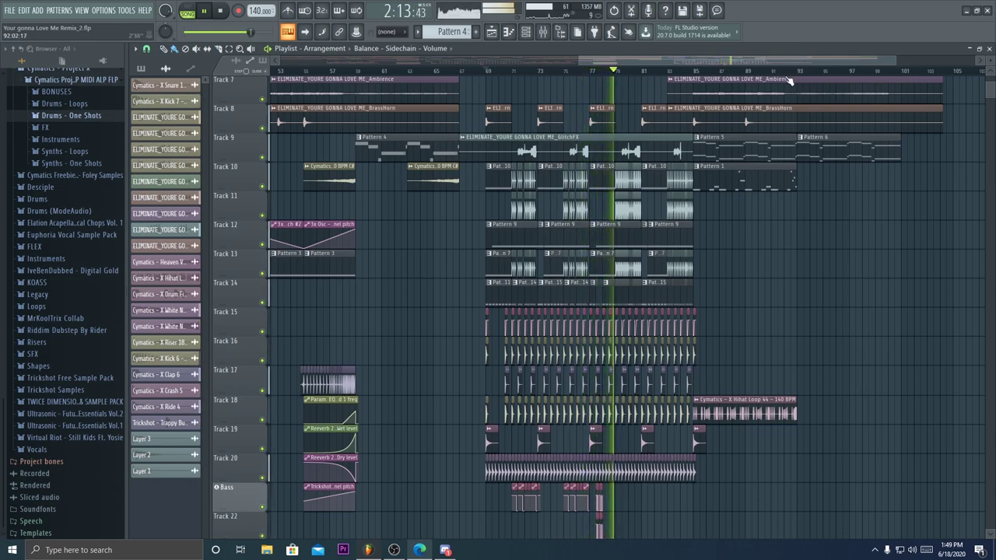
scroll(773, 78, "up", 1)
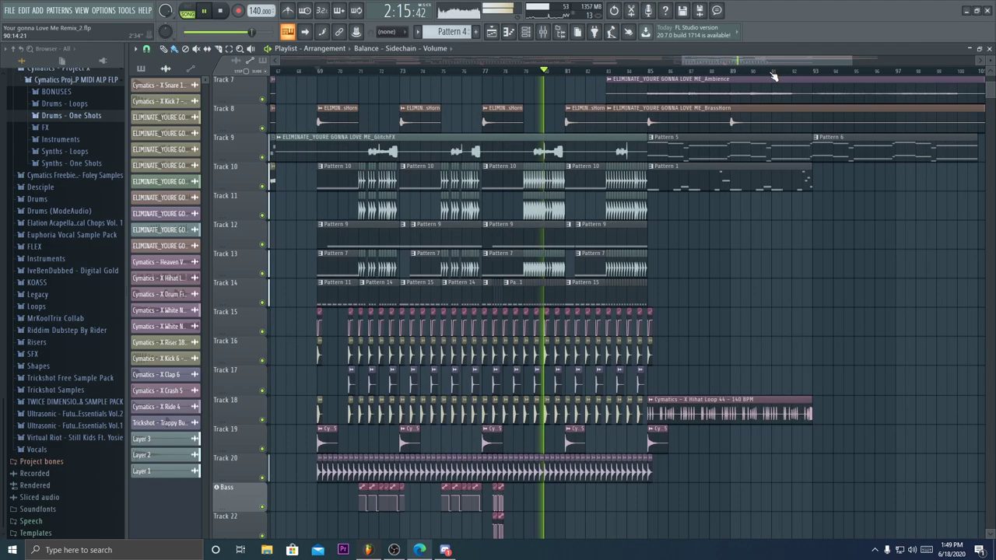
scroll(603, 69, "up", 1)
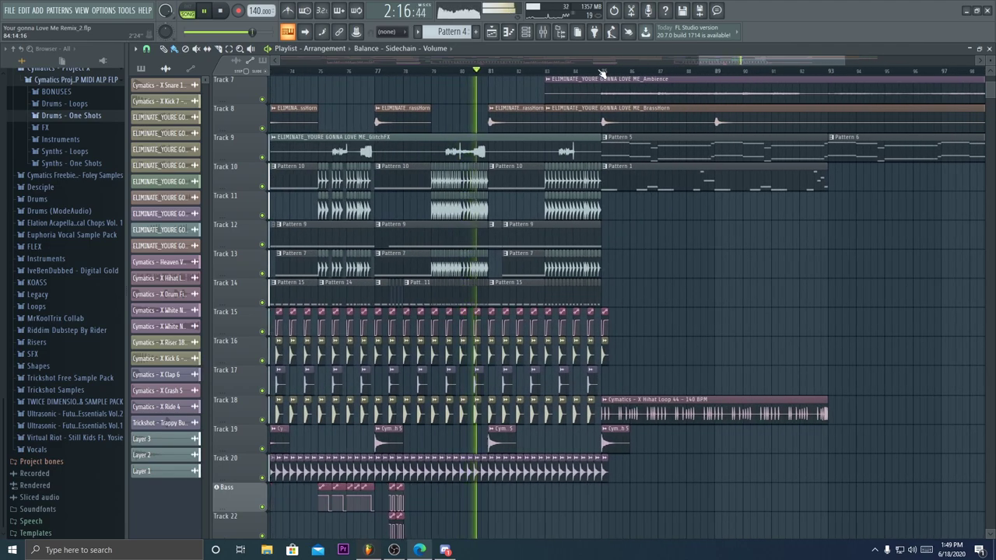
key("space")
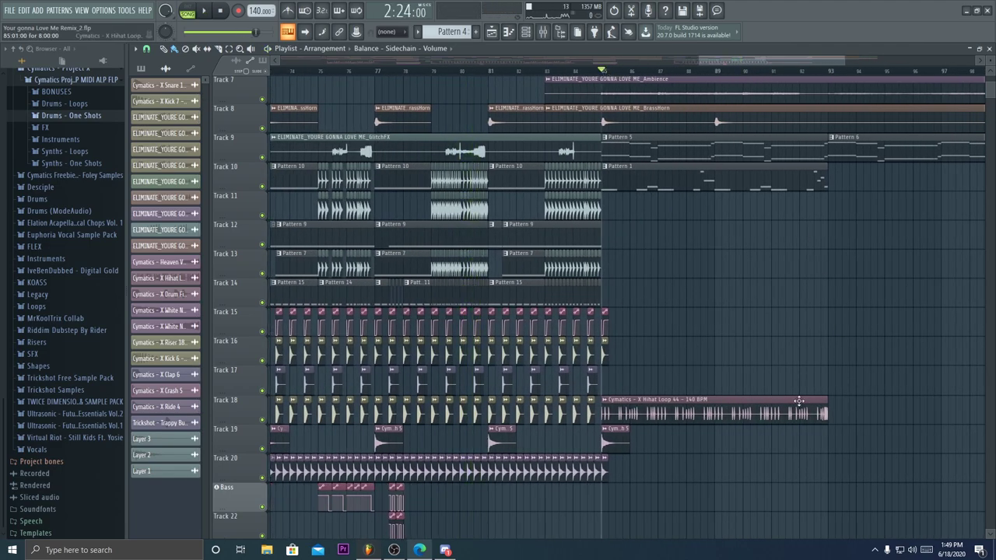
- Play the outro from bar 85 and view its tracks up to the Strings Section channel volume automation
key("space")
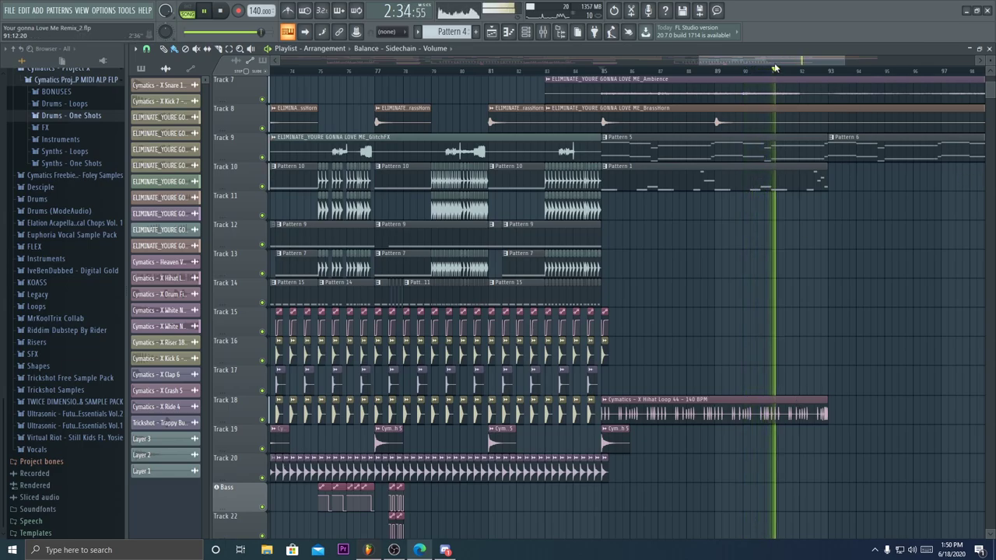
scroll(799, 400, "down", 4)
scroll(952, 154, "up", 4)
scroll(894, 256, "up", 3)
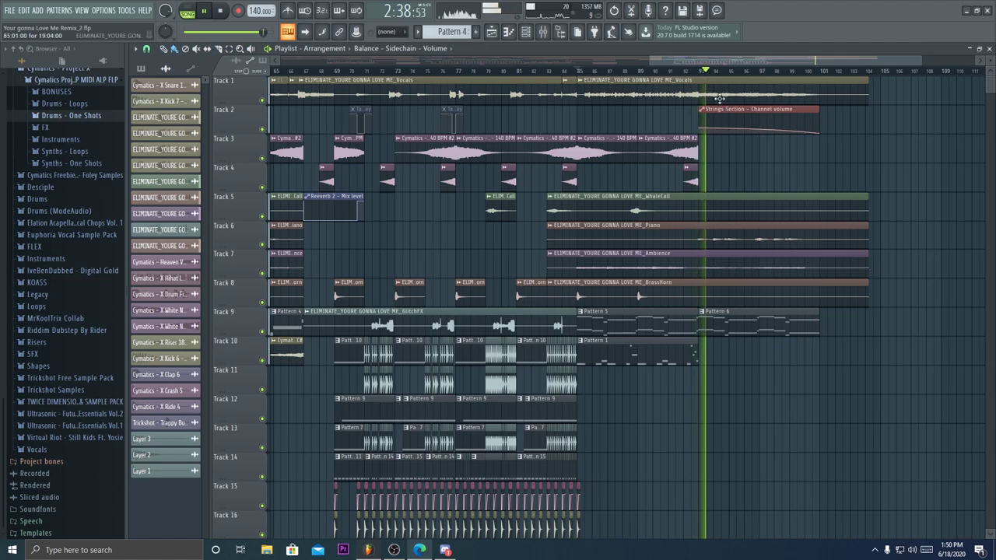
scroll(712, 78, "down", 3)
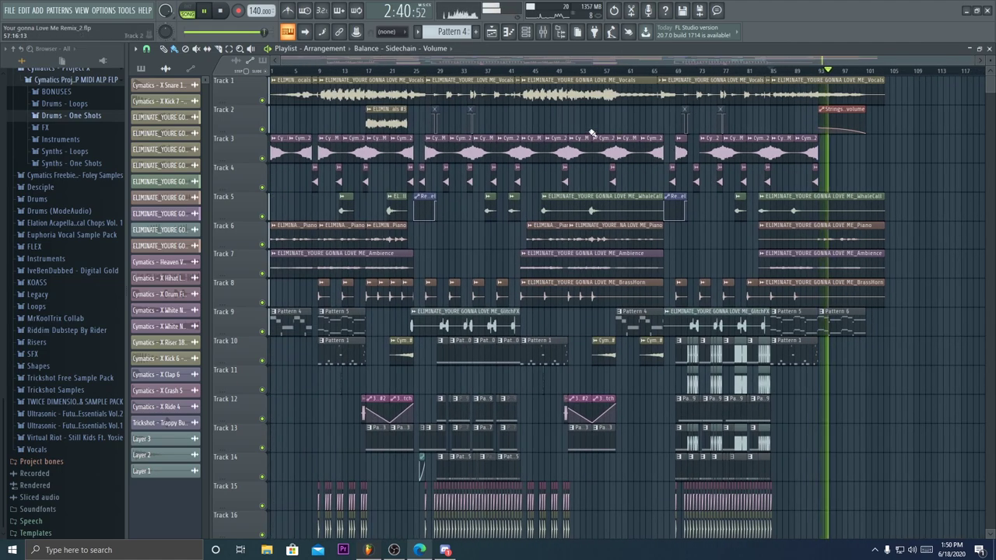
- Play the project from the beginning and look over the whole arrangement from Track 1 down to Track 23
key("space")
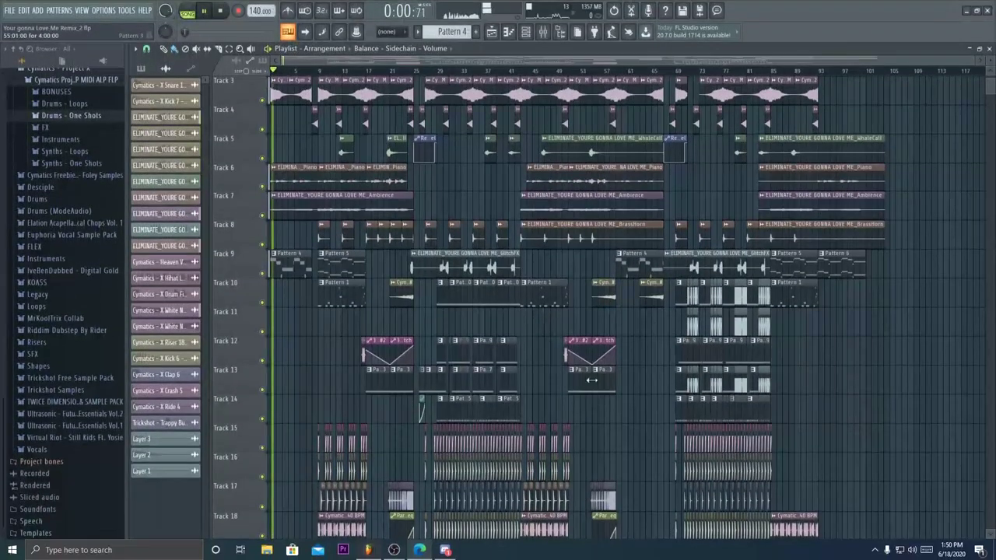
scroll(819, 397, "up", 2)
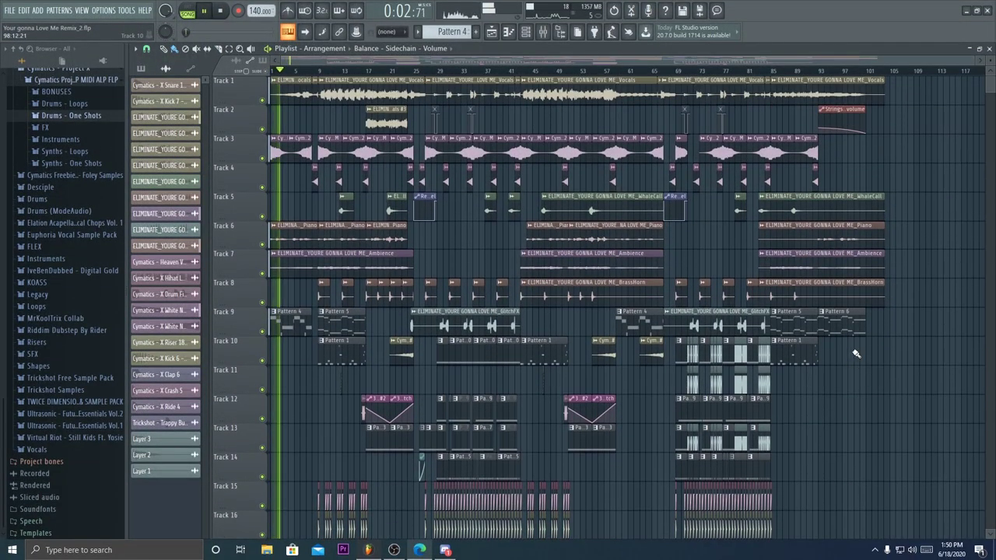
scroll(856, 354, "down", 11)
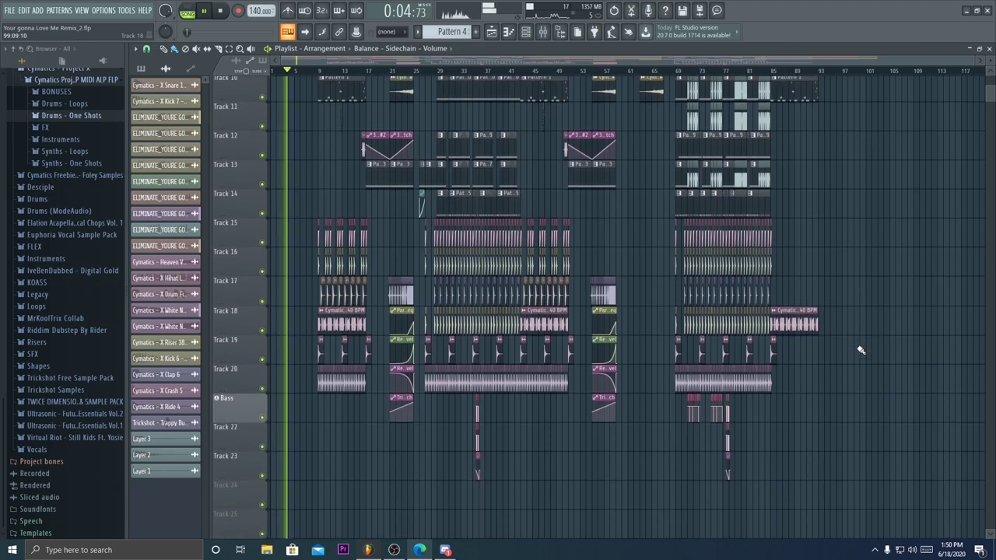
- Inspect the mixer's levels from the Master through the drum, instrument, bass, FX and vocal inserts during playback, and return to the playlist
scroll(858, 367, "up", 11)
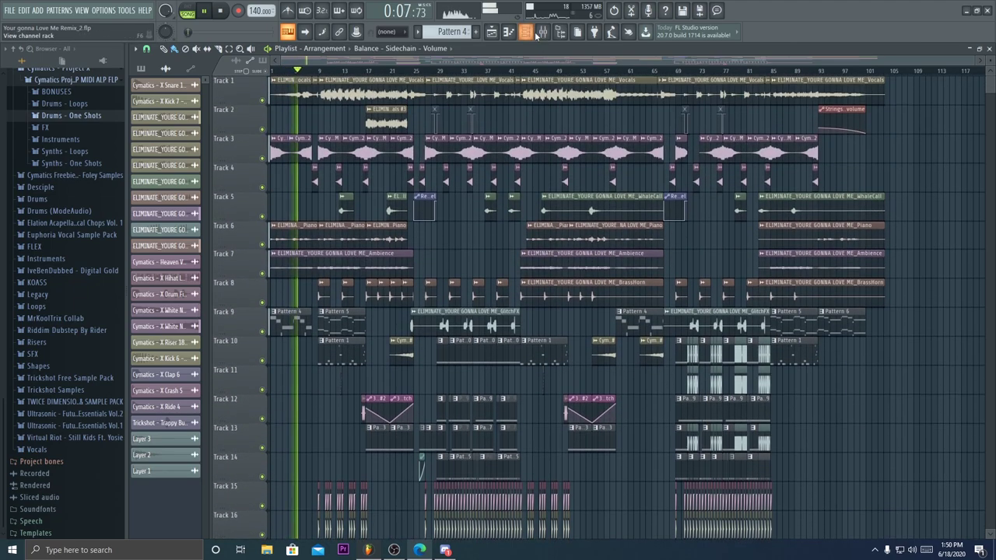
left_click(542, 32)
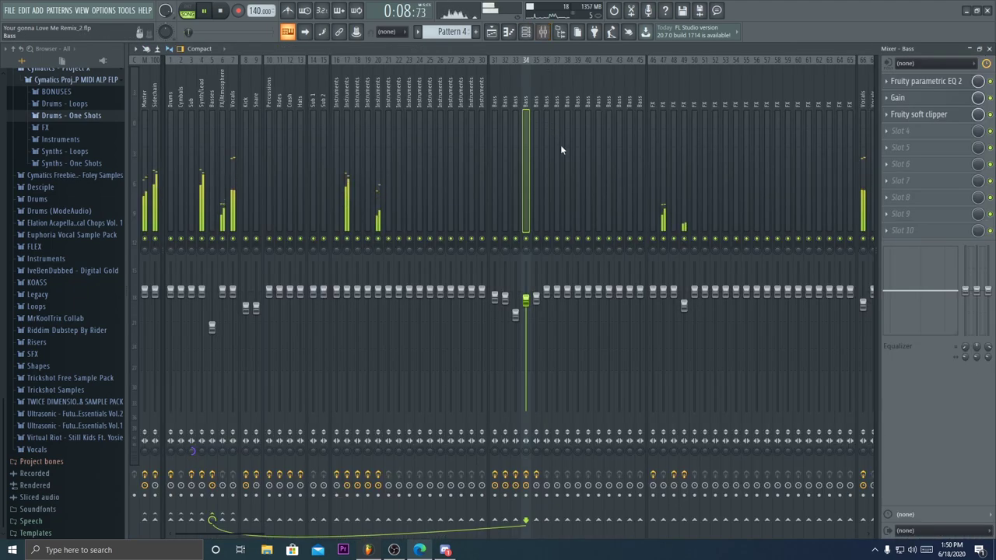
scroll(590, 202, "right", 6)
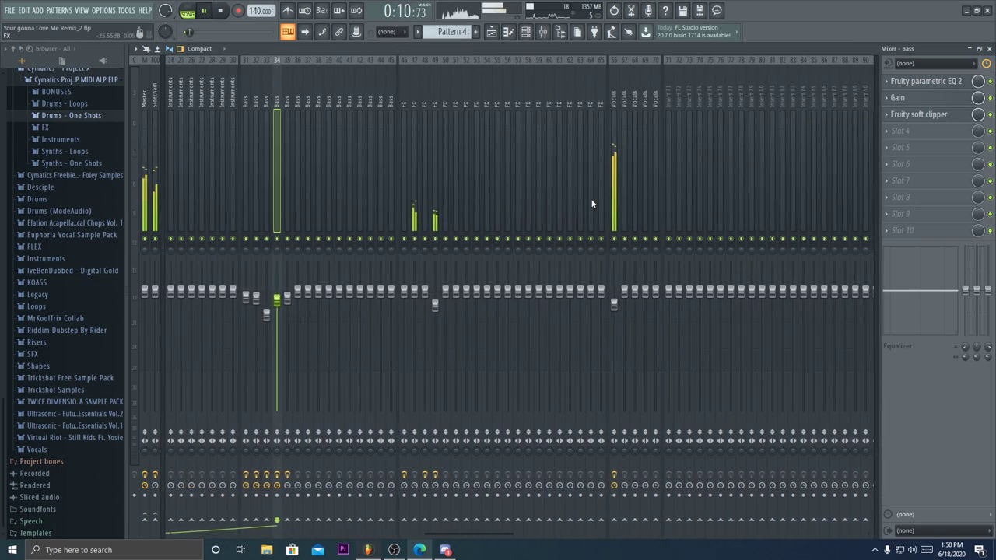
scroll(591, 204, "left", 2)
scroll(591, 203, "left", 4)
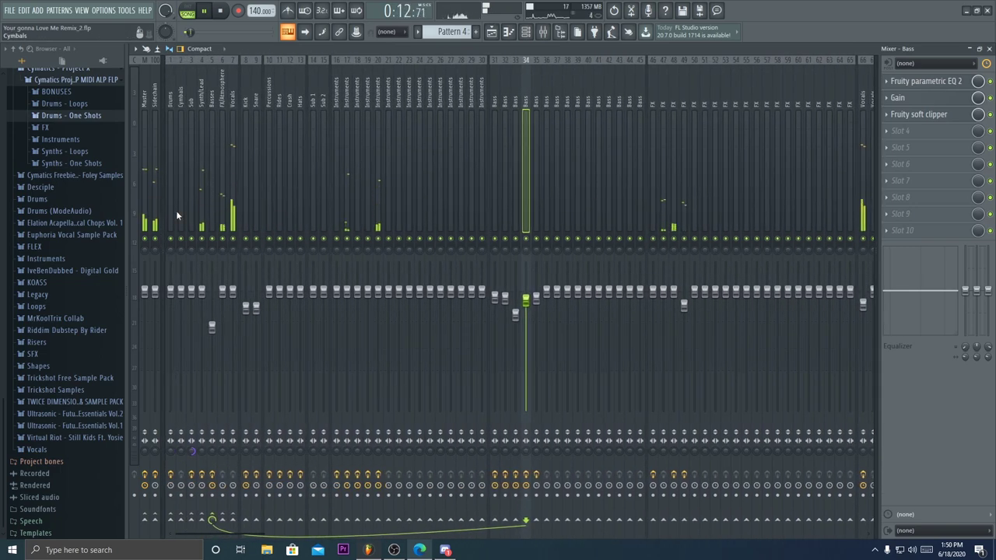
left_click_drag(177, 212, 629, 207)
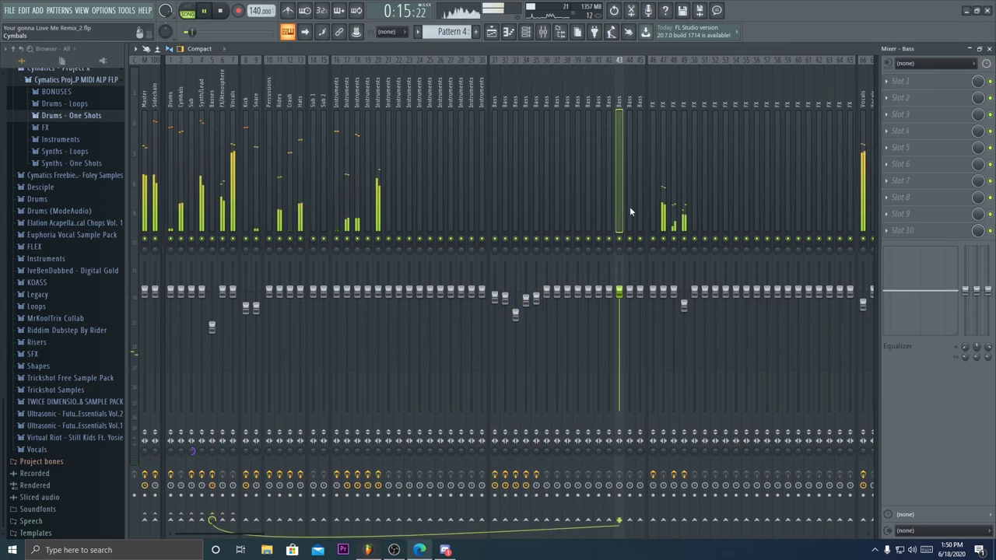
left_click(989, 49)
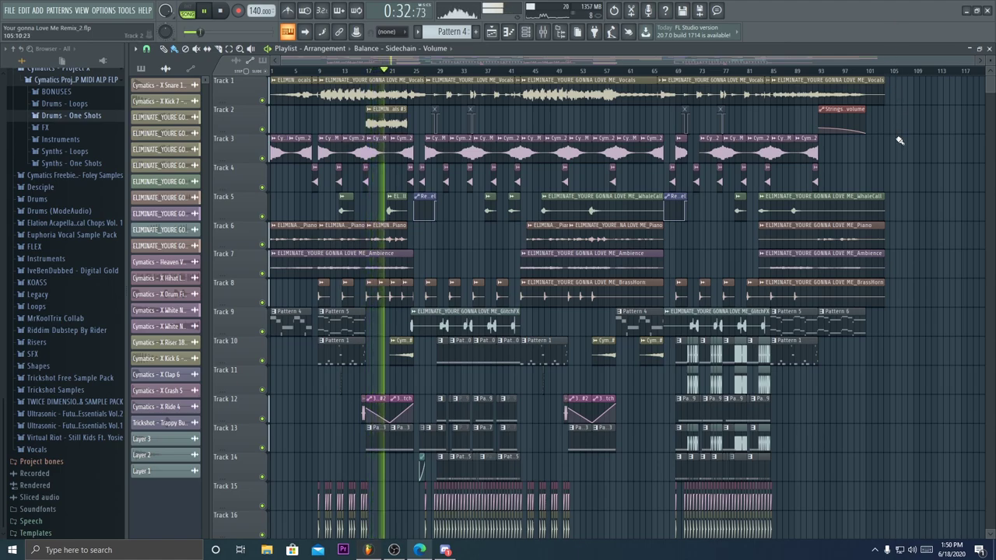
- Follow the first build-up's playback while looking over the arrangement down to Track 23 and back up
scroll(906, 167, "down", 3)
scroll(918, 225, "down", 3)
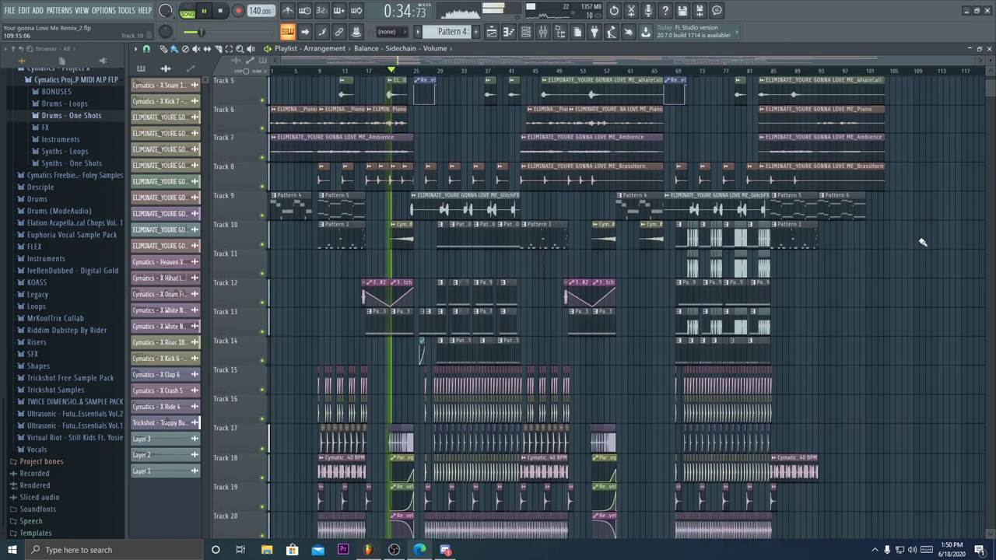
scroll(875, 264, "down", 4)
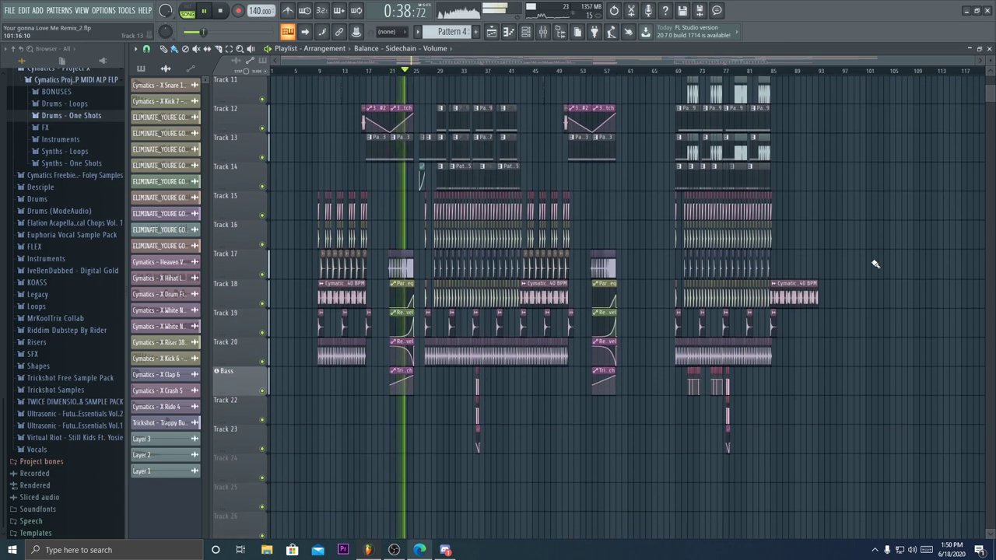
scroll(877, 261, "up", 6)
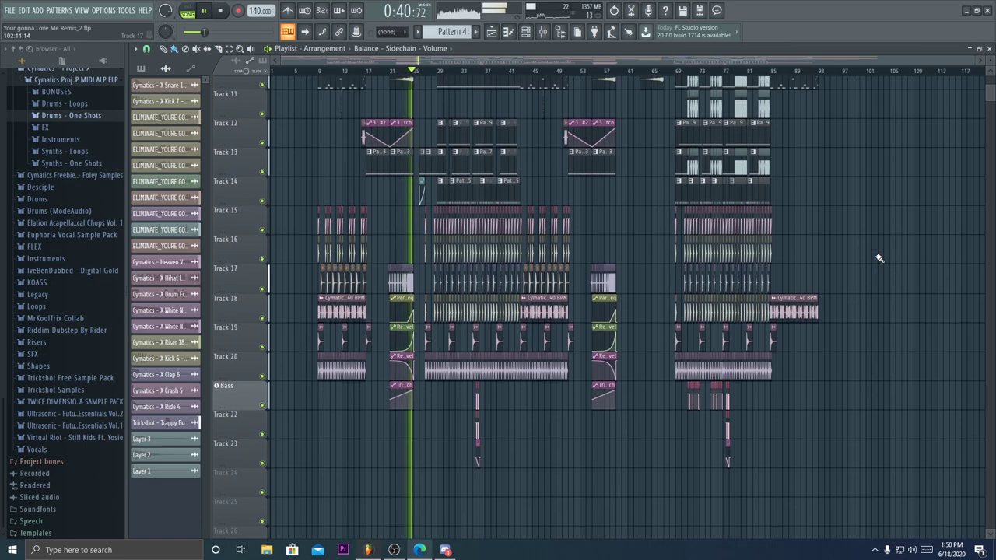
scroll(879, 258, "up", 4)
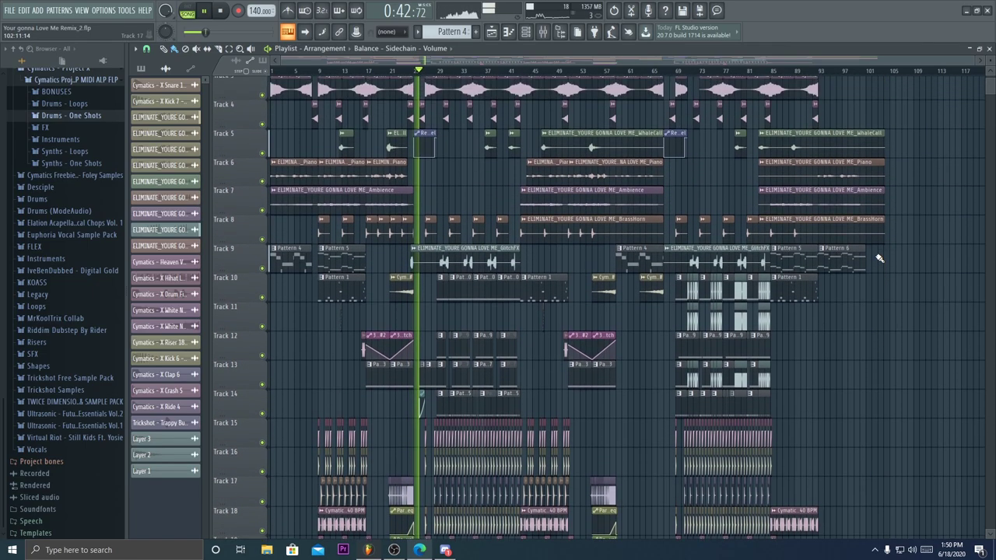
- View the Serum and Serum #3 bass presets, Trickshot Bass 5 and Trickshot Bass 3, from the channel rack
left_click(527, 33)
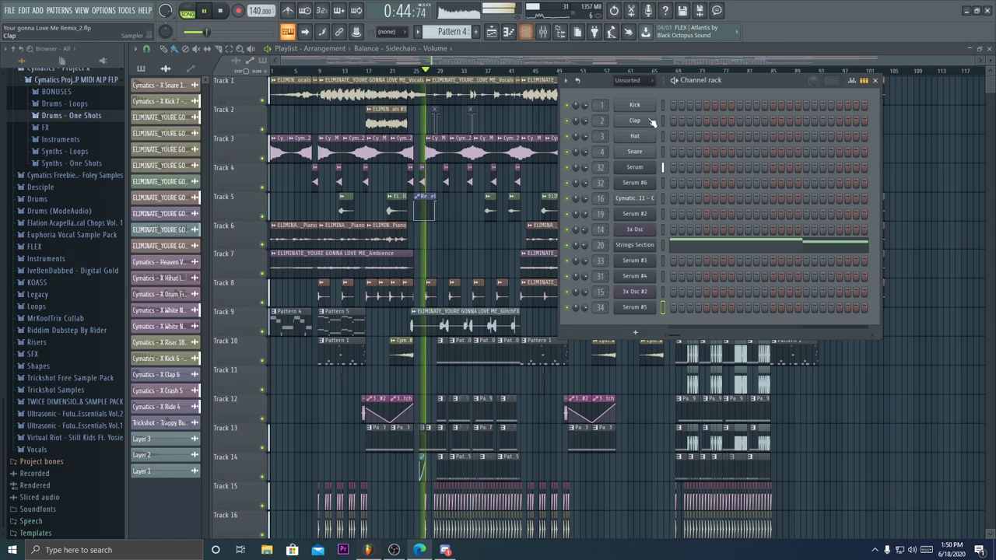
left_click(643, 167)
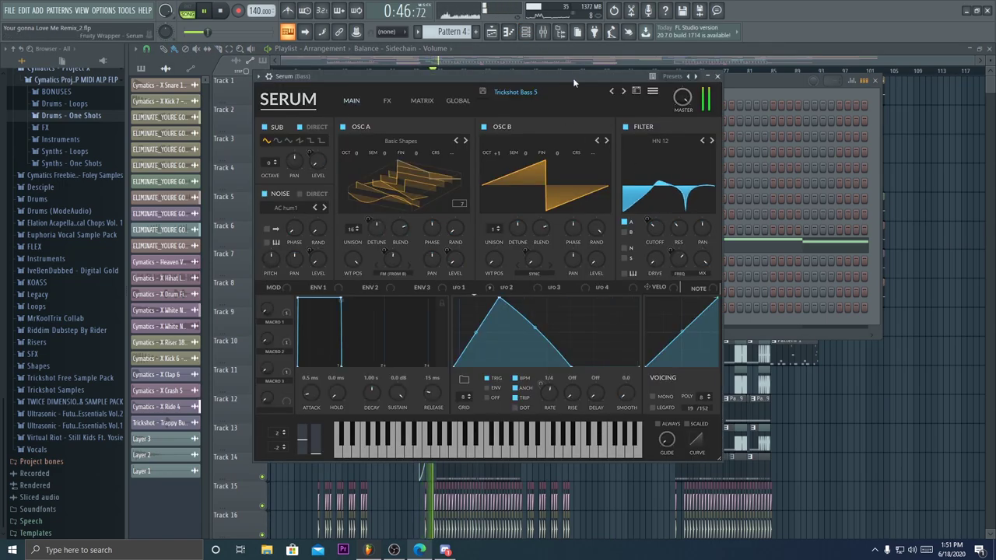
left_click_drag(573, 78, 351, 102)
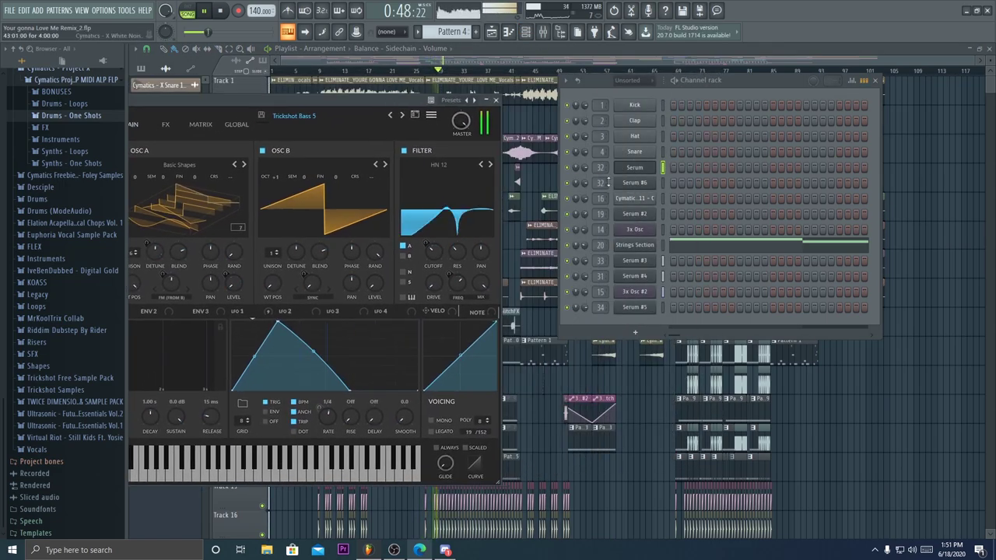
left_click(645, 263)
left_click_drag(492, 81, 504, 65)
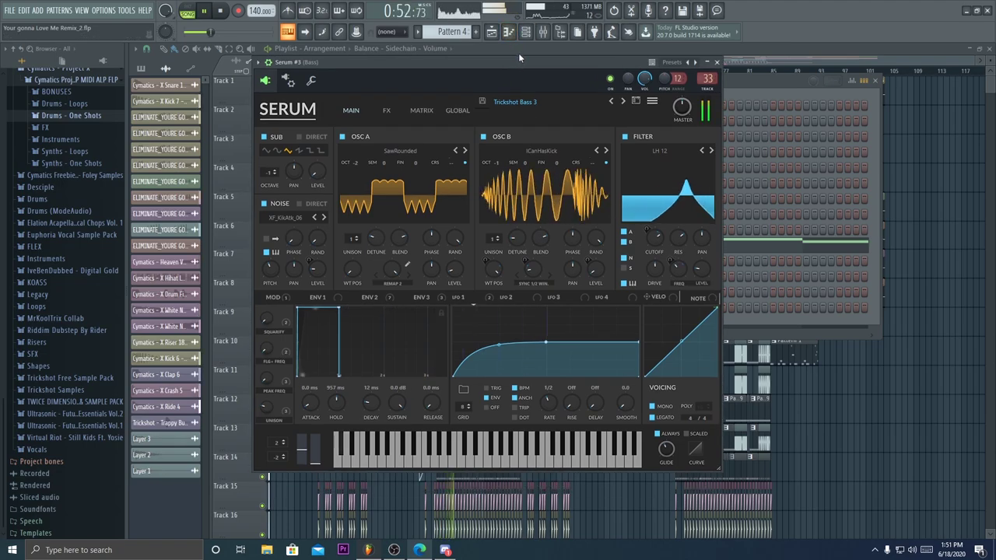
left_click(717, 63)
- View the Serum #4 and Serum #5 bass patches, and close the channel rack
left_click(649, 278)
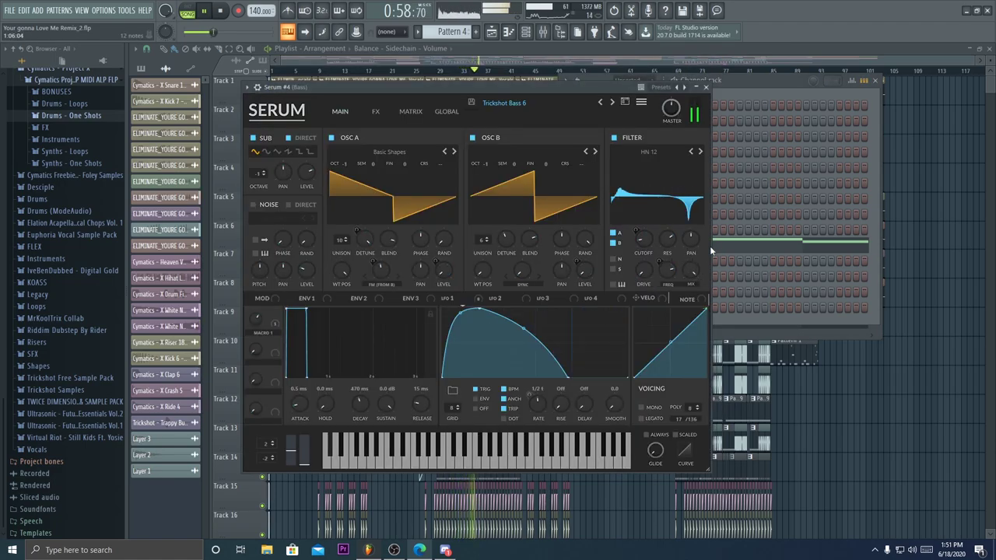
left_click(705, 87)
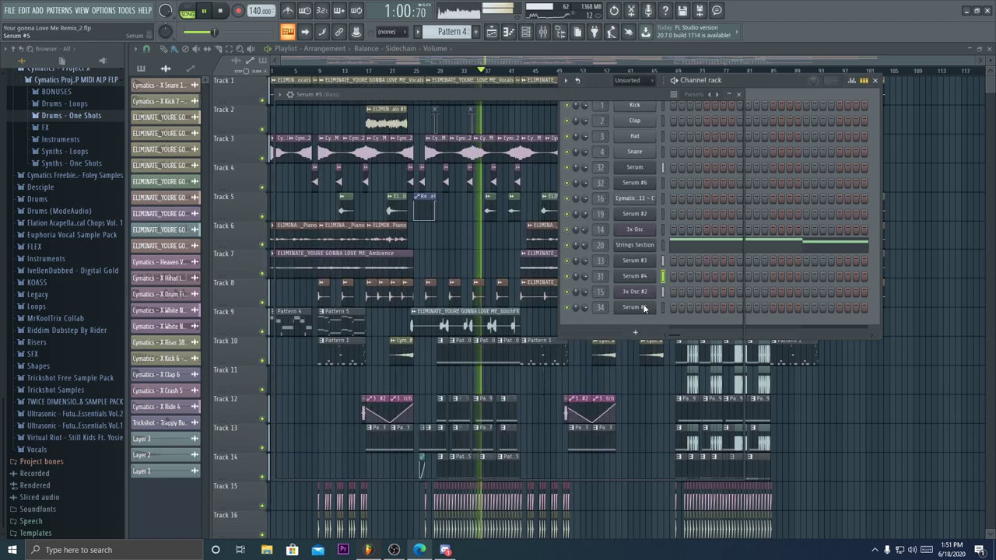
left_click(644, 297)
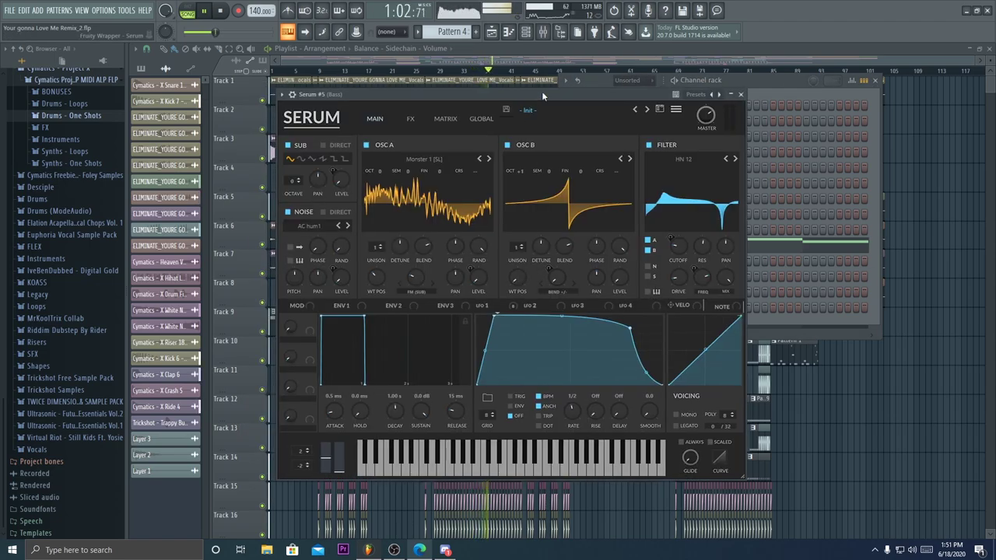
left_click_drag(542, 91, 554, 85)
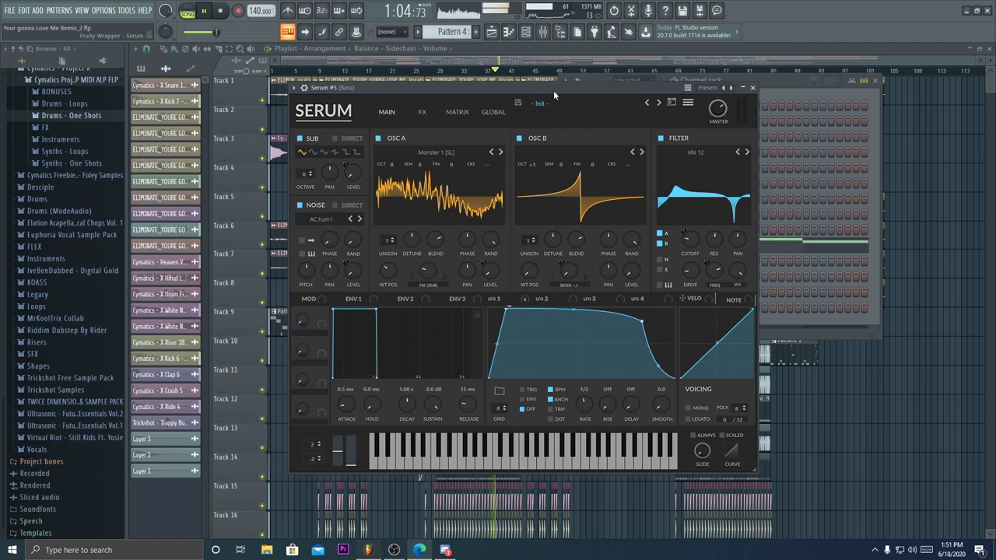
left_click(752, 88)
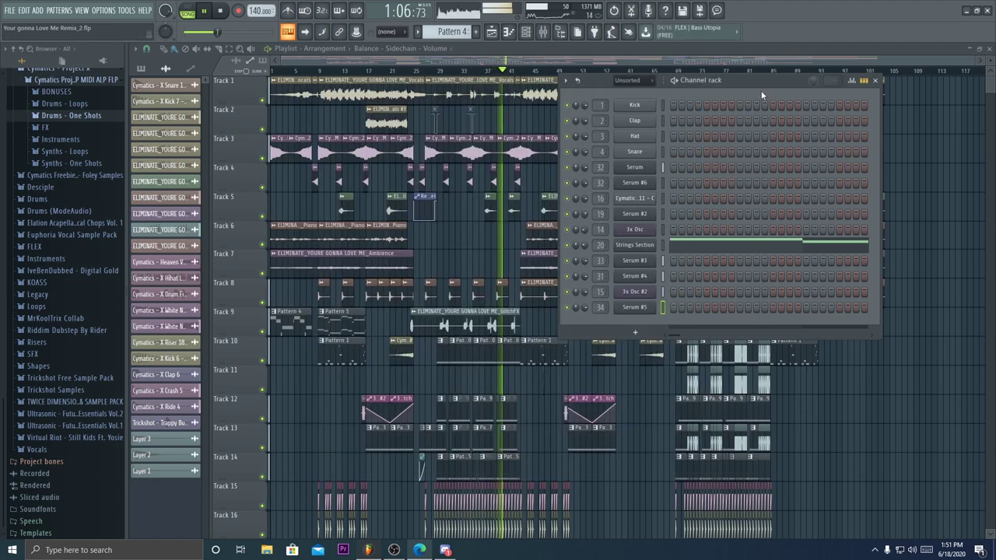
key("F6")
- Look over the tracks after the first drop down to Track 23, and view the arrangement closer up around the second build-up
scroll(937, 127, "down", 2)
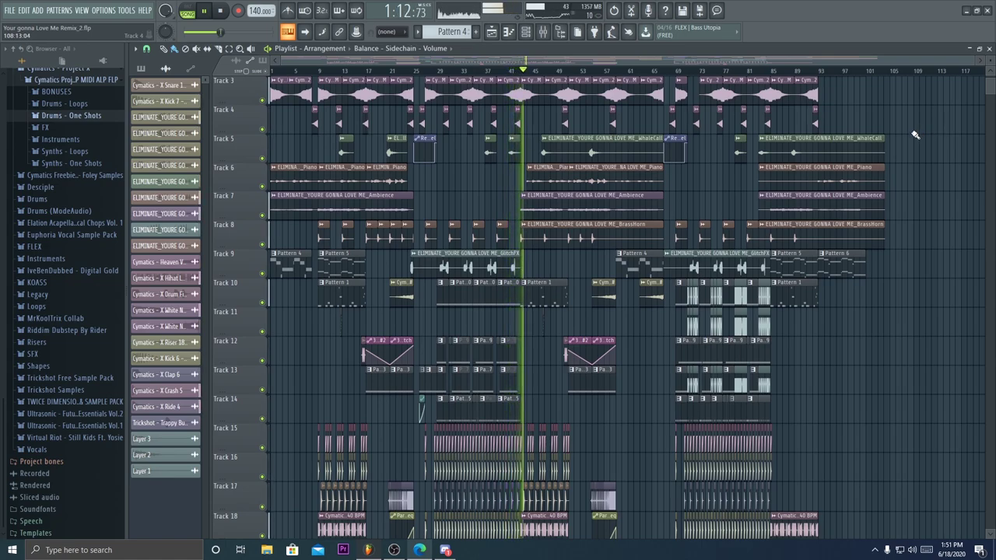
scroll(914, 134, "down", 7)
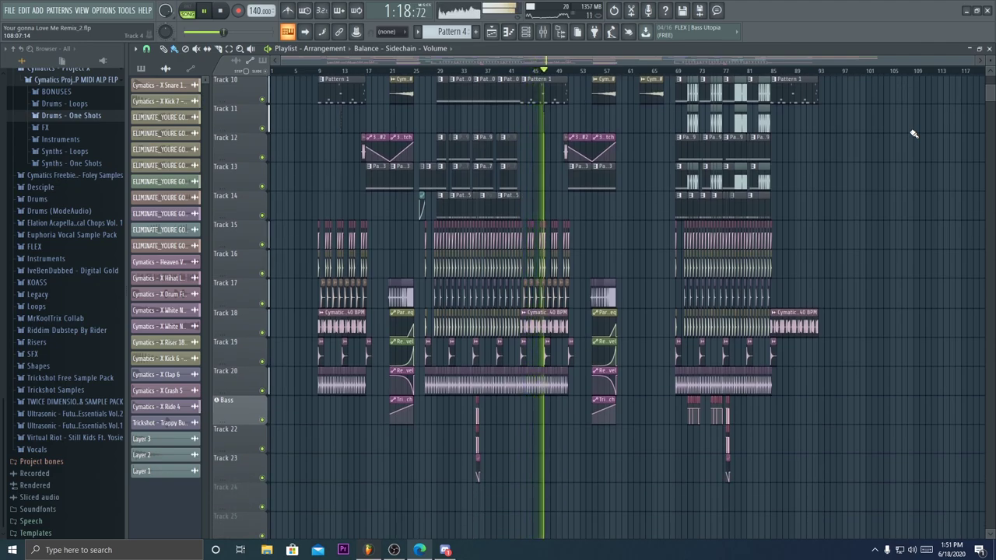
scroll(902, 137, "up", 8)
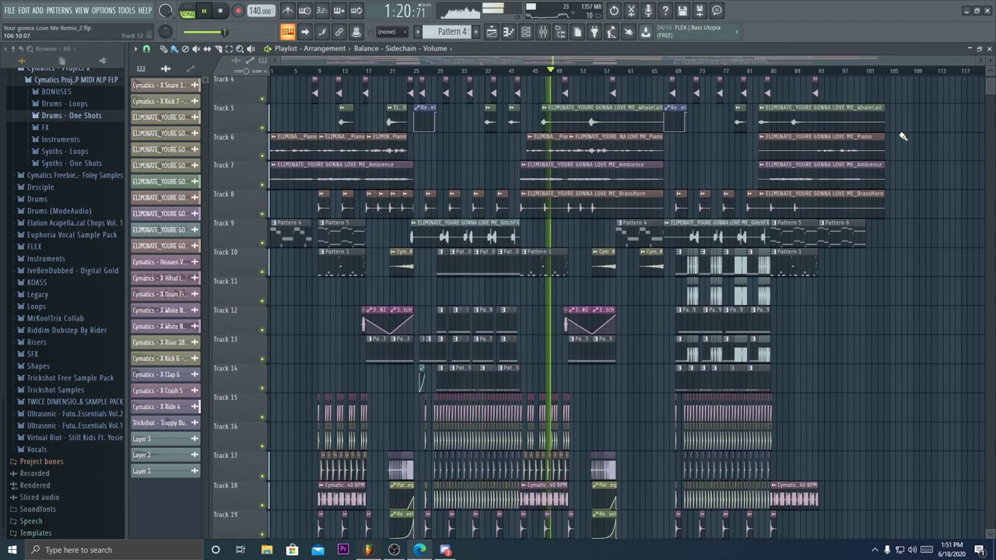
scroll(638, 78, "up", 2)
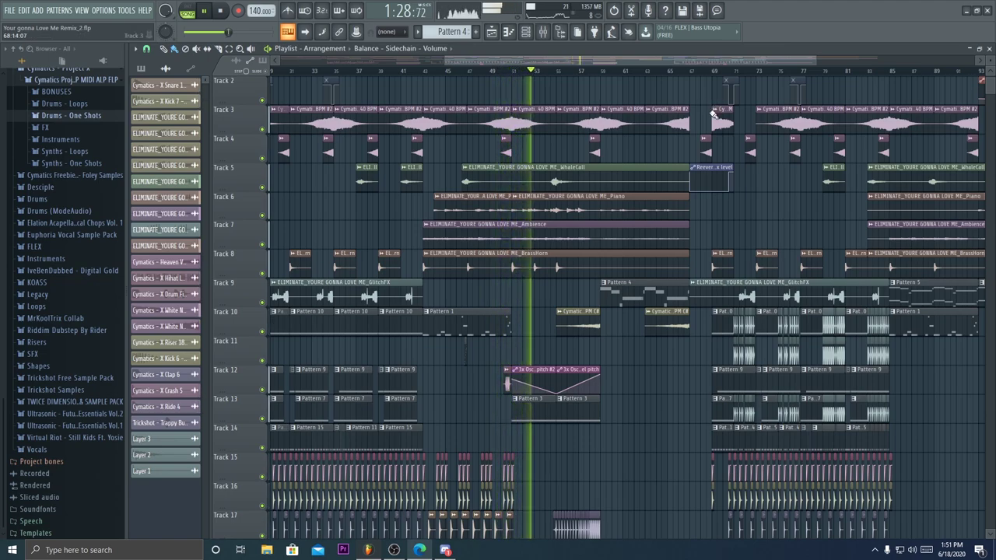
scroll(708, 123, "up", 1)
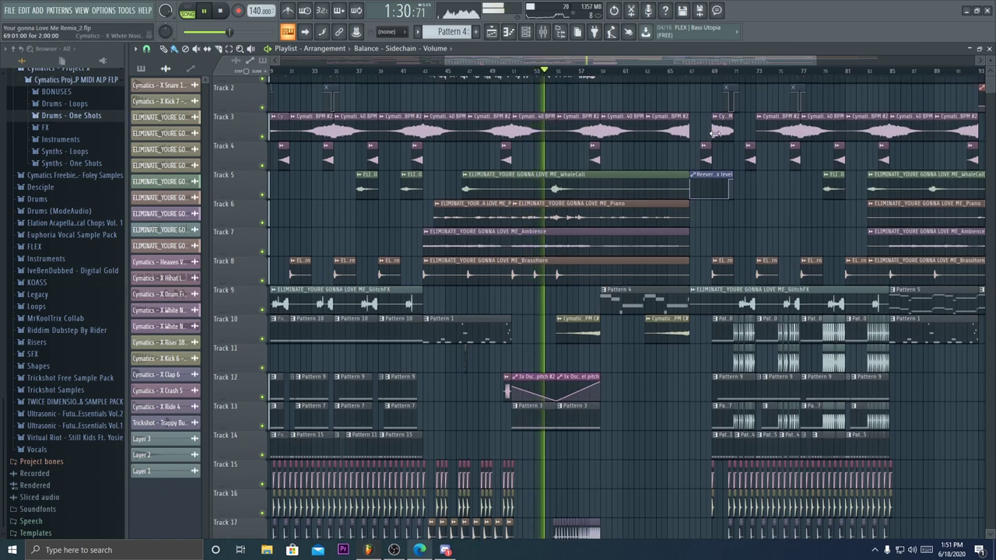
scroll(714, 75, "up", 1)
- Follow playback through the second build-up, examining the upcoming second drop and outro clips from Track 1 to Track 23
left_click_drag(668, 63, 715, 71)
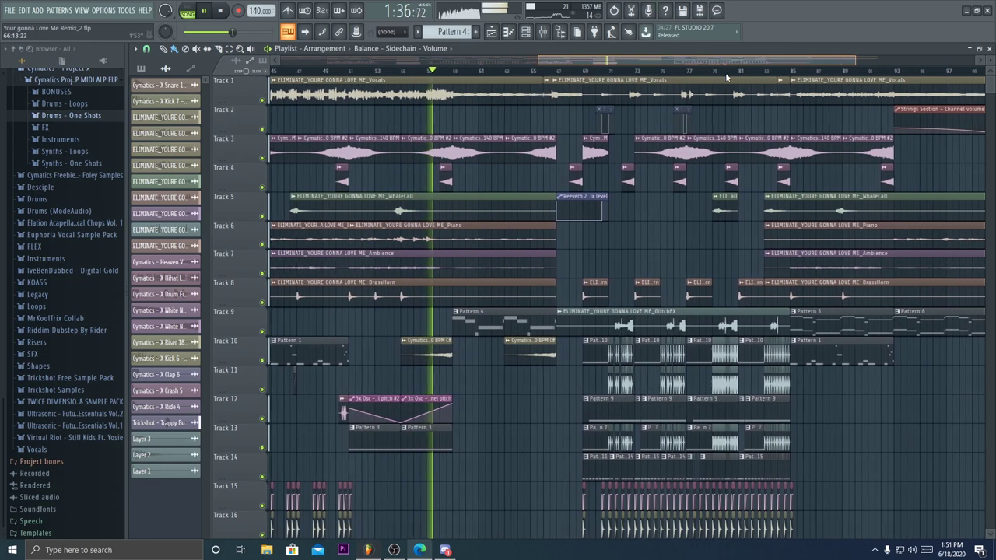
scroll(725, 72, "down", 2)
scroll(744, 74, "down", 3)
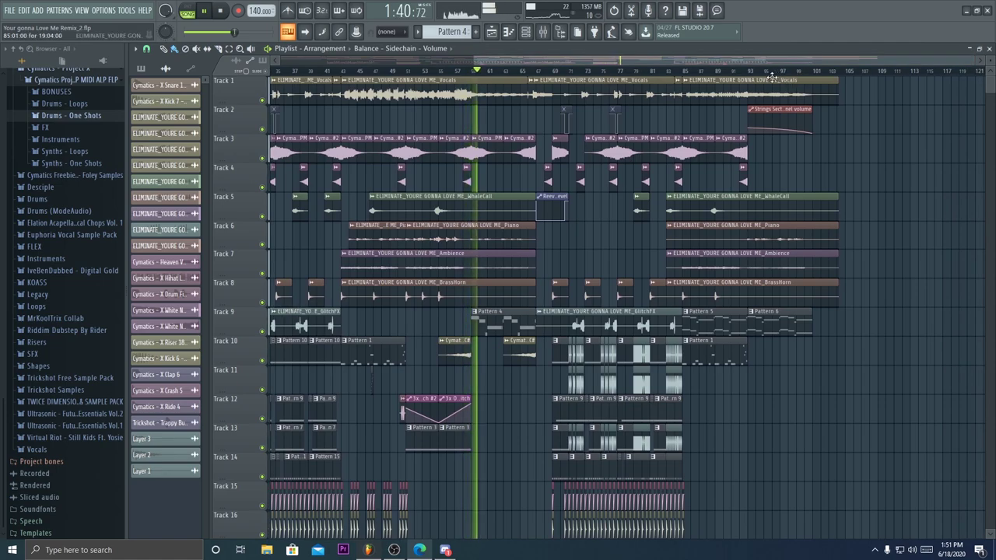
scroll(848, 182, "down", 8)
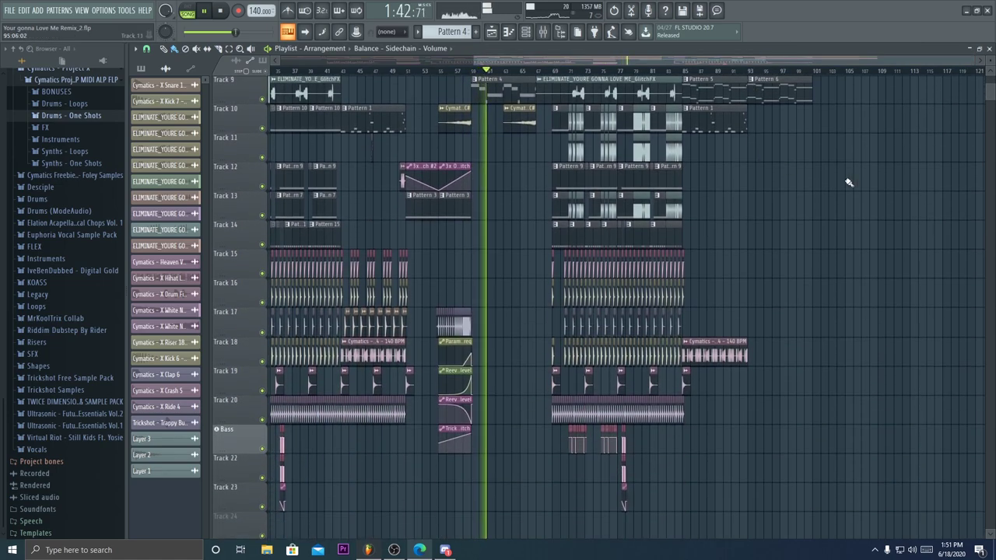
scroll(990, 224, "up", 8)
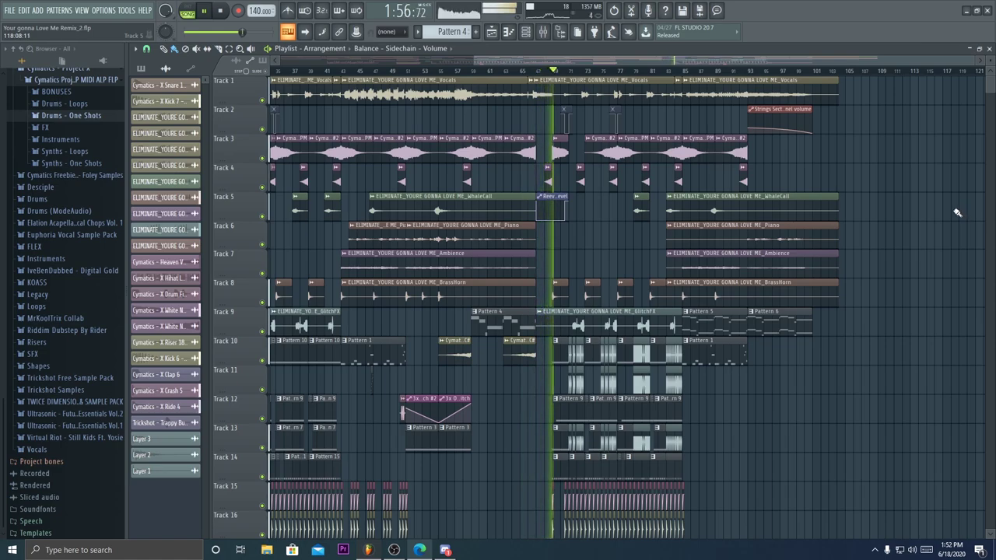
- Follow the second drop's playback across its tracks and examine the chopped clips on Tracks 10, 11 and 13 up close
scroll(957, 218, "down", 3)
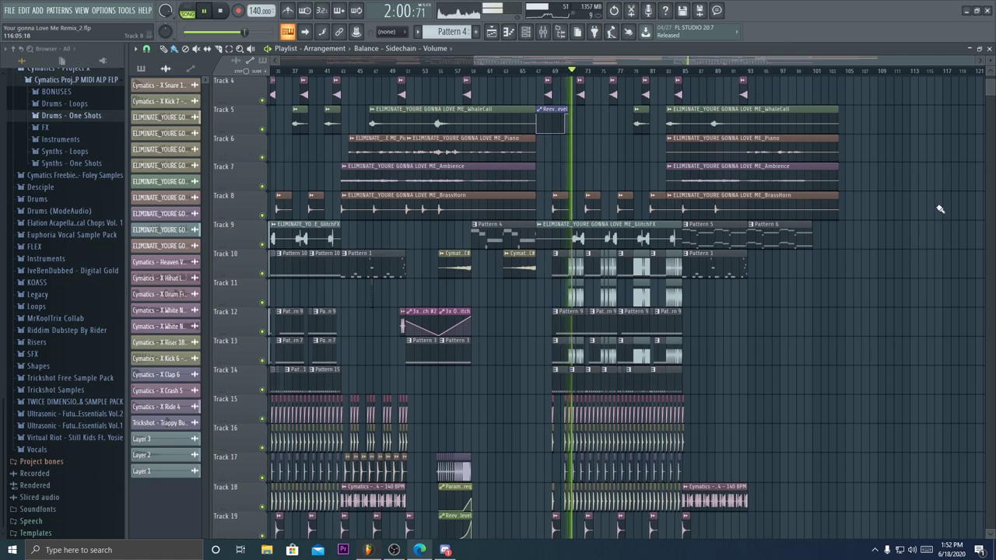
scroll(930, 203, "down", 1)
scroll(928, 201, "down", 3)
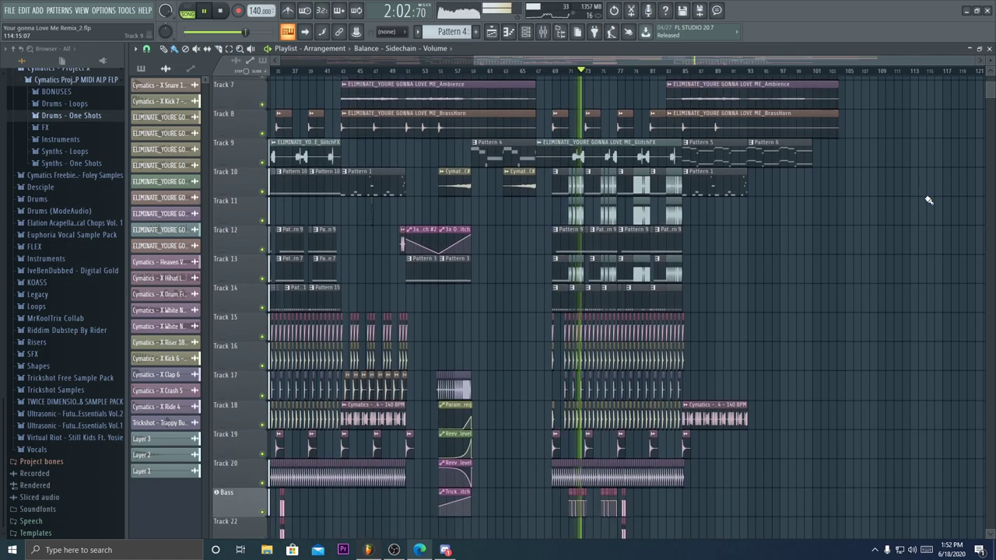
scroll(928, 201, "up", 7)
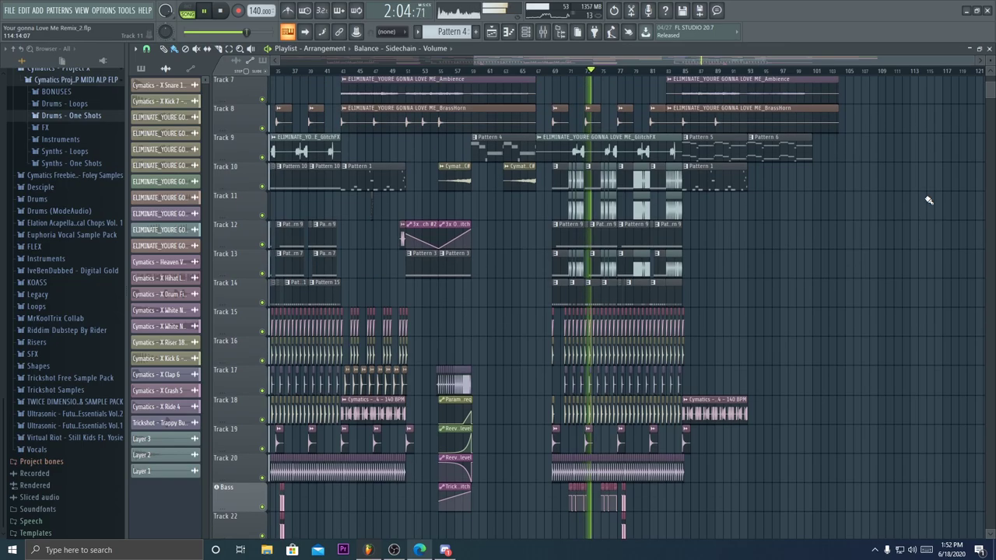
scroll(596, 76, "up", 7)
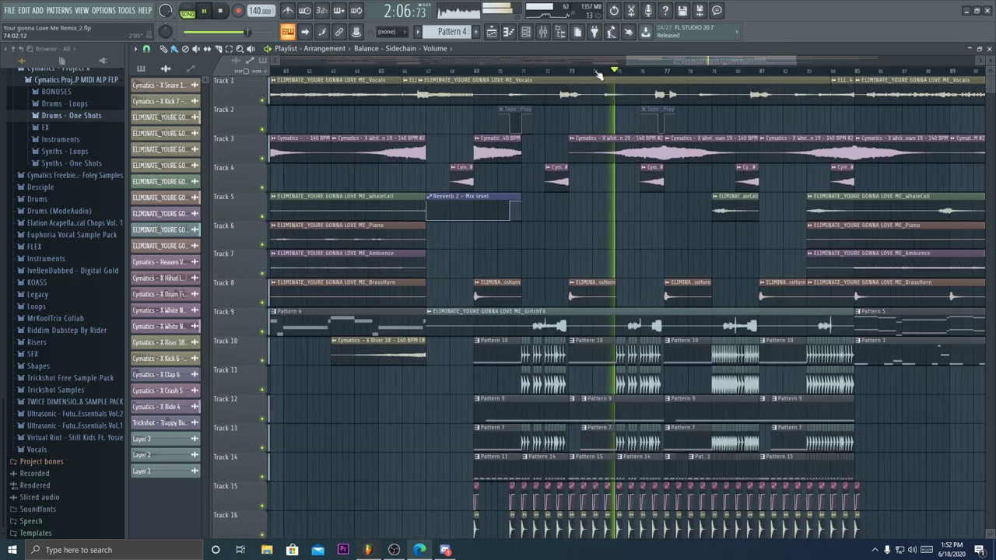
scroll(700, 143, "down", 3)
scroll(769, 75, "up", 1)
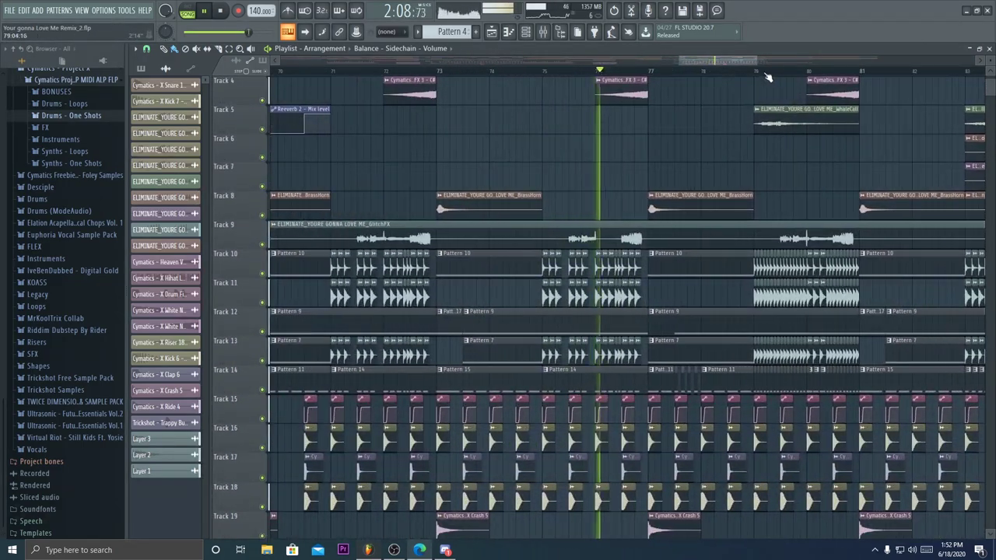
scroll(710, 62, "up", 2)
- Follow playback from the end of the second drop through the outro, viewing the clips up to the end of the song
left_click_drag(710, 62, 733, 62)
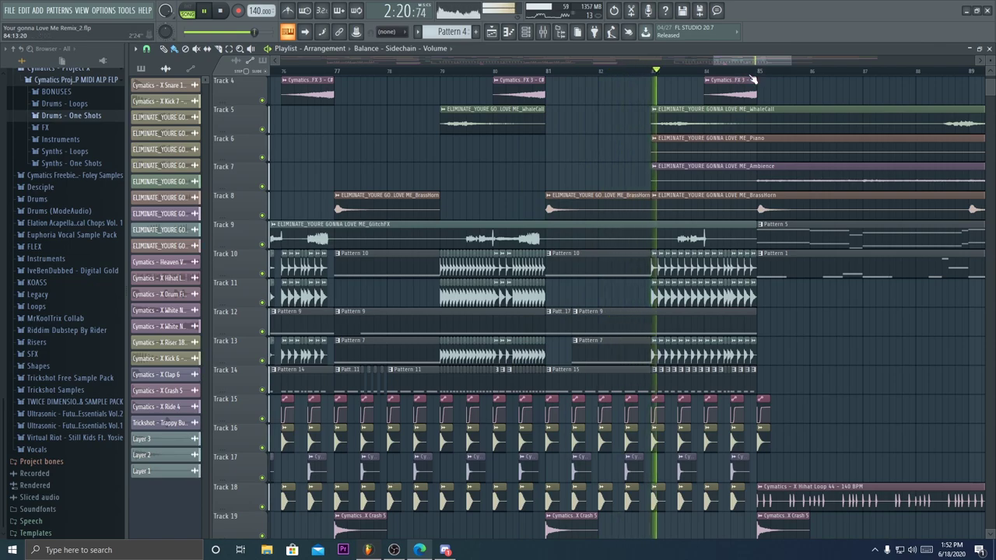
left_click_drag(751, 60, 818, 63)
scroll(771, 73, "down", 2)
scroll(874, 121, "up", 3)
scroll(809, 73, "up", 2)
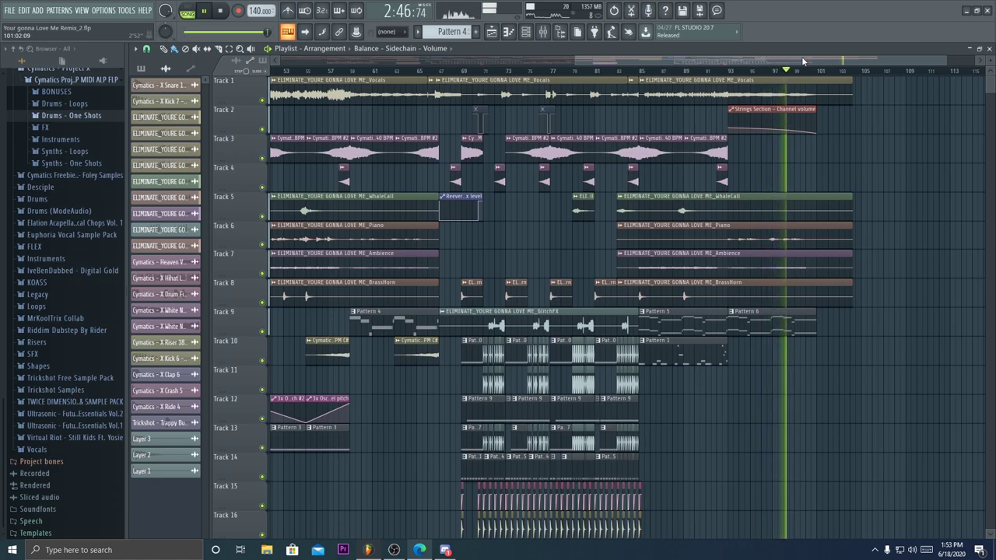
scroll(859, 74, "up", 4)
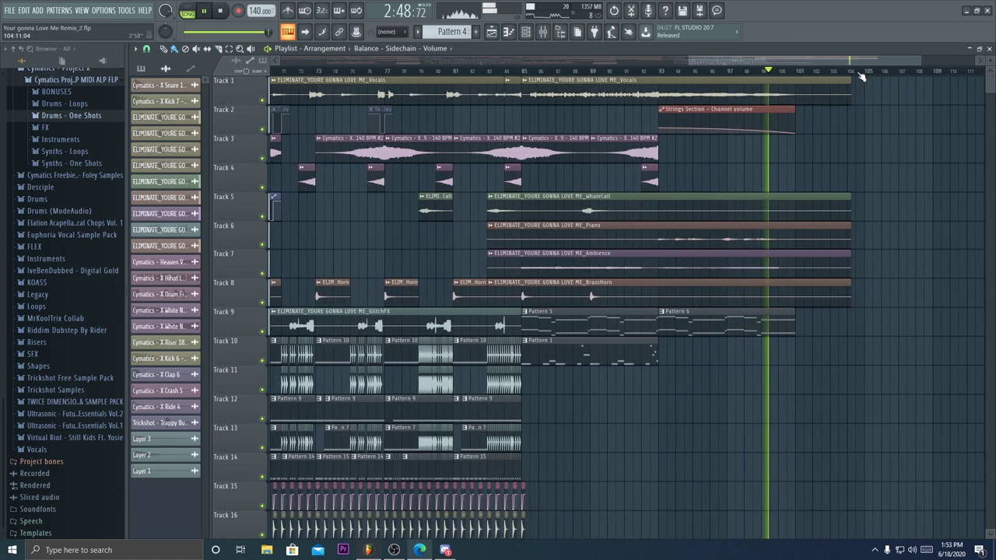